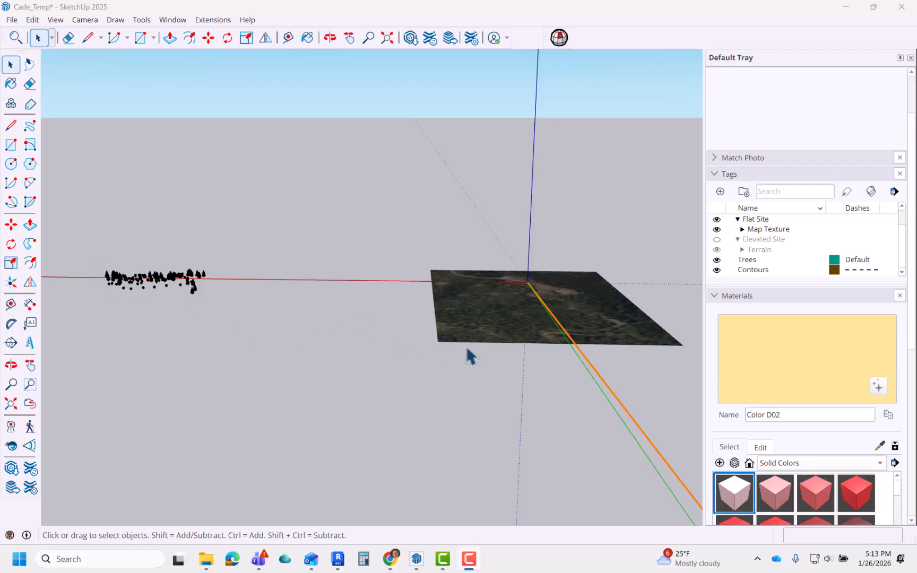
Turn on visibility for the Elevated Site tag folder with its terrain and hide the Flat Site tag folder
middle_drag(469, 346, 374, 332)
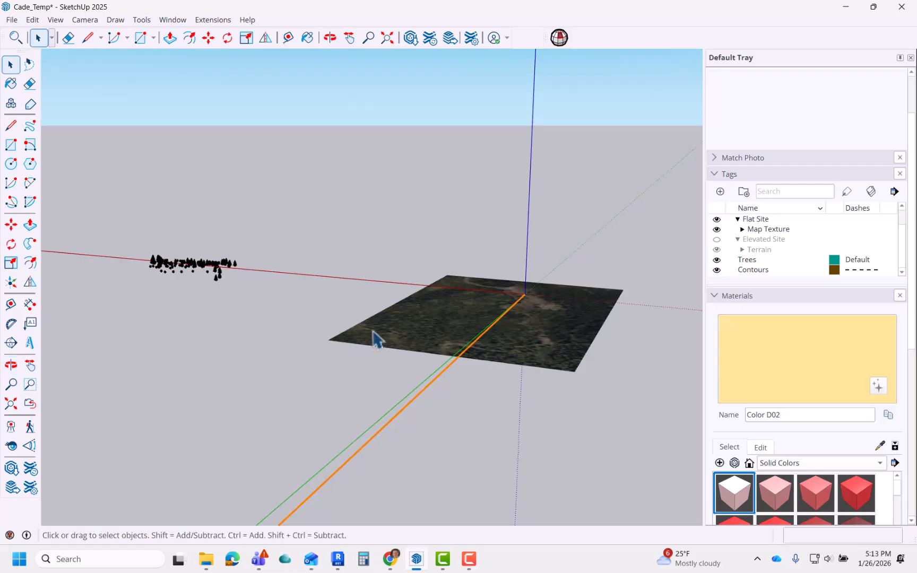
scroll(469, 320, up, 2)
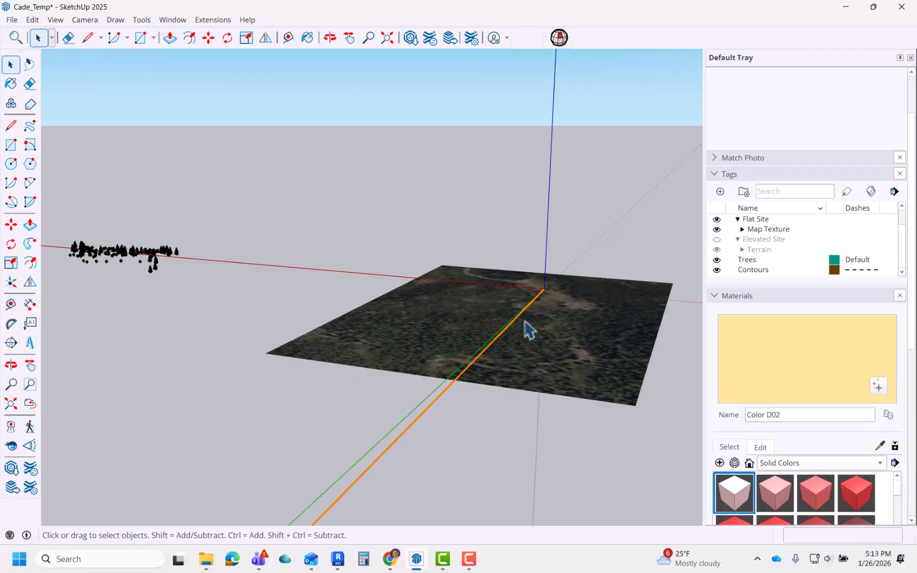
click(717, 240)
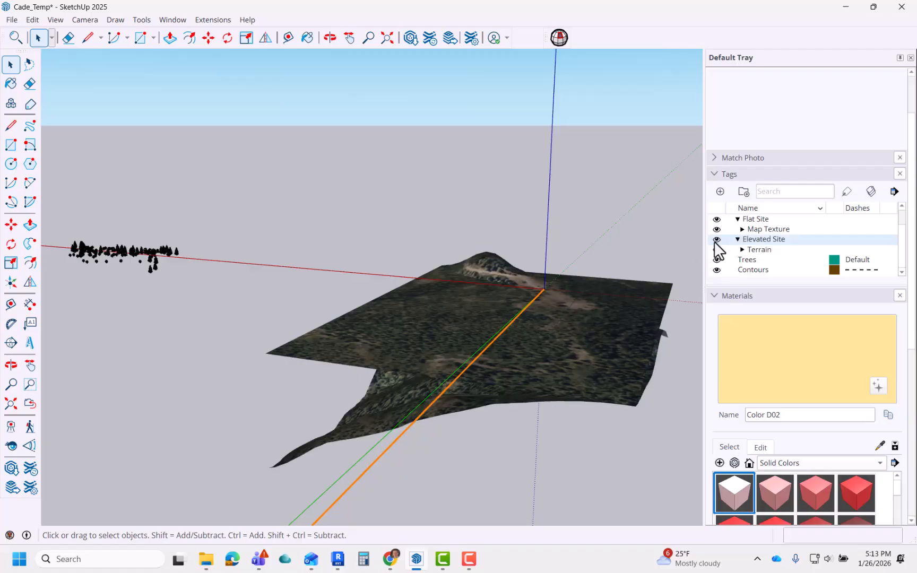
click(717, 249)
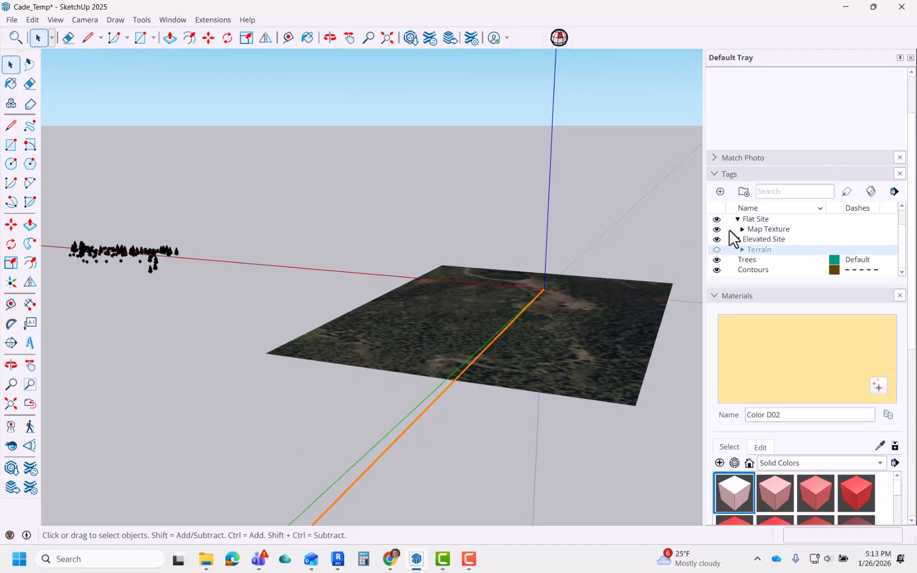
click(716, 250)
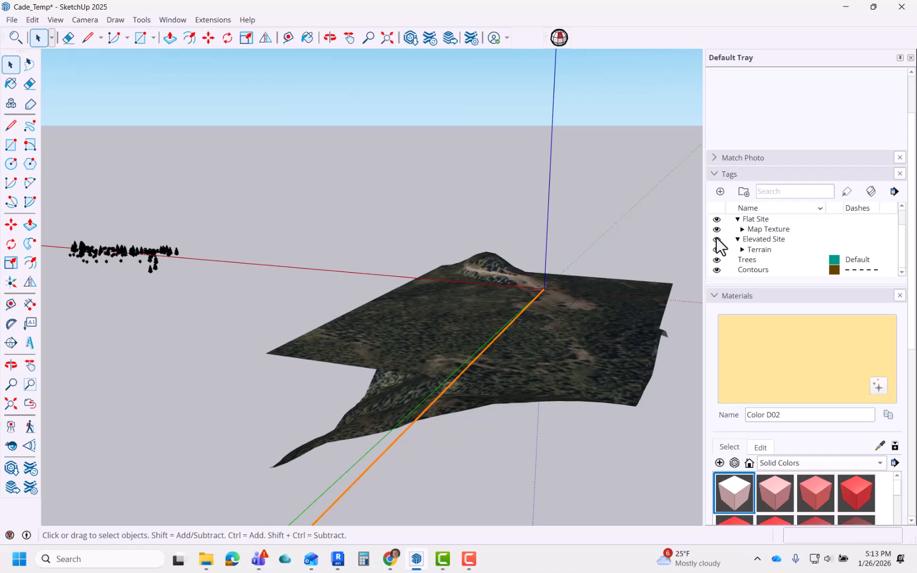
click(742, 230)
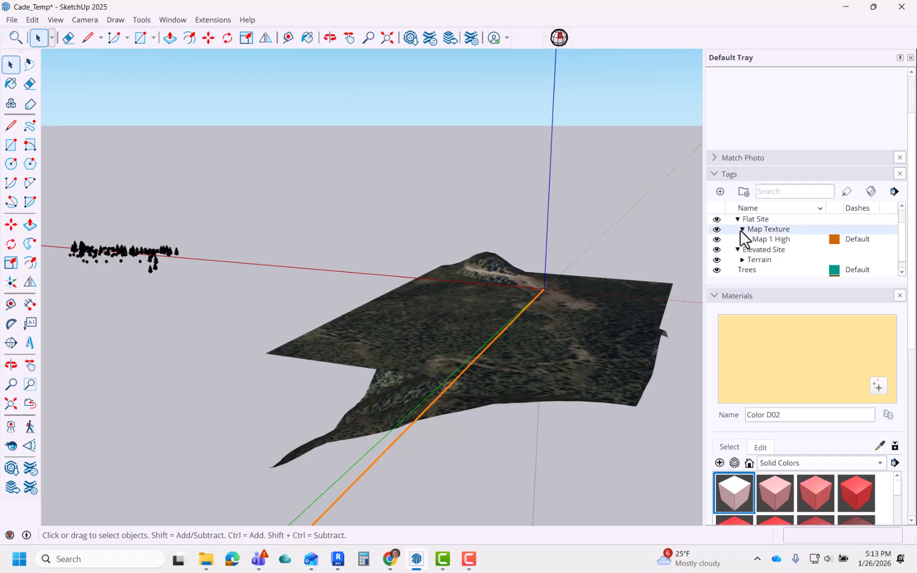
click(742, 229)
click(717, 219)
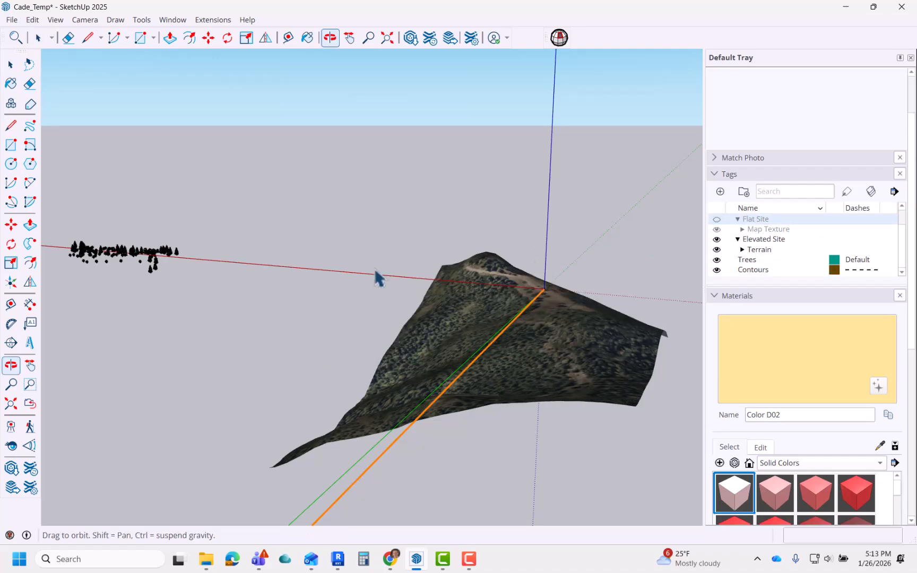
Select the elevated terrain group and examine its shape from several angles
middle_drag(375, 269, 395, 358)
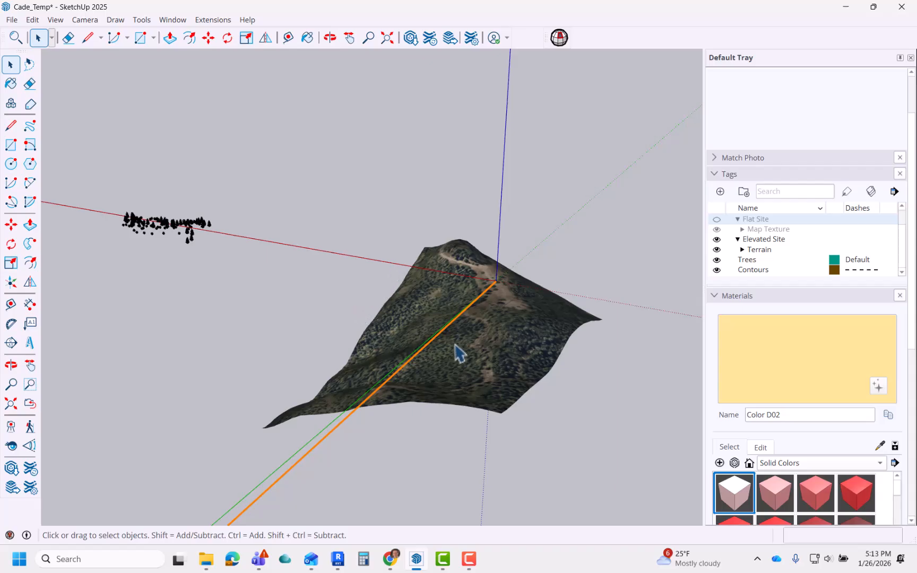
middle_drag(416, 399, 420, 358)
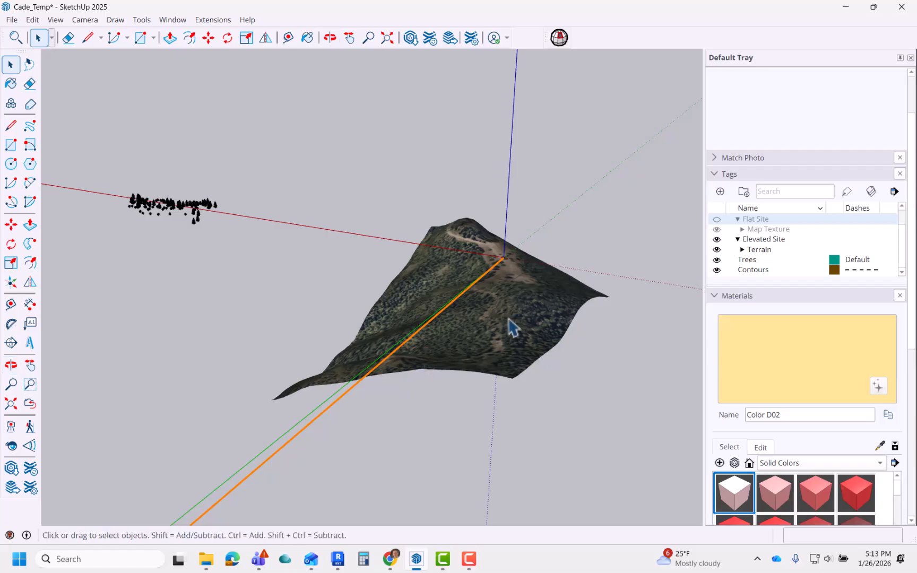
middle_drag(514, 328, 474, 330)
click(455, 372)
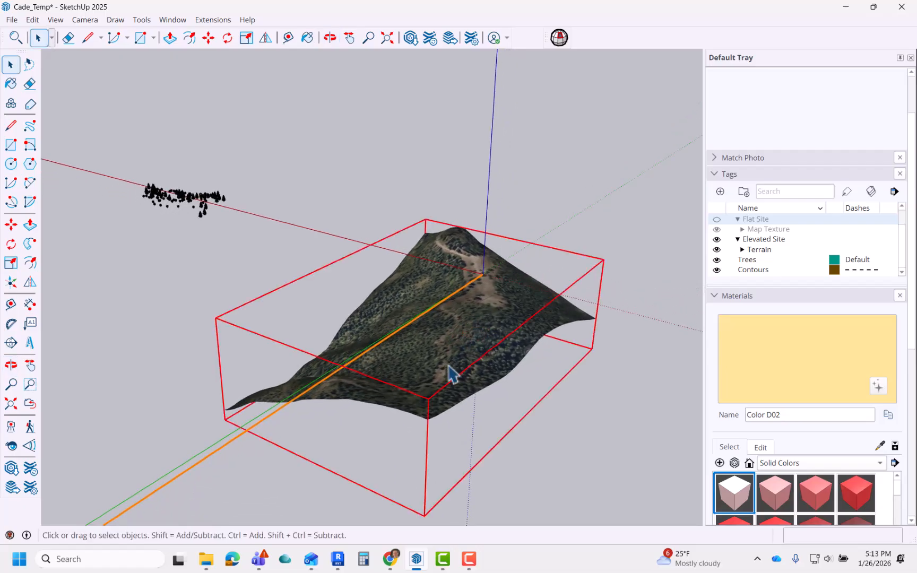
middle_drag(461, 403, 420, 393)
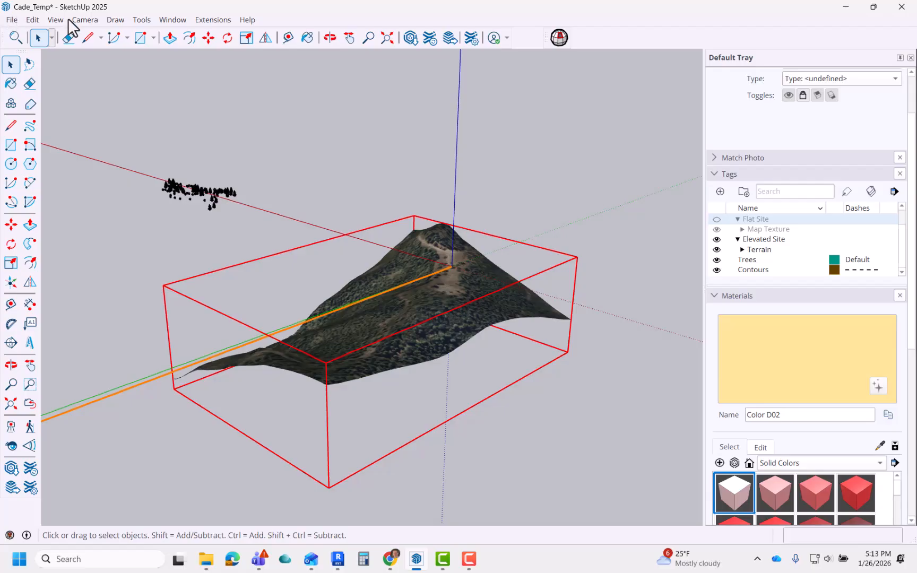
Save a copy of the model as "Test Site" in the _W2026 course folder's Site Model subfolder
click(15, 21)
click(51, 96)
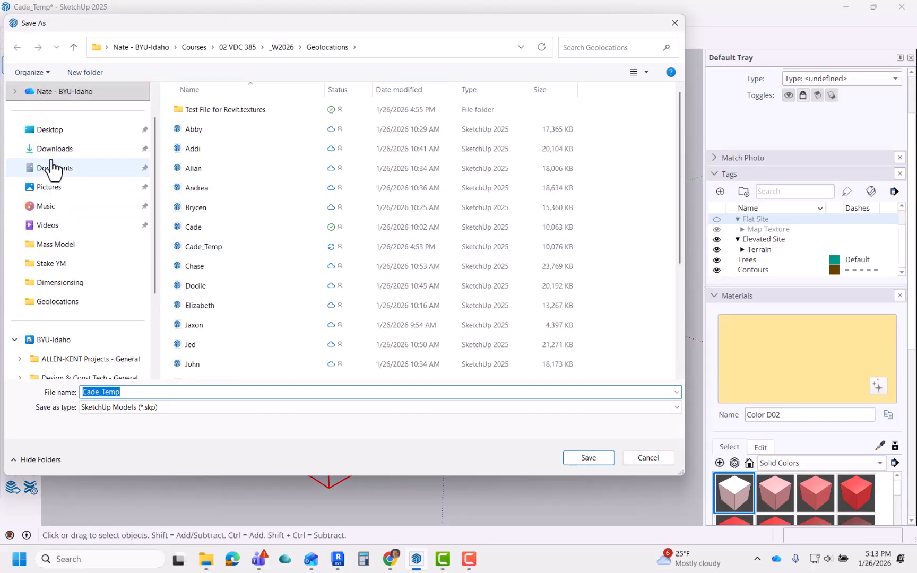
click(55, 148)
click(32, 93)
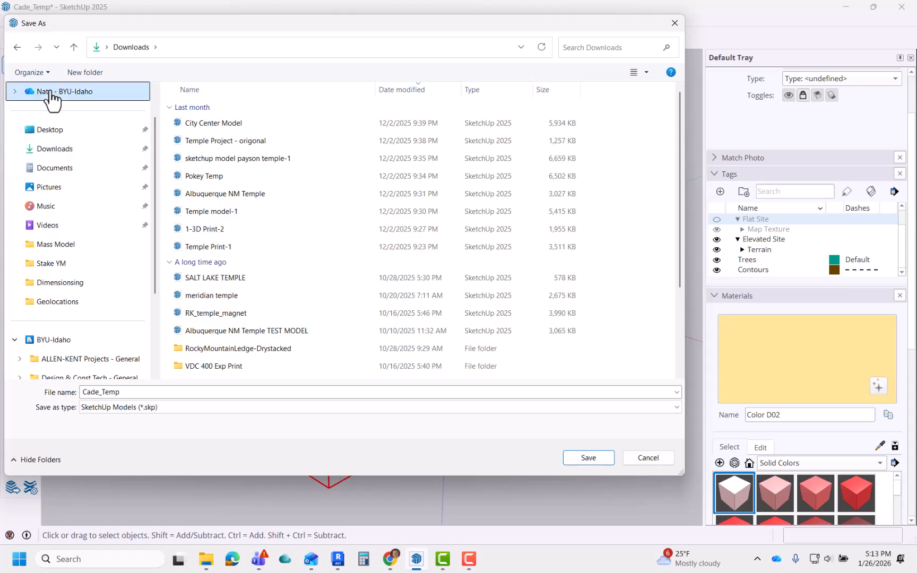
double_click(191, 227)
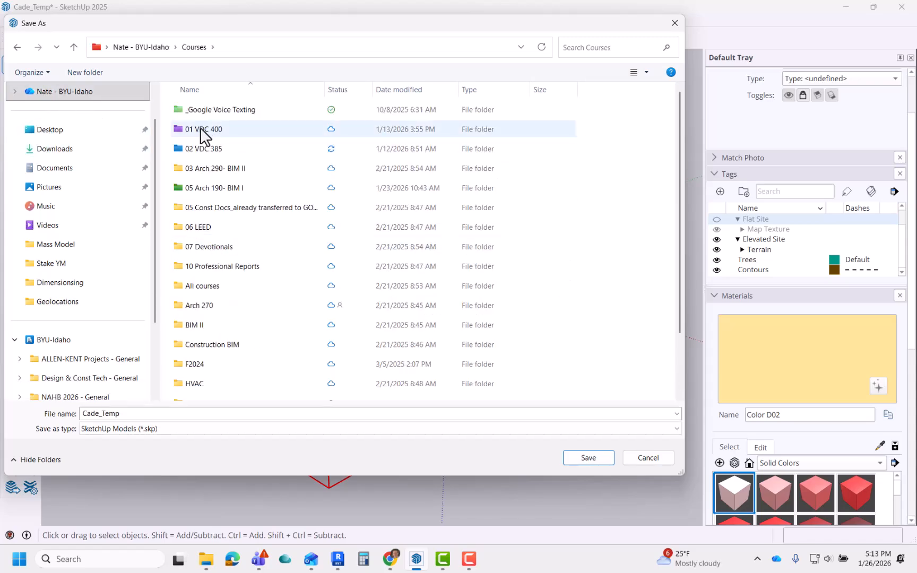
double_click(200, 168)
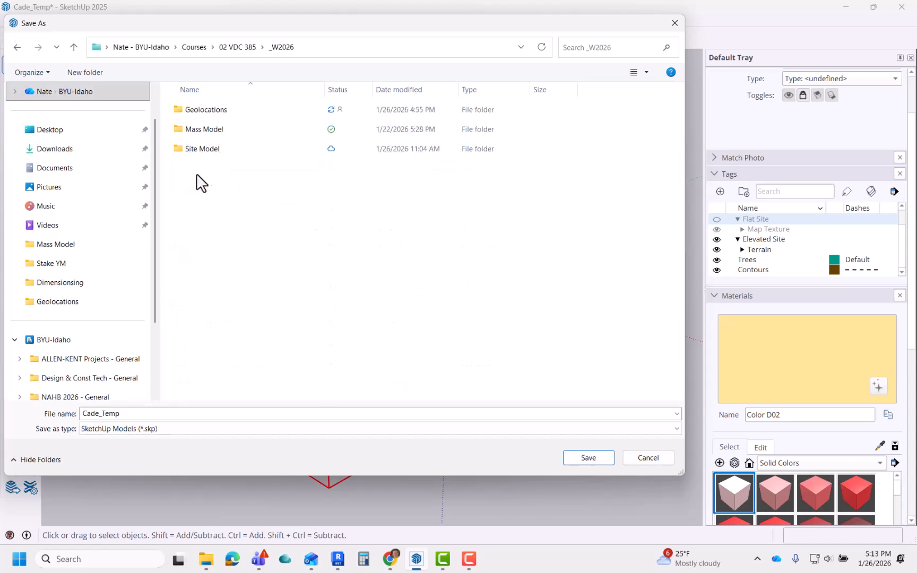
double_click(200, 115)
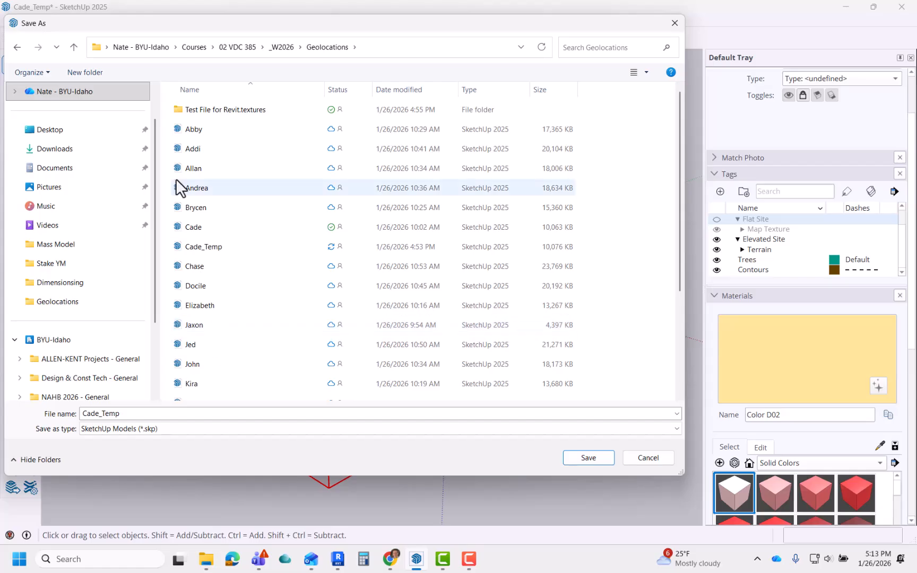
click(271, 49)
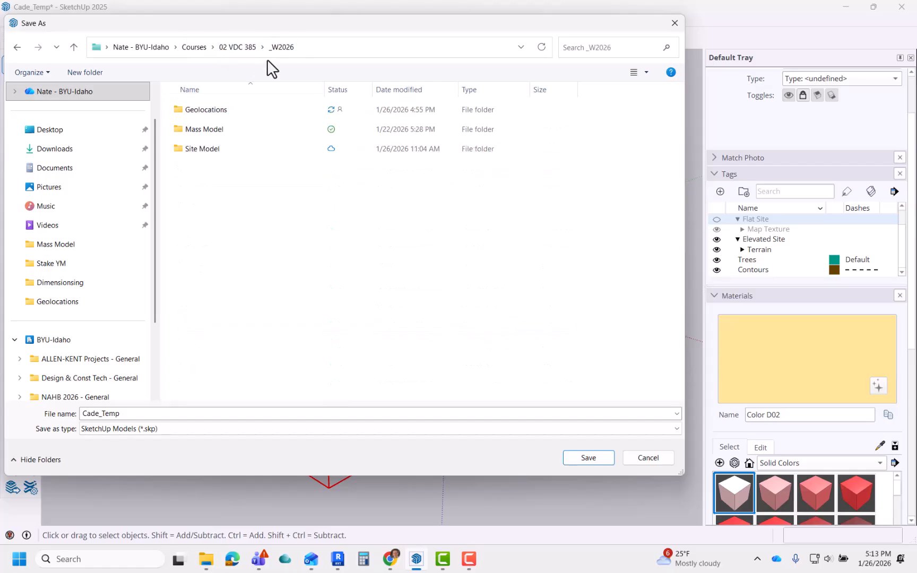
double_click(212, 152)
click(185, 413)
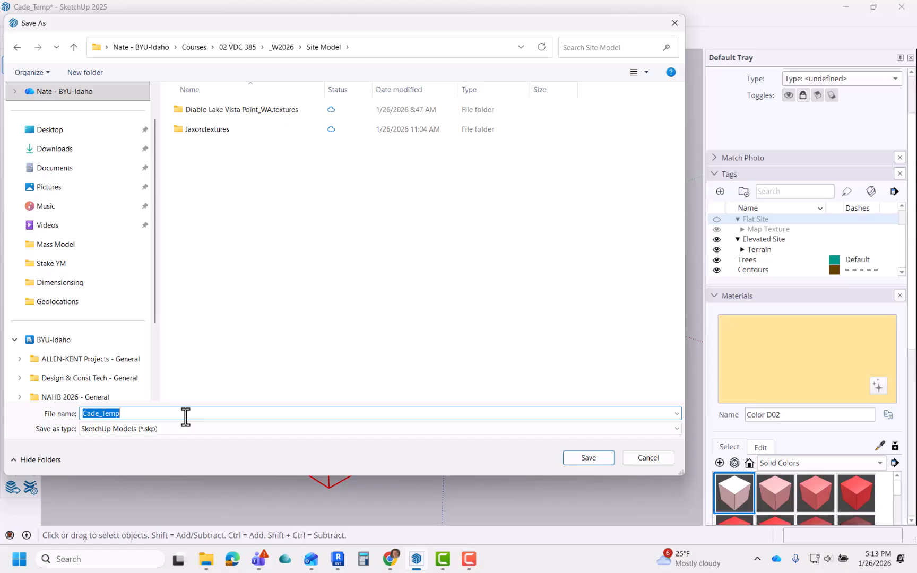
text(Test Site)
click(588, 458)
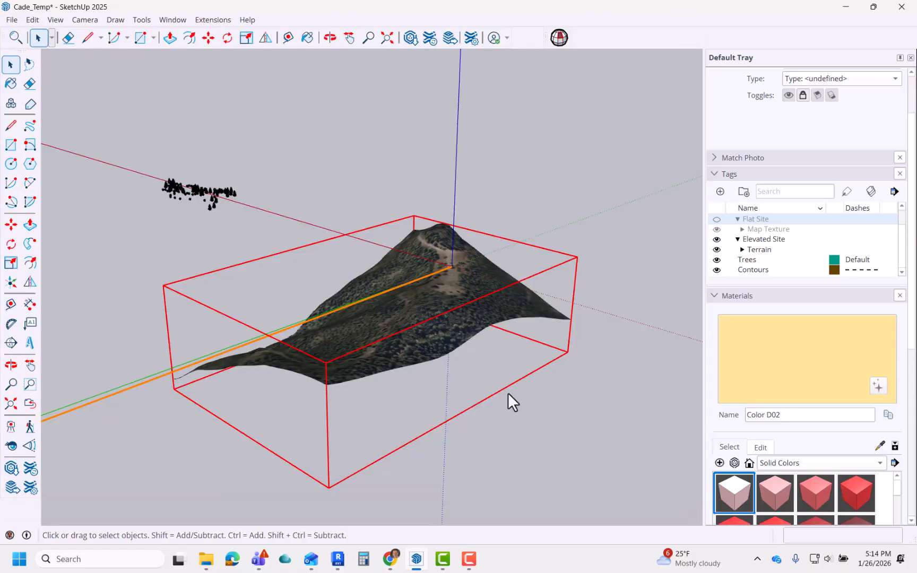
Unlock the elevated terrain group and clear the selection
click(563, 198)
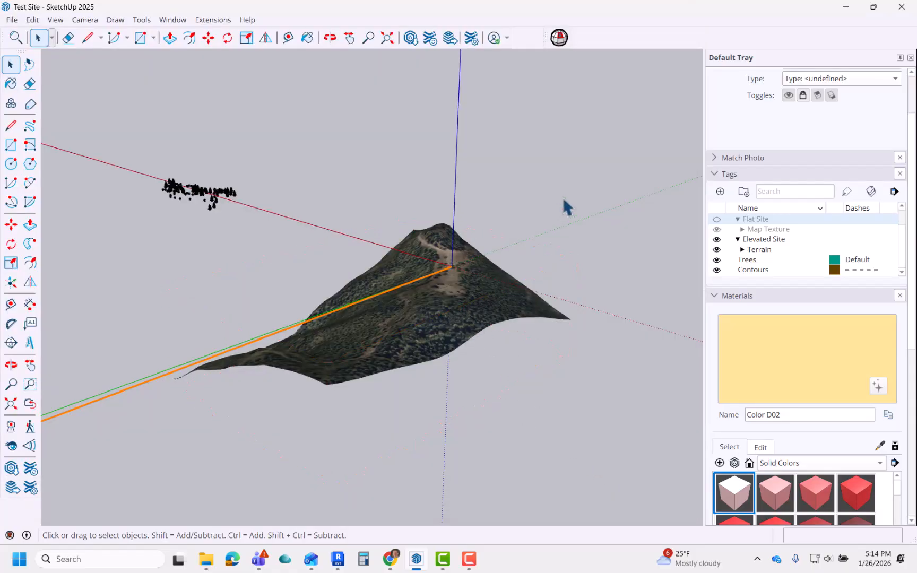
click(425, 324)
right_click(426, 323)
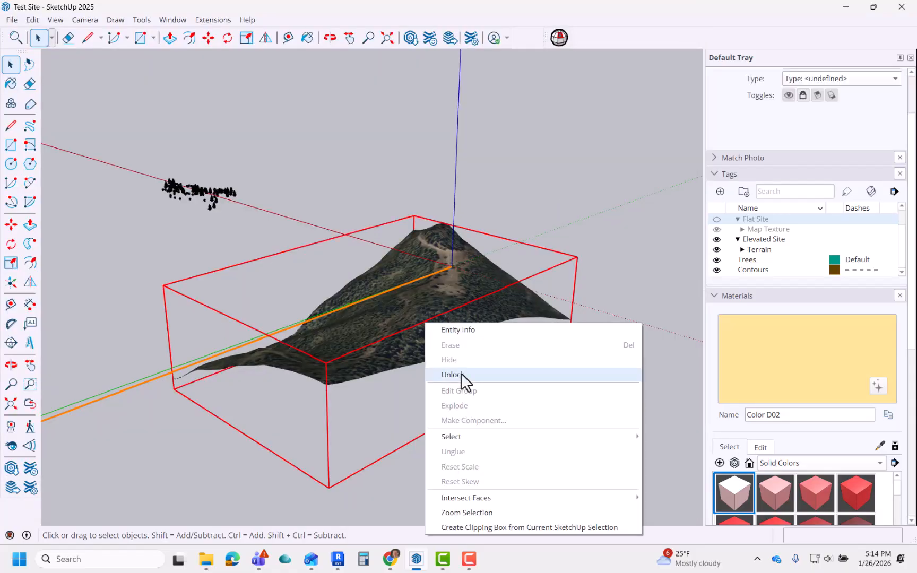
click(461, 377)
click(520, 389)
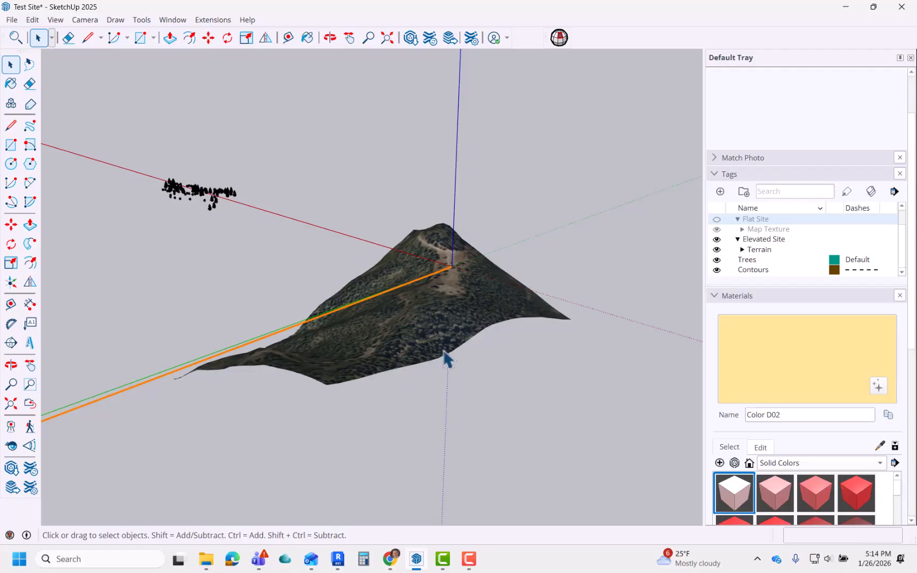
Show the Flat Site tag folder and delete the flat Map 1 High satellite image
click(716, 219)
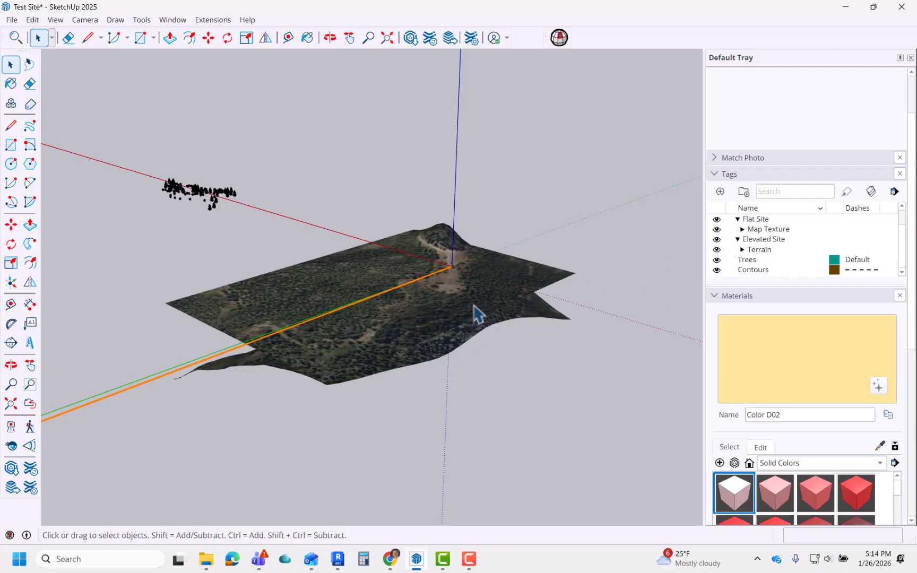
right_click(440, 314)
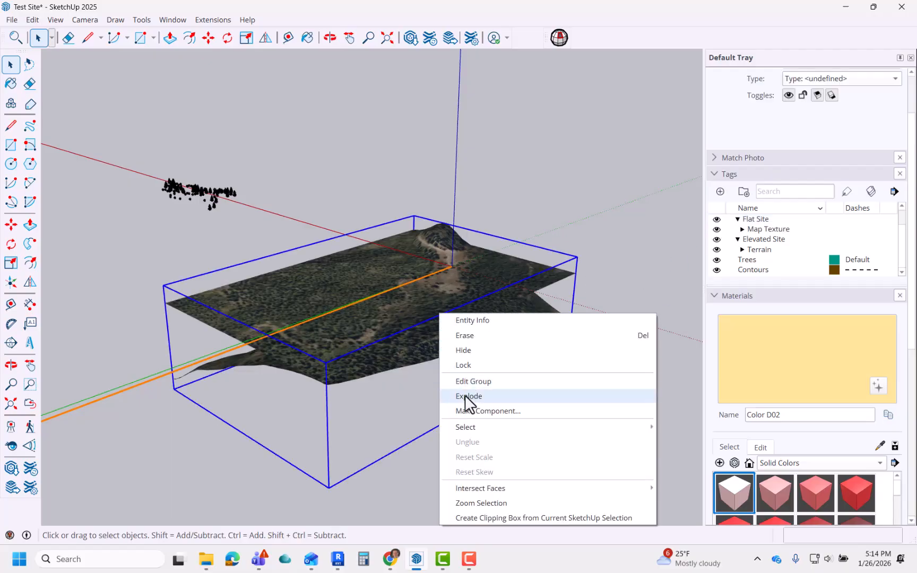
click(467, 397)
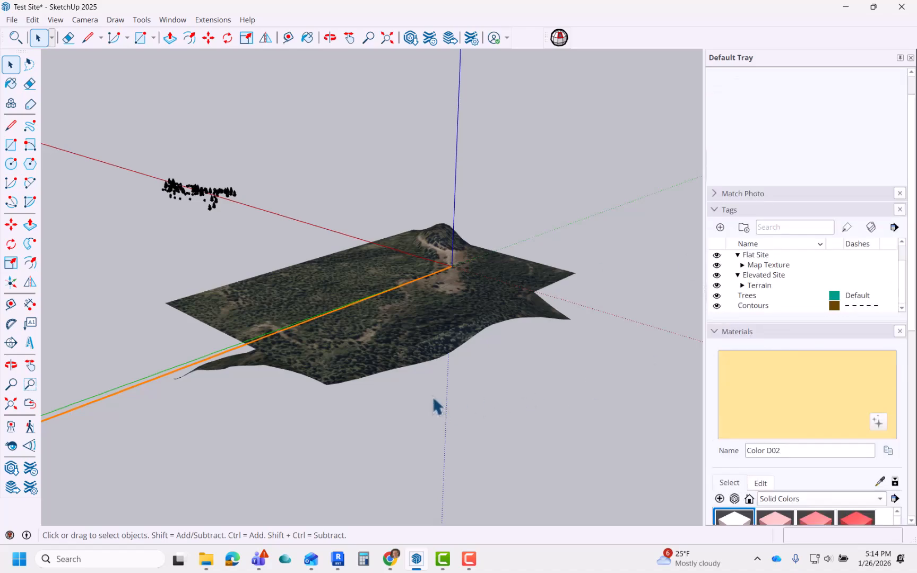
click(285, 311)
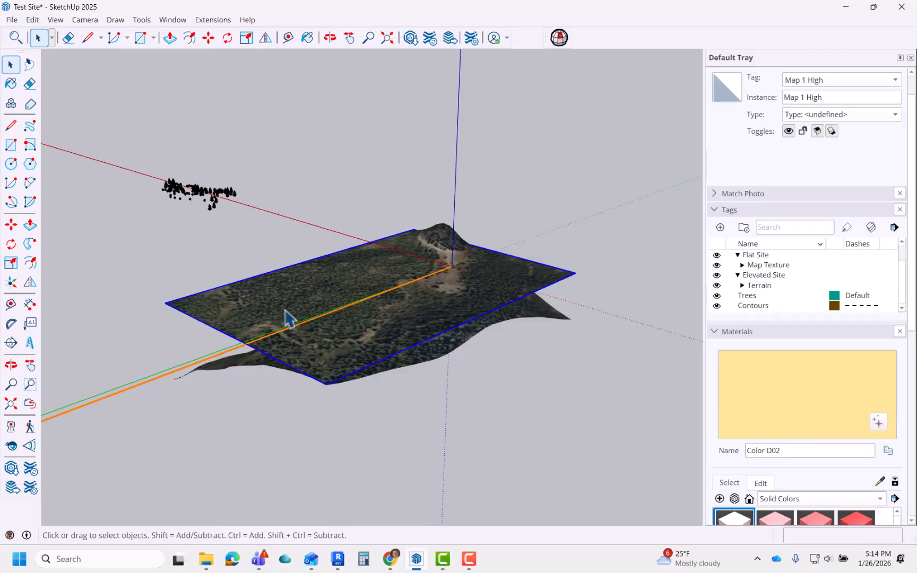
key(Delete)
Delete the cluster of trees standing away from the terrain on the red axis
click(485, 315)
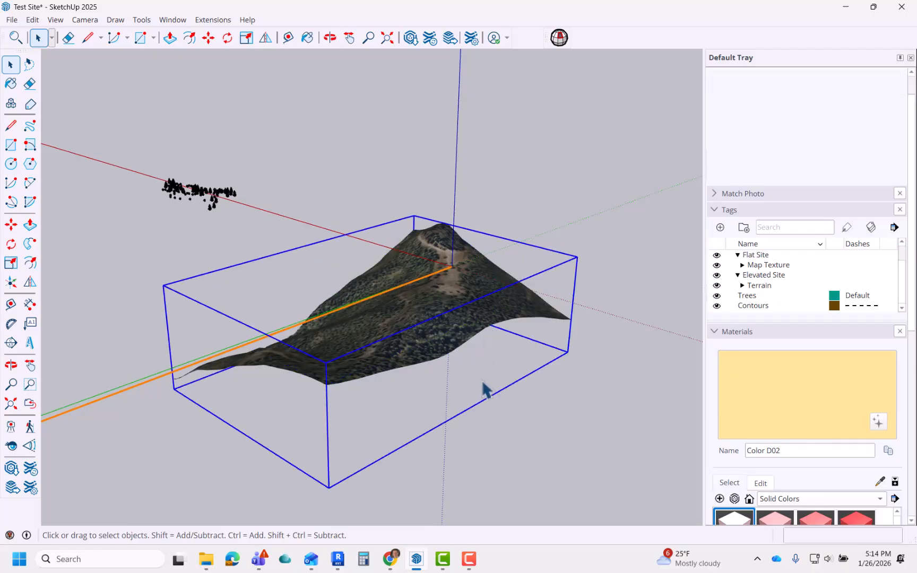
middle_drag(482, 381, 465, 371)
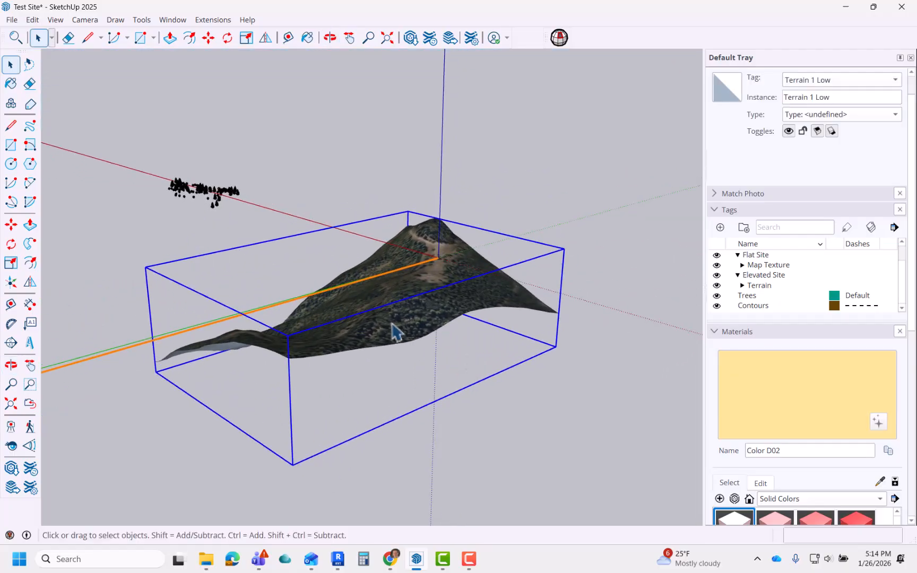
click(189, 196)
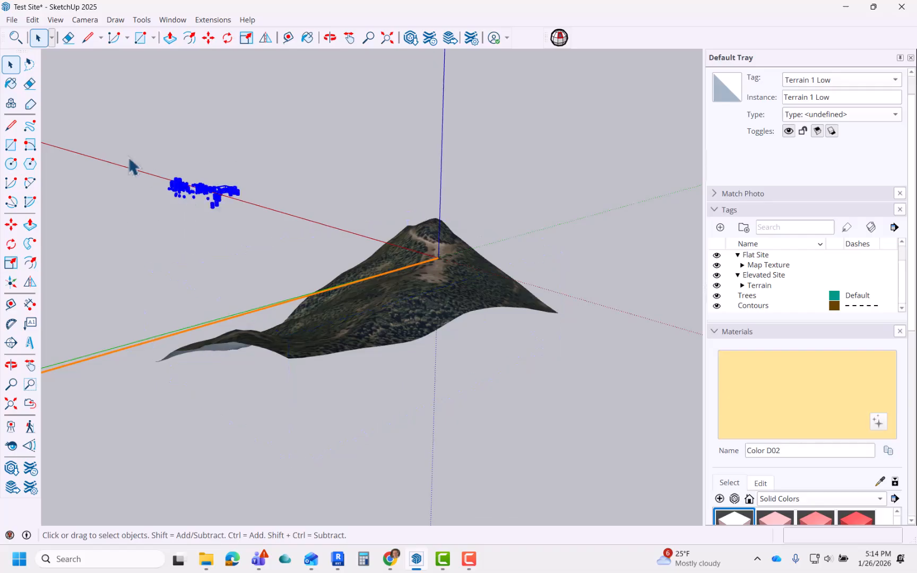
key(Delete)
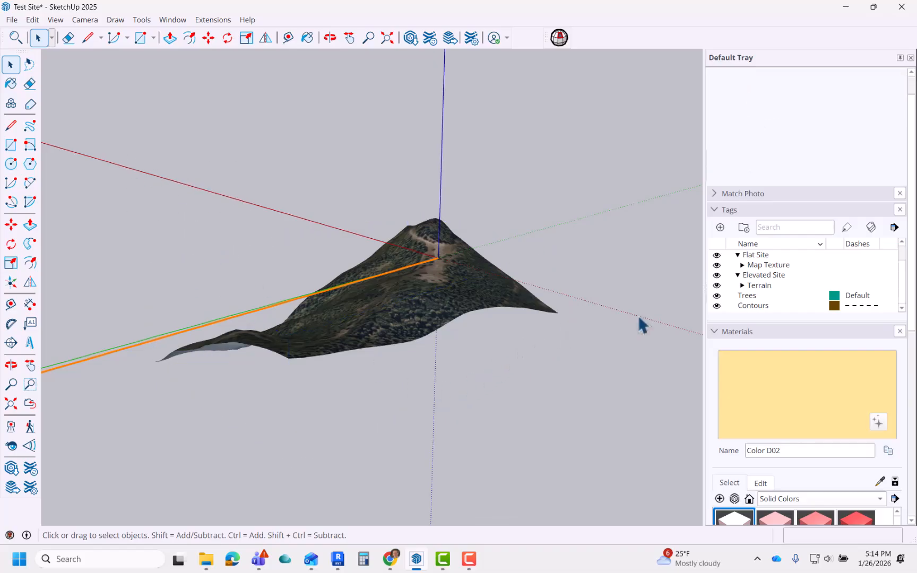
Check for stray objects by hiding the Elevated Site folder, window-selecting the empty area, and showing the folder again
click(717, 276)
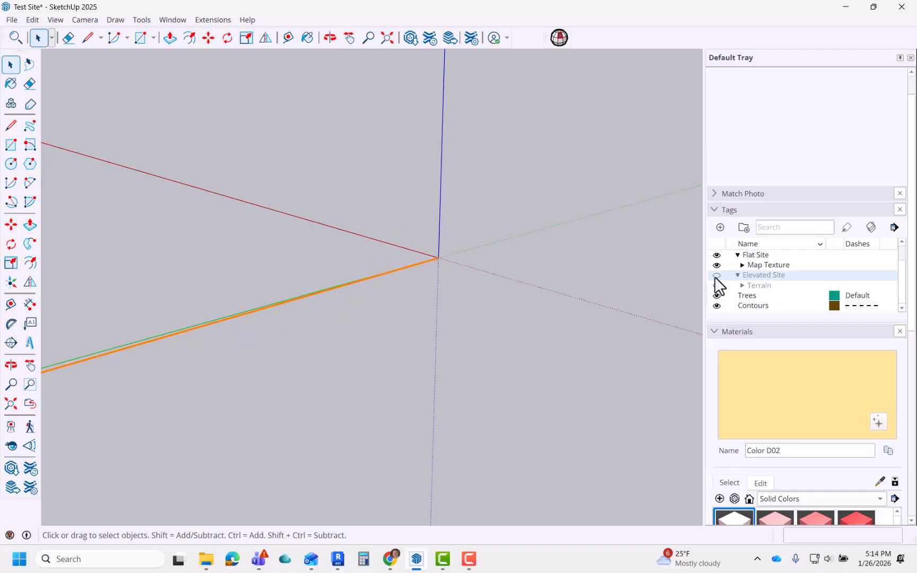
drag(615, 411, 102, 104)
click(717, 276)
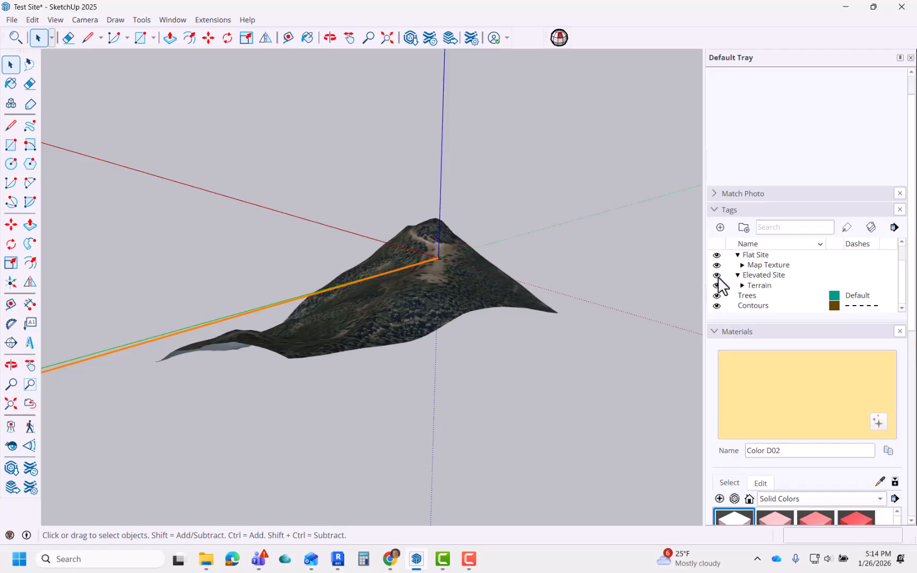
Examine the clearing near the terrain's peak up close and the overall slope from another angle
scroll(457, 272, up, 3)
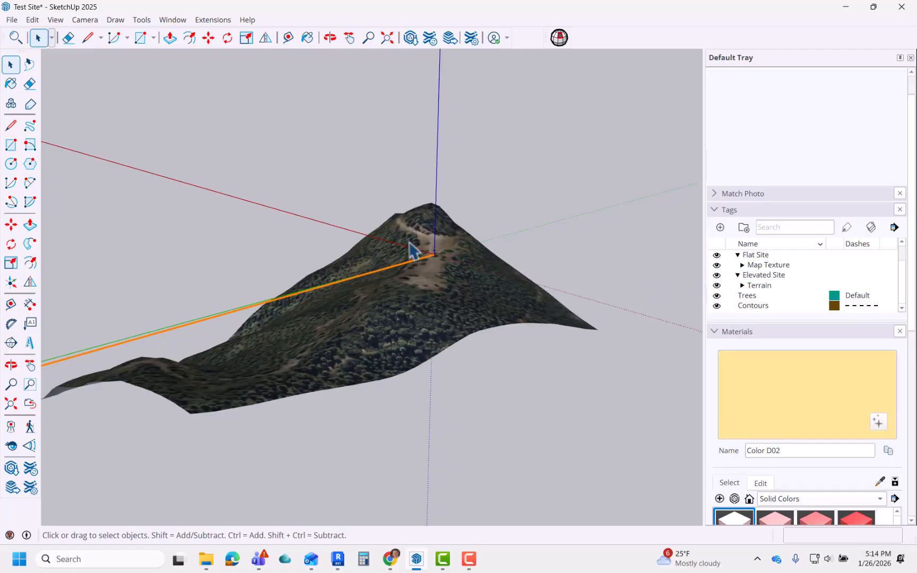
scroll(405, 237, up, 3)
drag(347, 149, 516, 301)
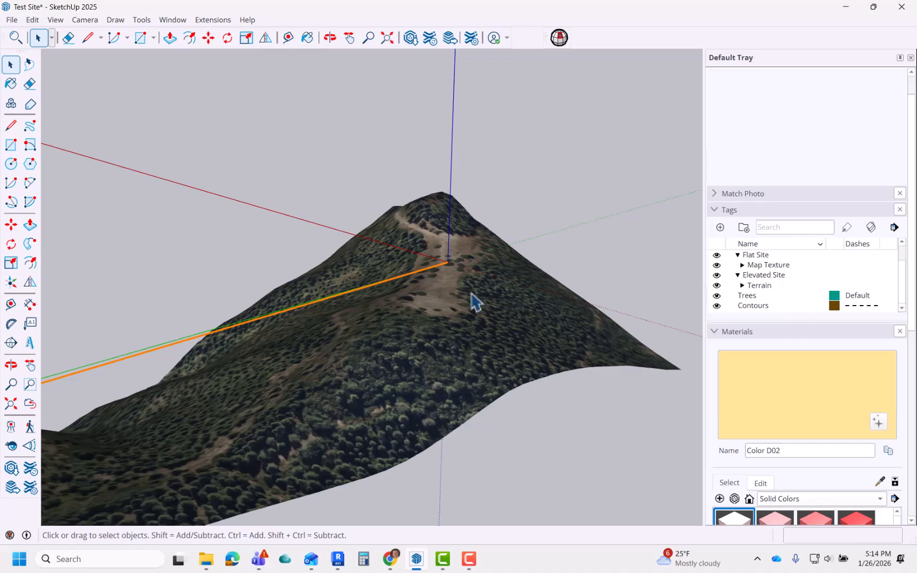
scroll(476, 302, down, 3)
middle_drag(519, 362, 351, 363)
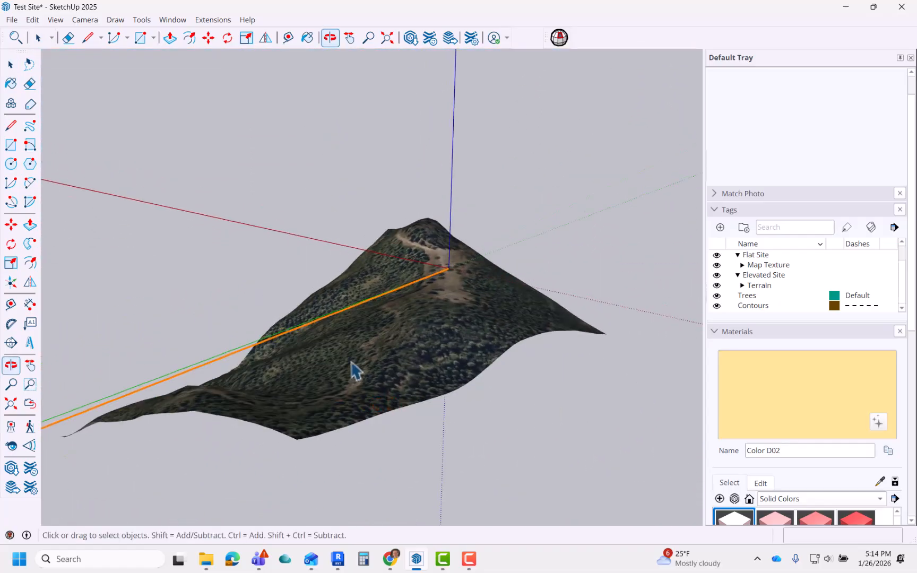
Save the model and begin a 3D model export into the Site Model folder under _W2026
click(11, 19)
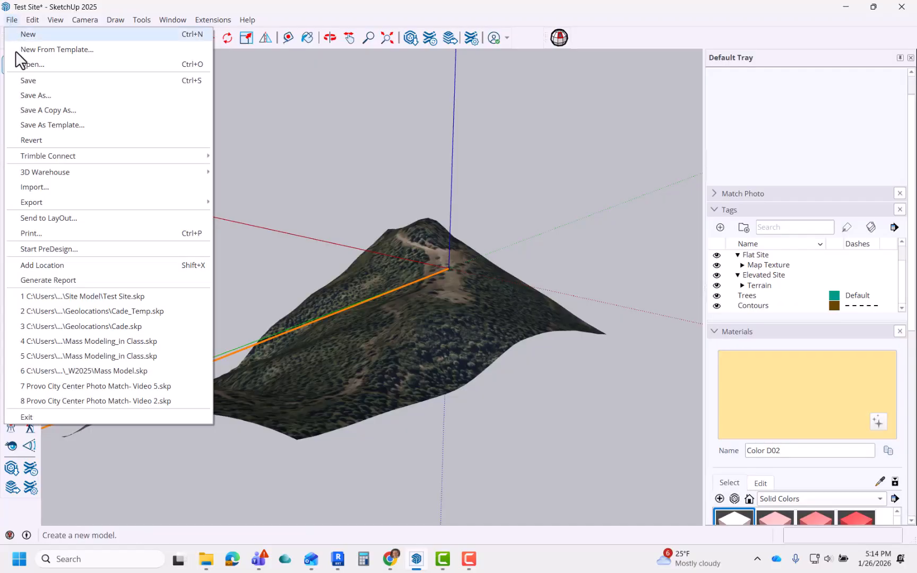
click(27, 81)
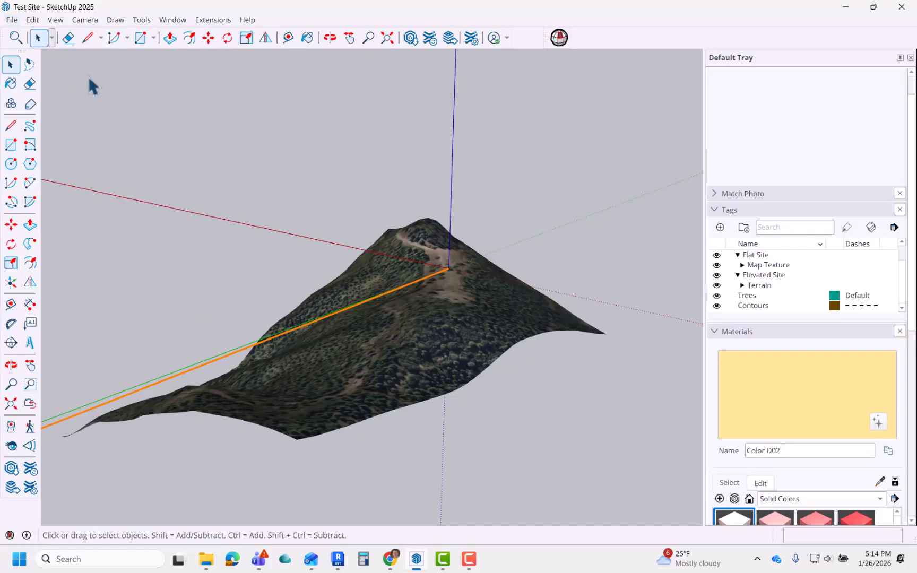
click(13, 22)
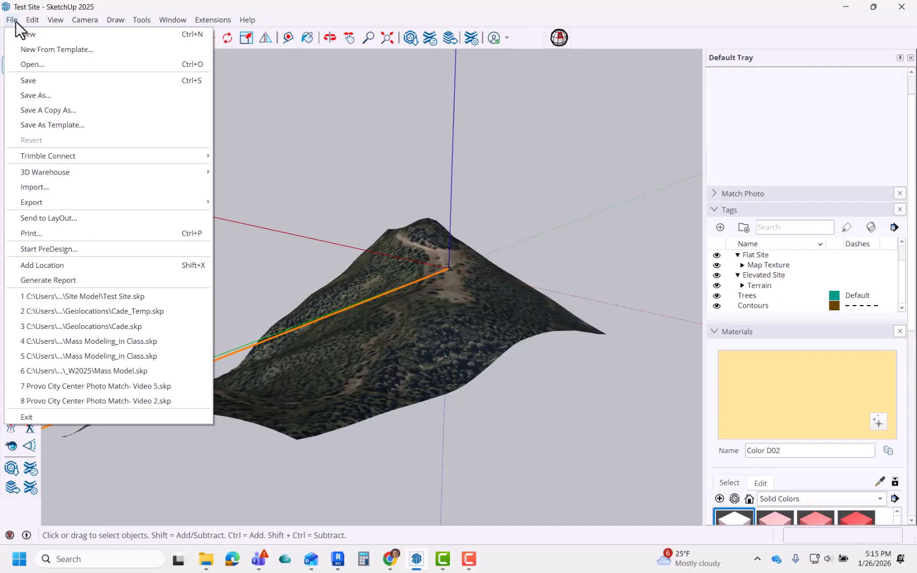
mouse_move(55, 202)
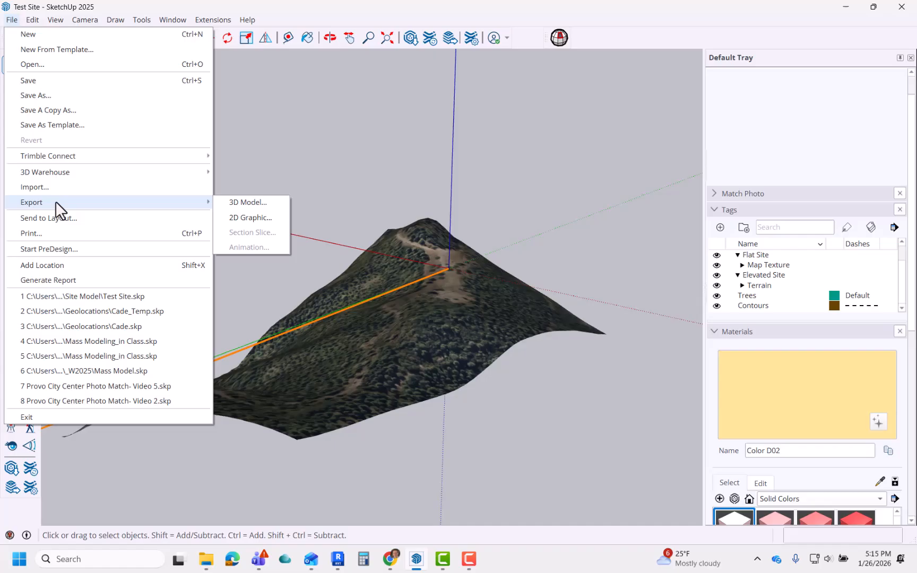
click(251, 207)
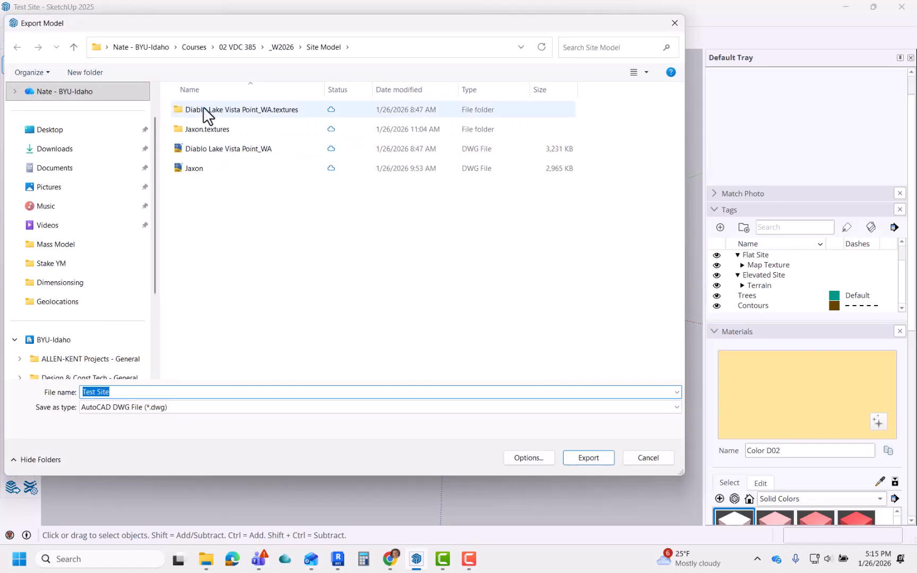
click(273, 47)
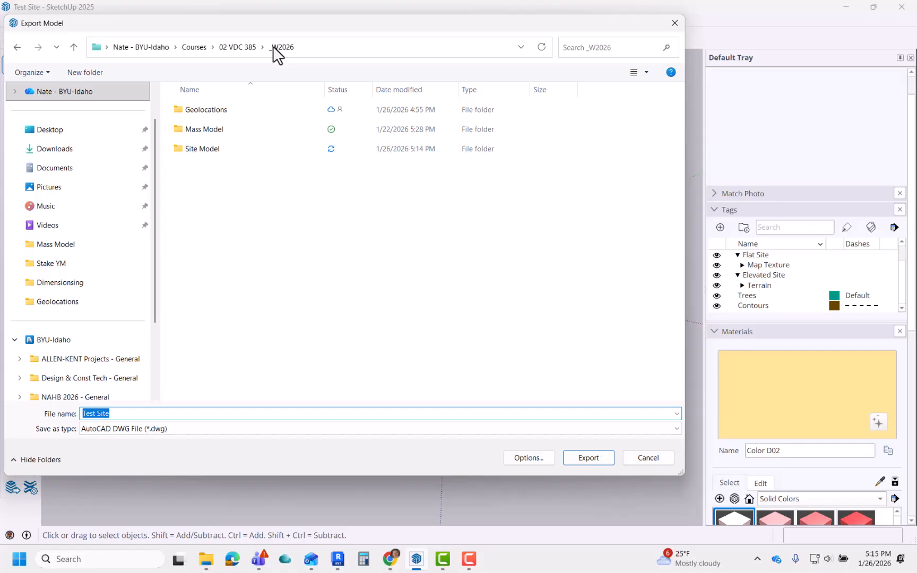
double_click(224, 149)
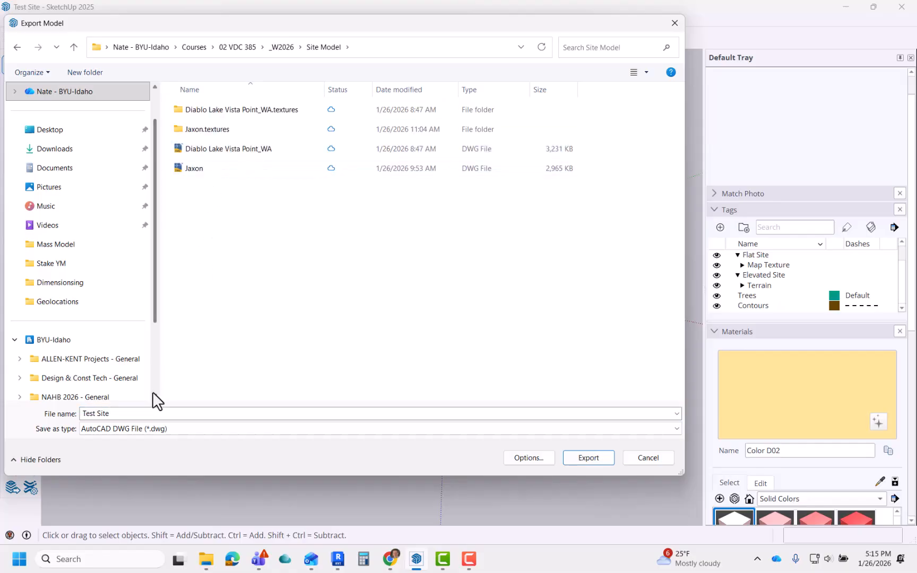
Export the model as an AutoCAD DWG file named Test Site and dismiss the export message
click(137, 414)
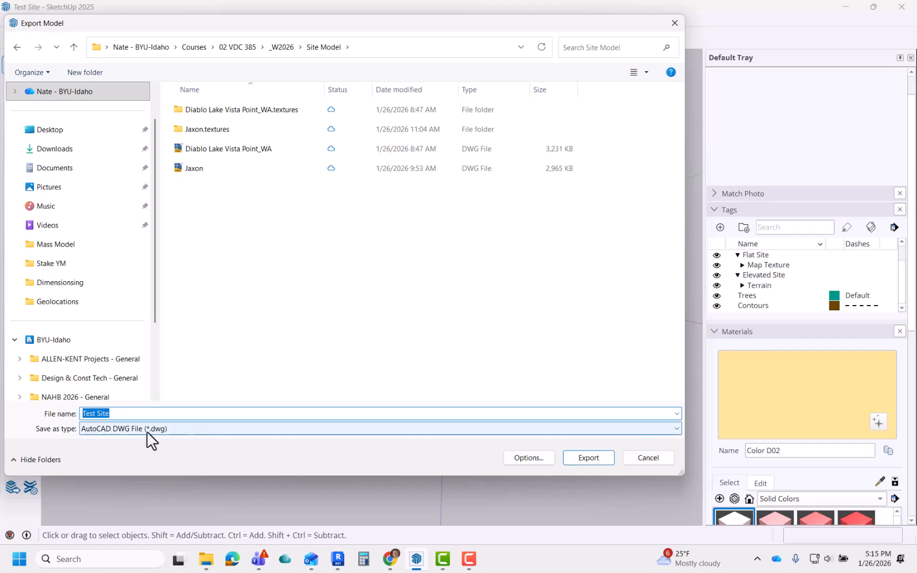
click(90, 429)
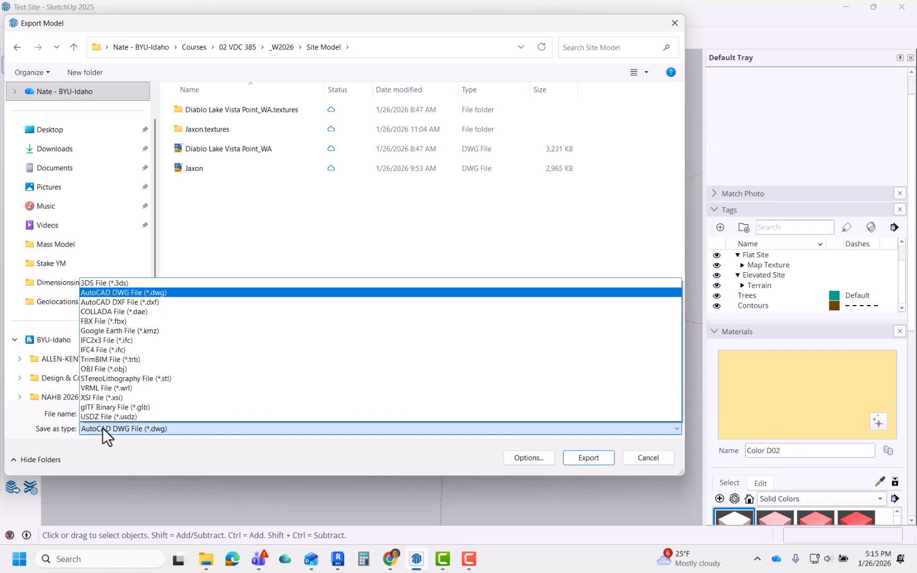
click(104, 427)
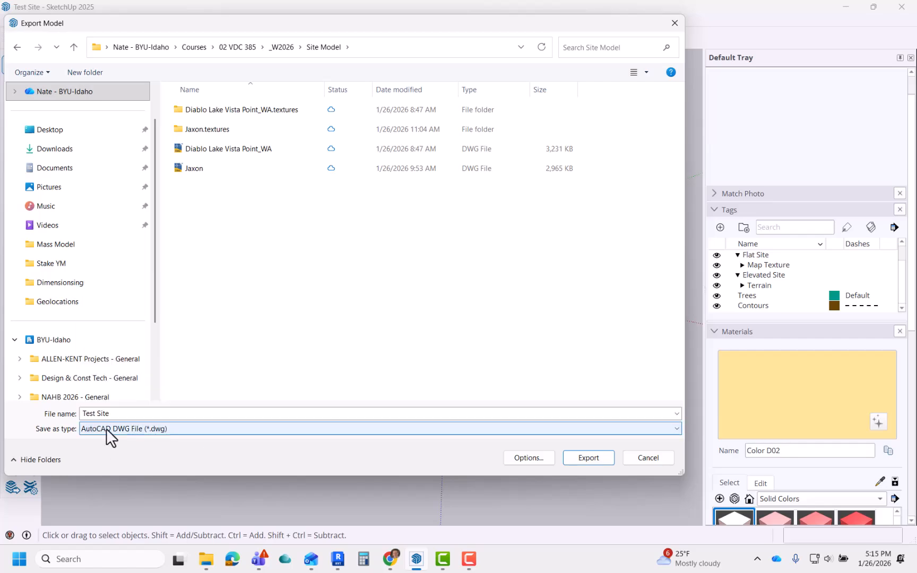
click(106, 429)
click(106, 429)
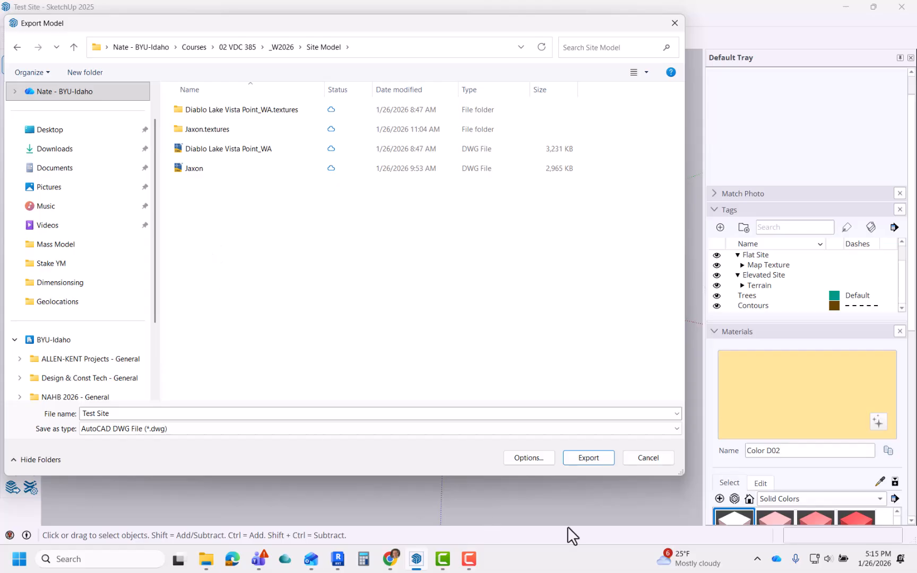
click(584, 459)
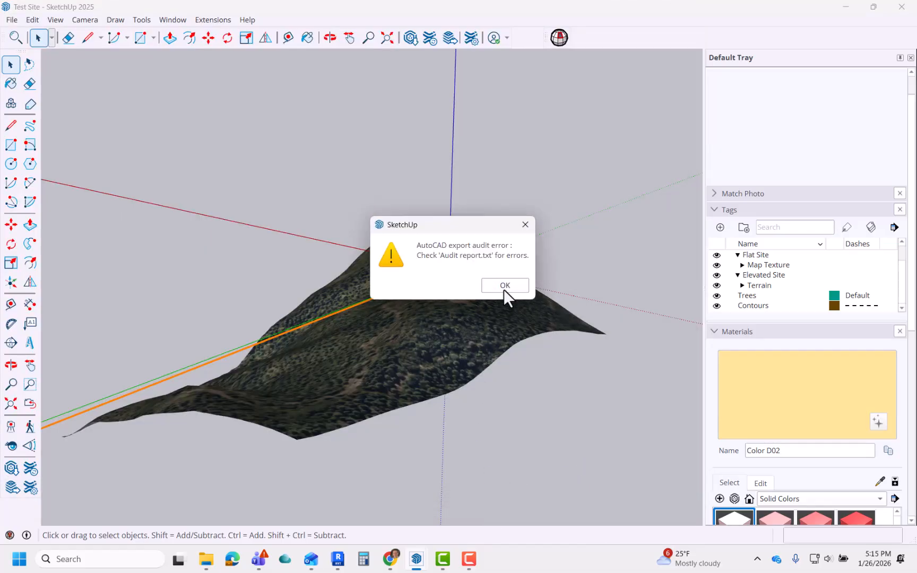
click(504, 290)
middle_drag(270, 480, 344, 471)
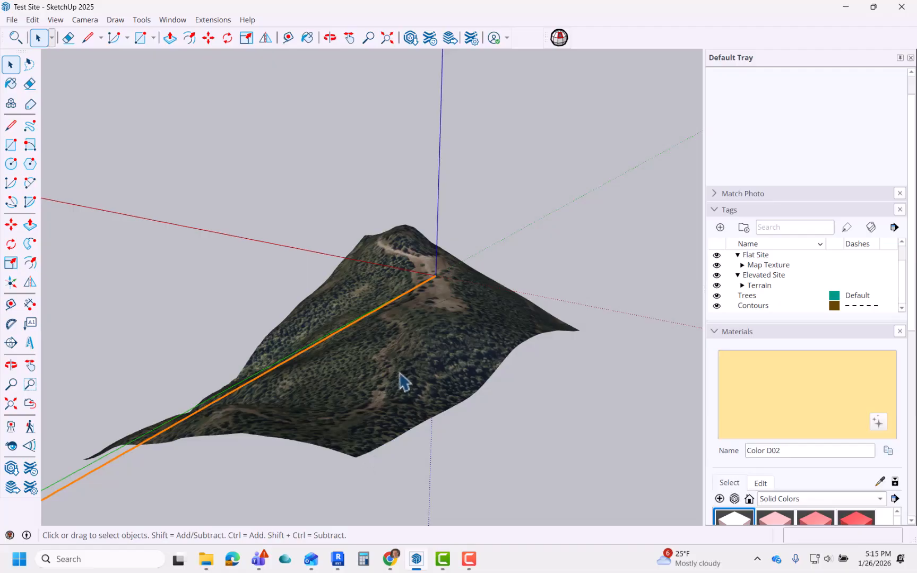
middle_drag(388, 355, 382, 357)
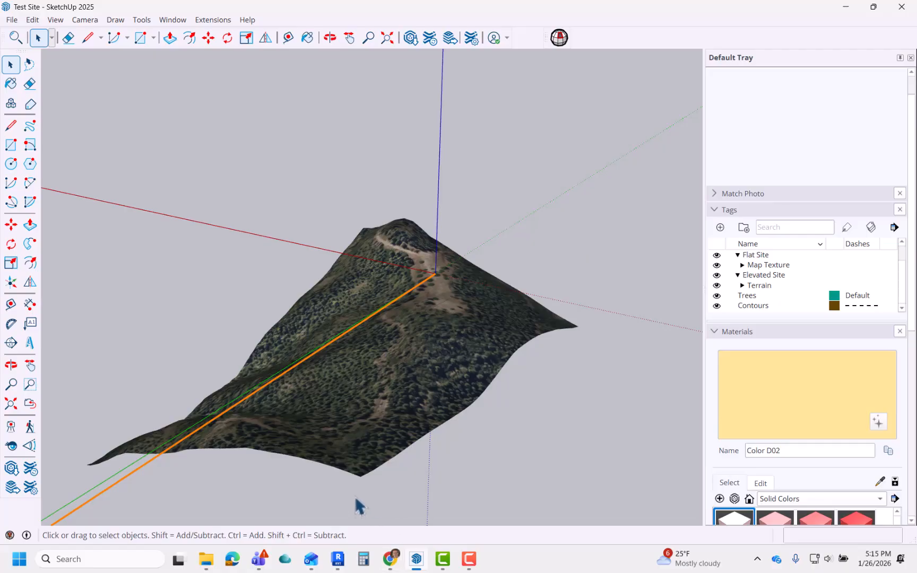
key(o)
drag(365, 379, 330, 393)
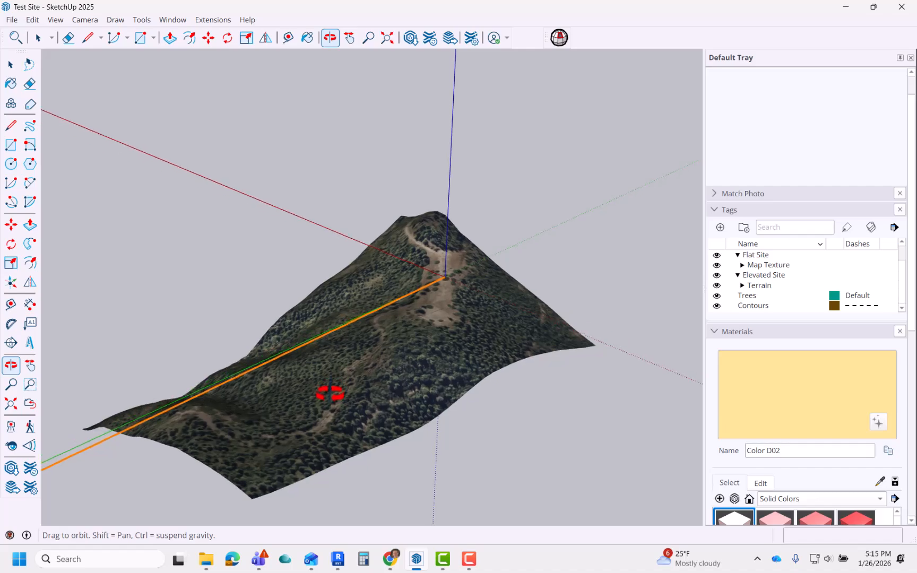
key(space)
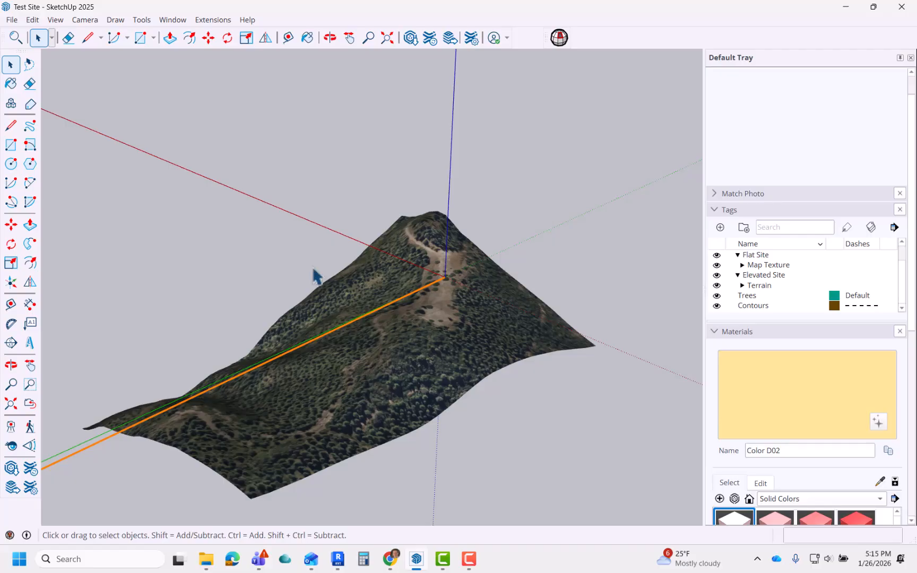
Switch to Revit and create a new project from the Residential-Default template
click(336, 562)
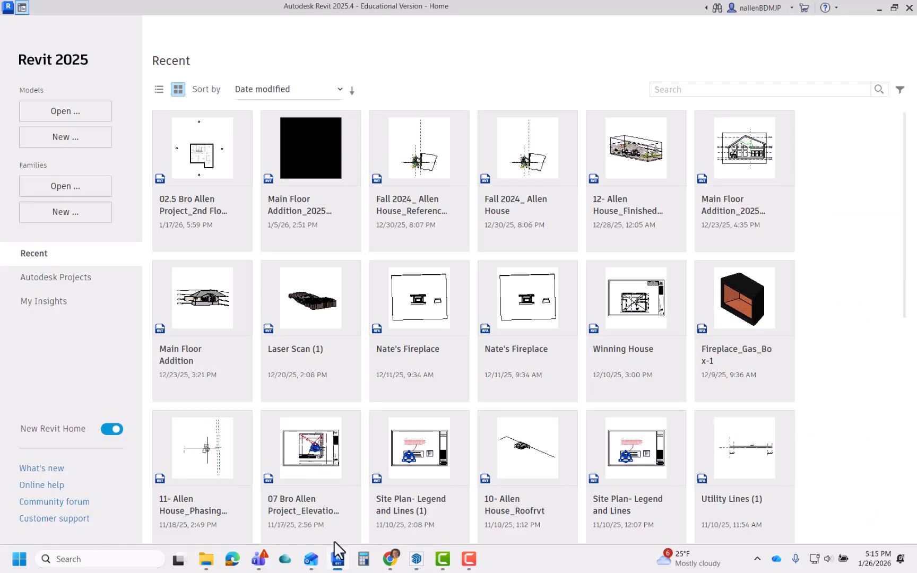
click(51, 137)
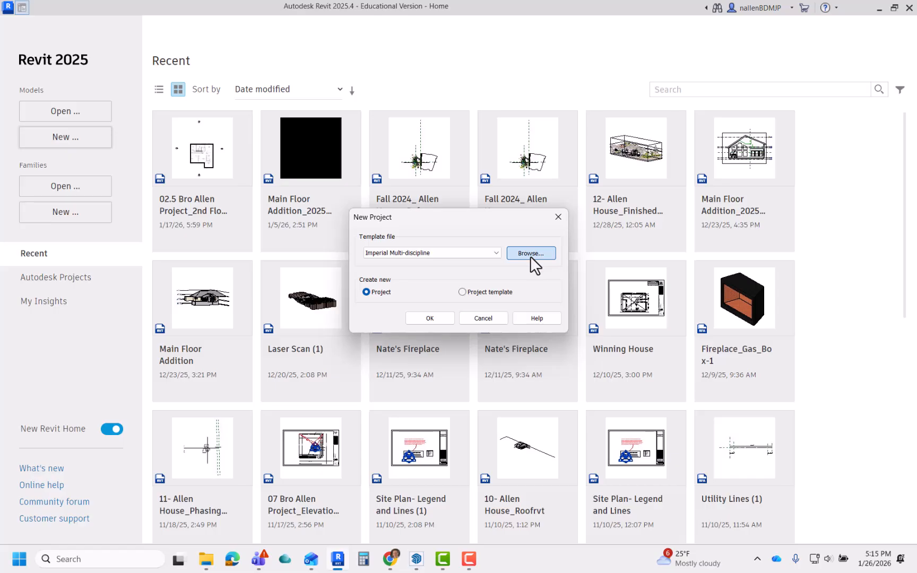
click(530, 253)
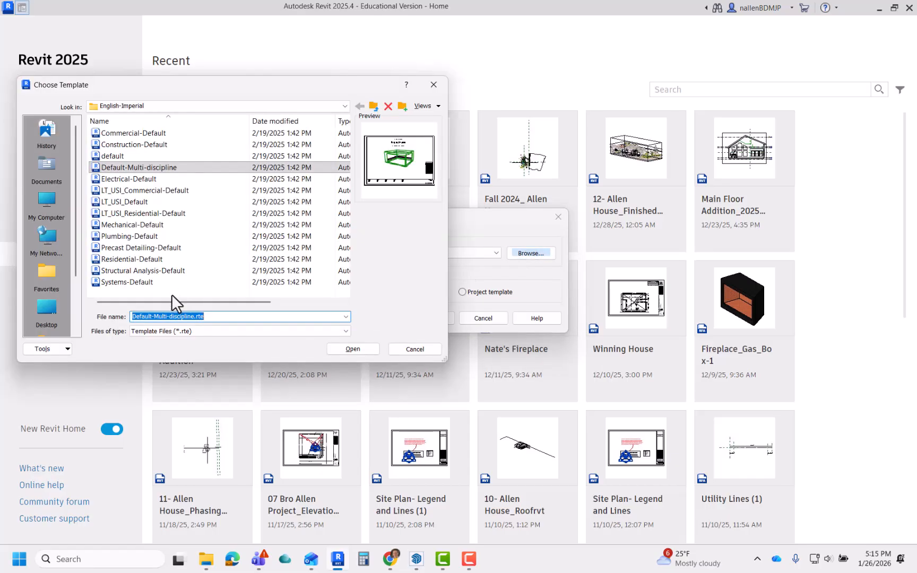
click(130, 259)
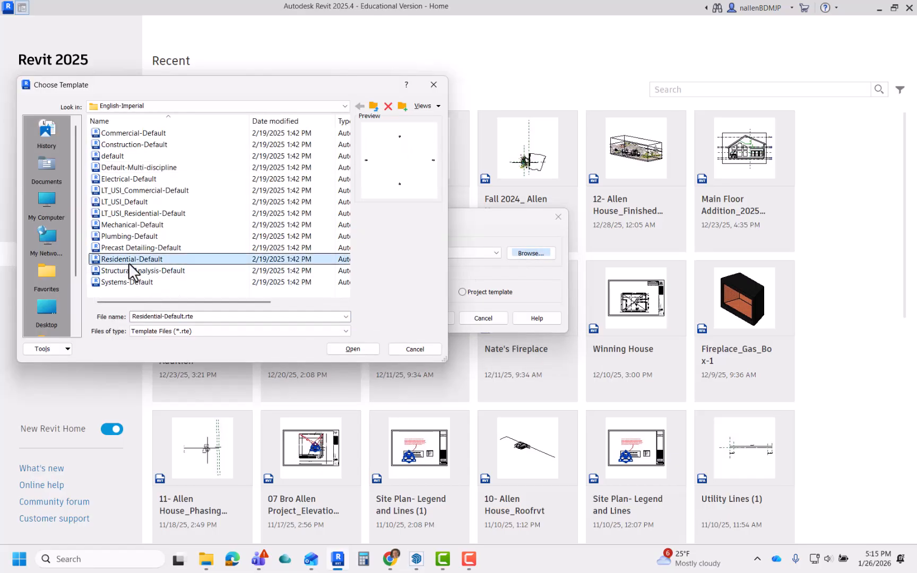
click(355, 349)
click(429, 319)
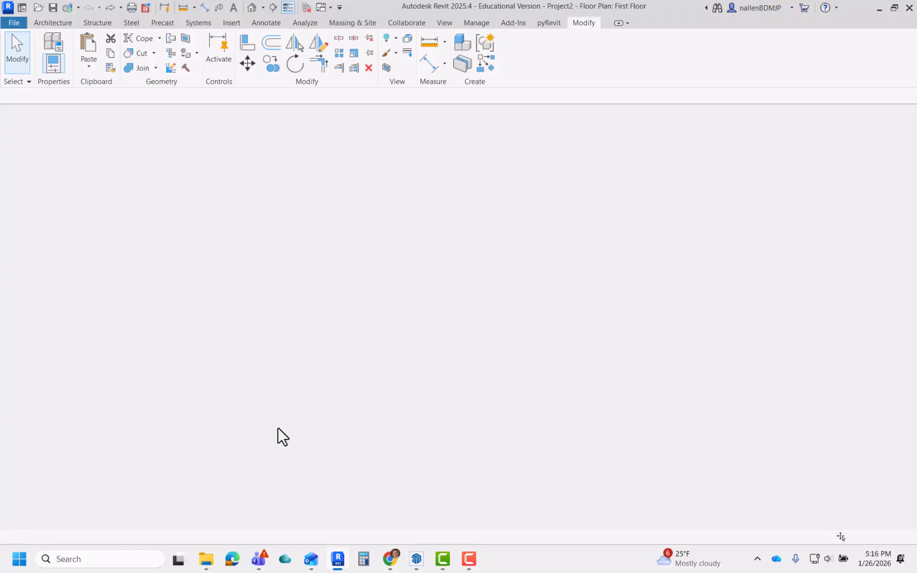
Open the Site Plan floor plan and start a CAD import from Courses > 02 VDC 385 > _W2026 > Site Model
scroll(360, 252, down, 3)
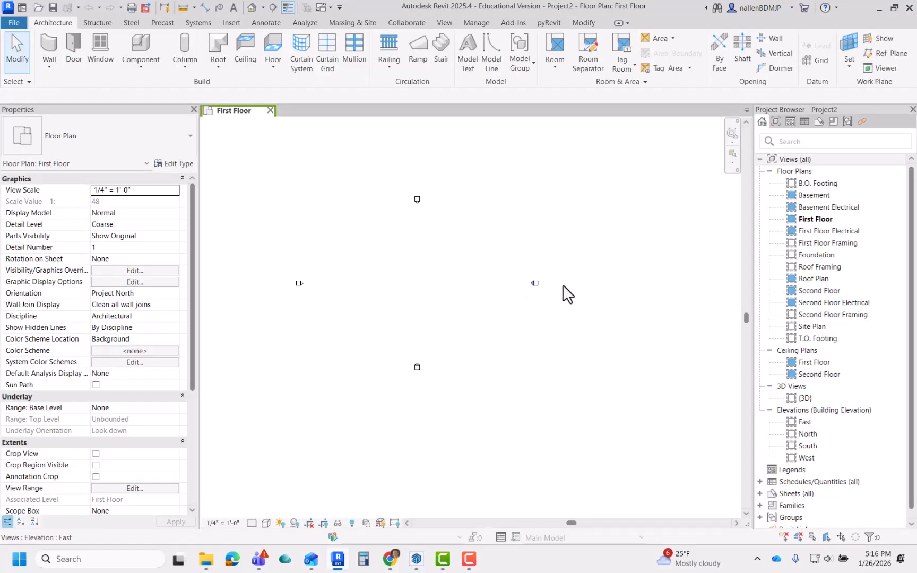
double_click(807, 325)
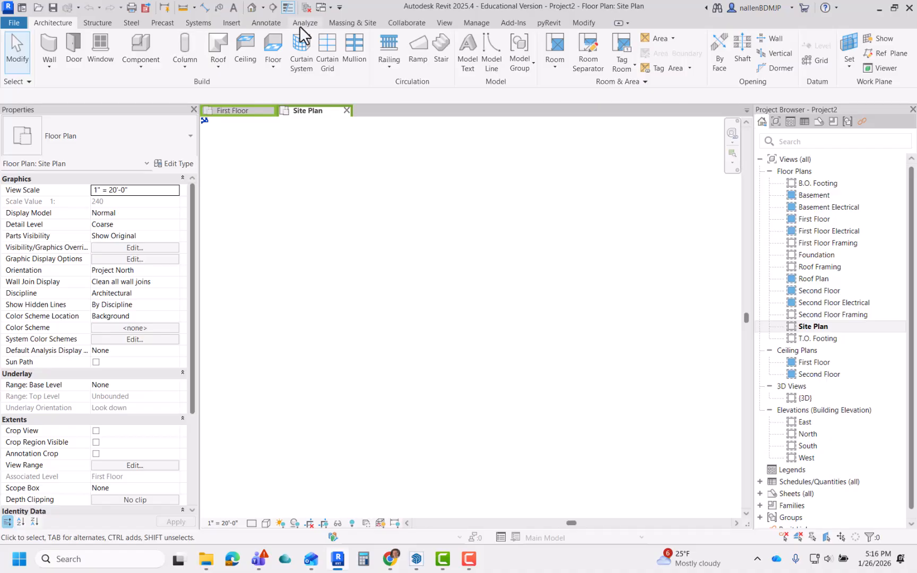
click(235, 23)
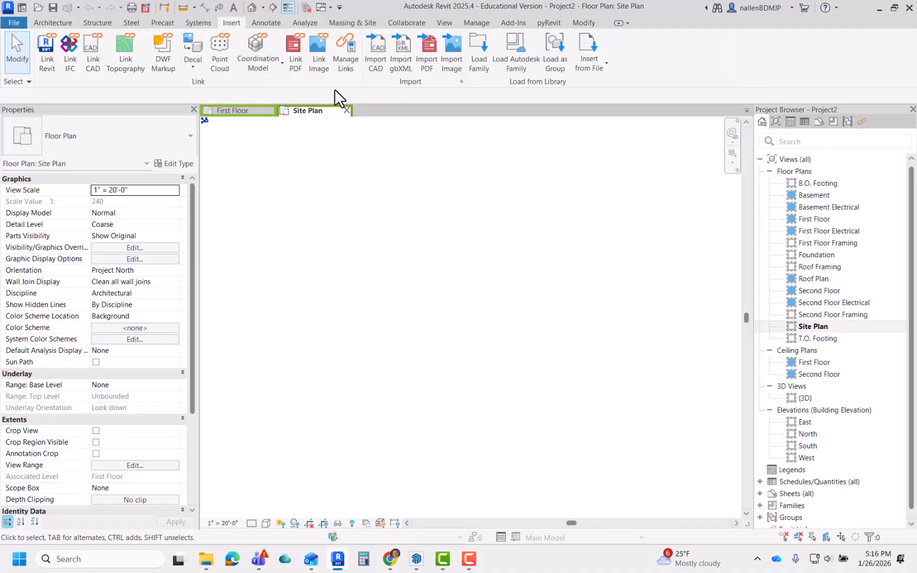
click(378, 59)
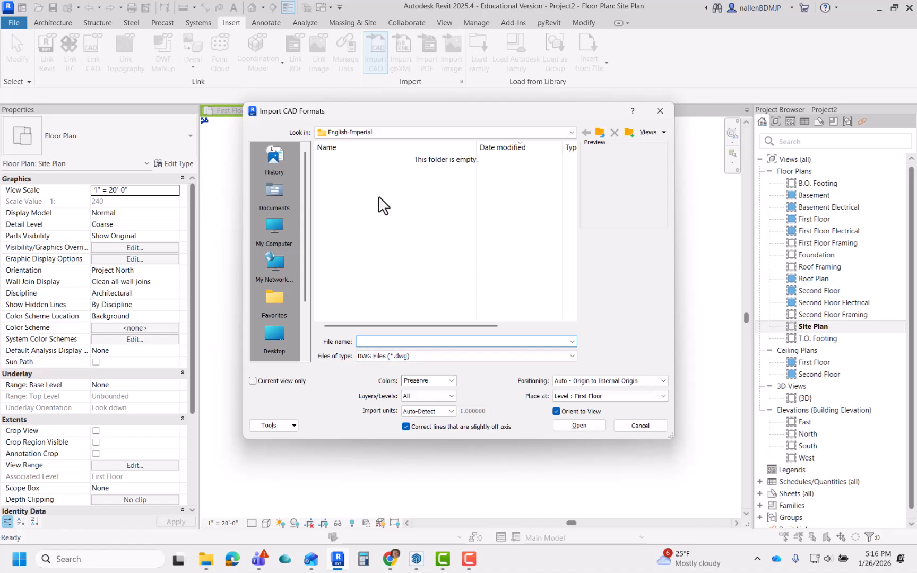
click(400, 132)
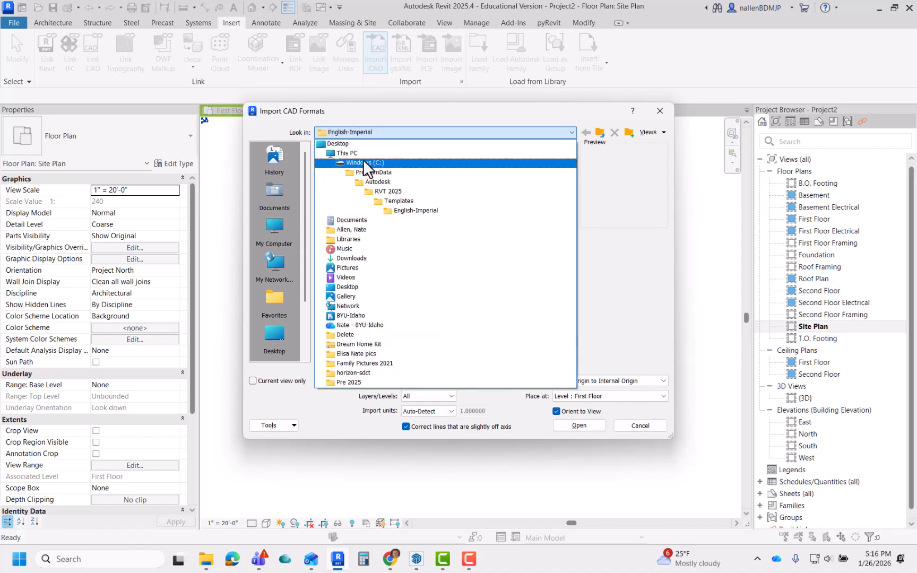
click(349, 324)
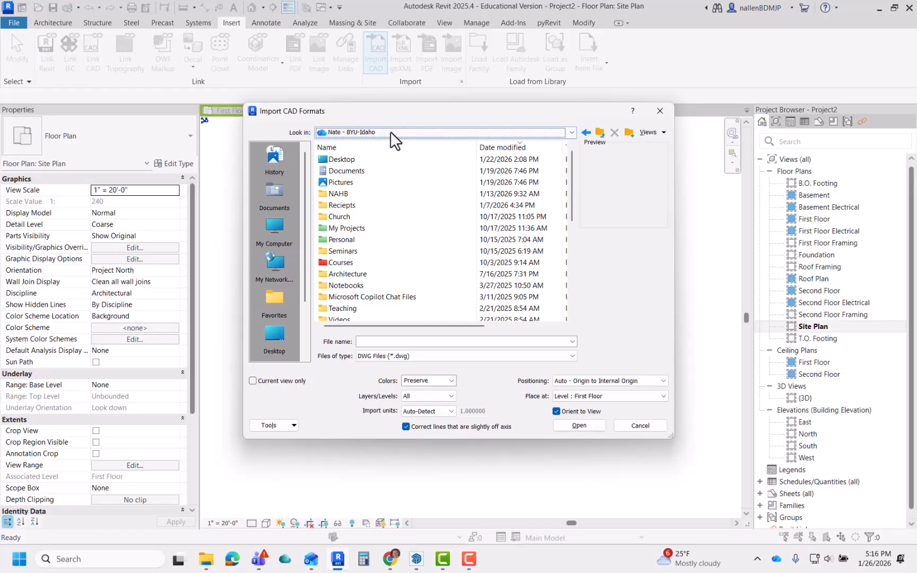
double_click(337, 263)
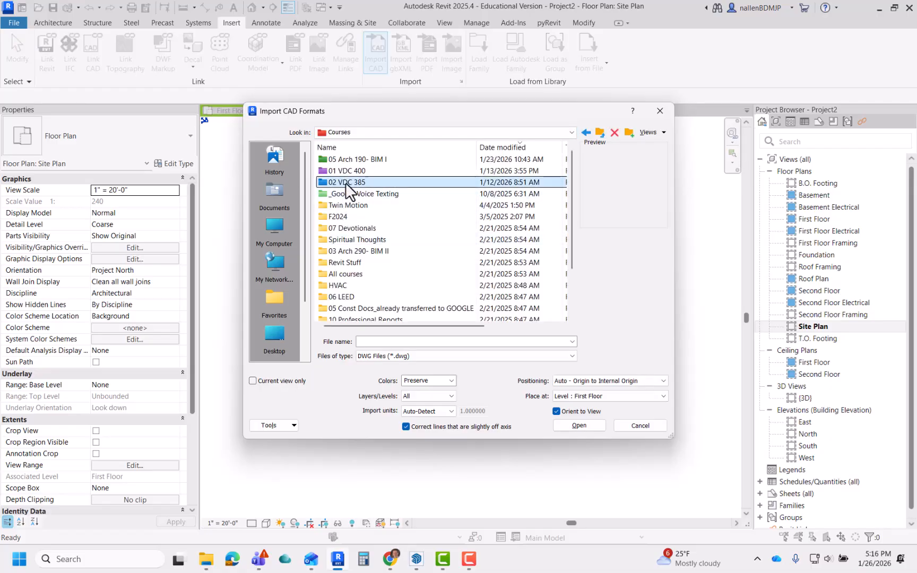
double_click(346, 182)
double_click(347, 161)
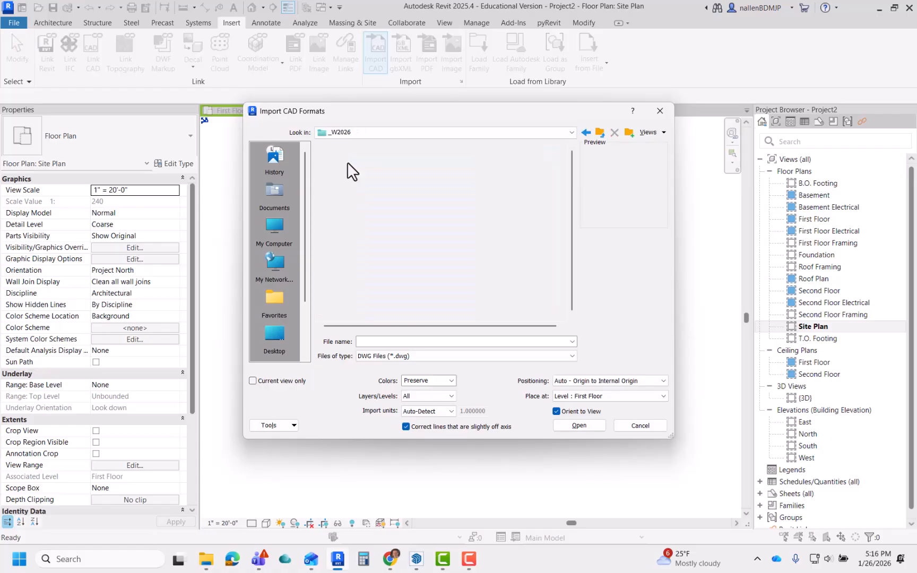
click(346, 159)
double_click(346, 159)
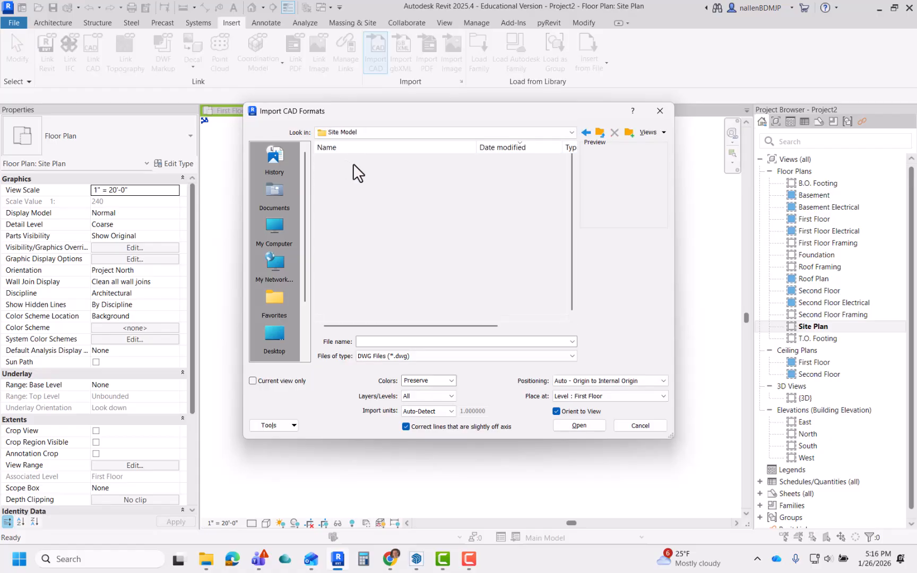
Import Test Site.dwg into the Site Plan view using Auto - Origin to Internal Origin positioning
click(337, 159)
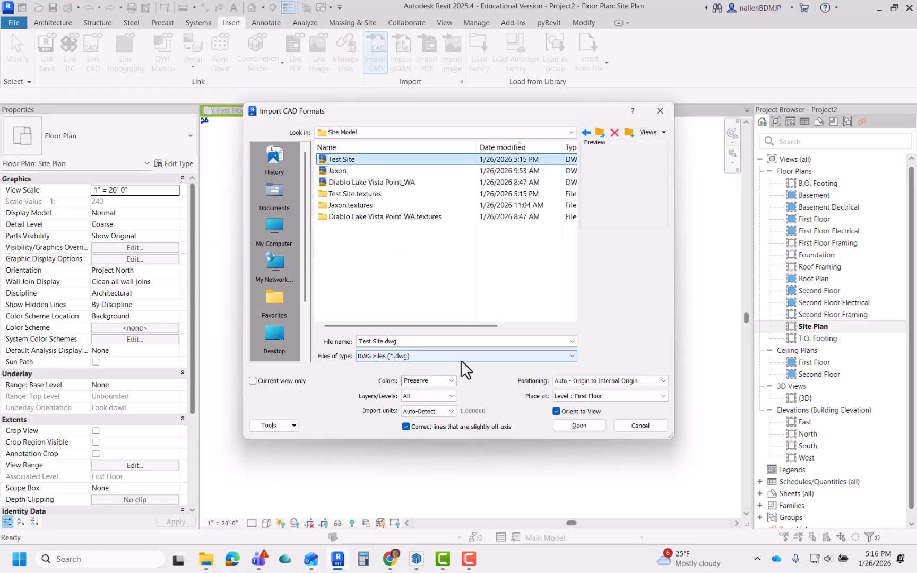
click(583, 425)
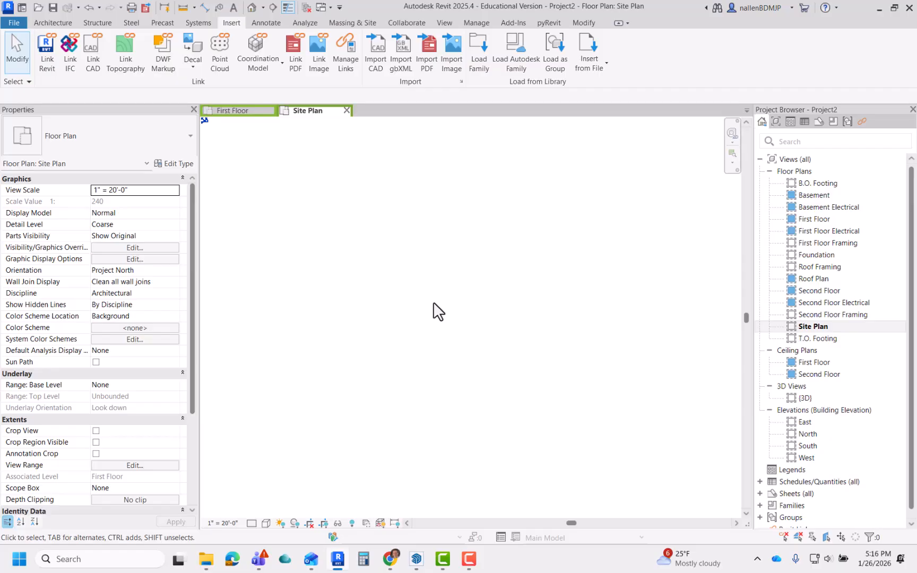
scroll(432, 302, down, 2)
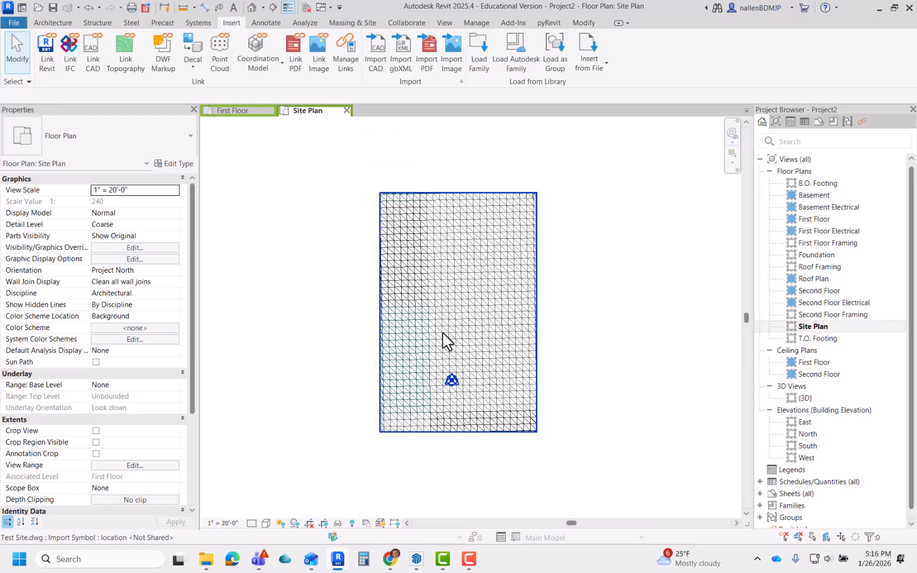
Examine the imported terrain mesh up close in the default 3D view
click(252, 8)
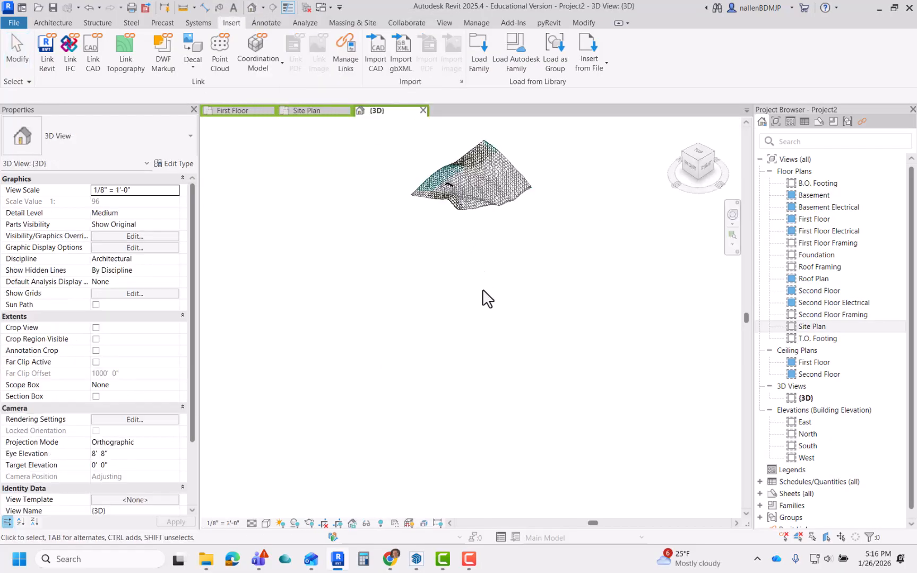
middle_drag(468, 226, 485, 309)
scroll(485, 273, up, 5)
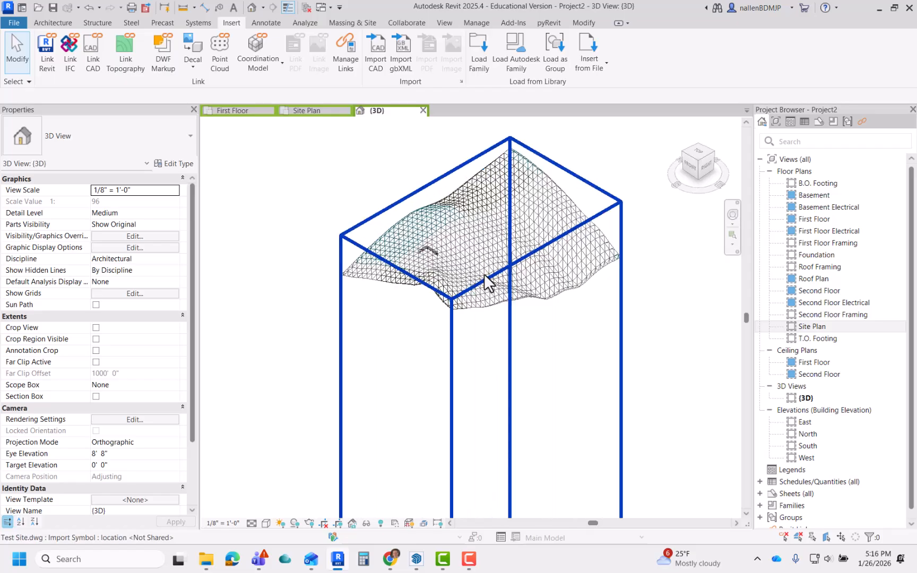
Switch to the First Floor plan and remove the Test Site.dwg import from that view
shift+middle_drag(485, 274, 439, 406)
click(411, 374)
scroll(420, 385, up, 1)
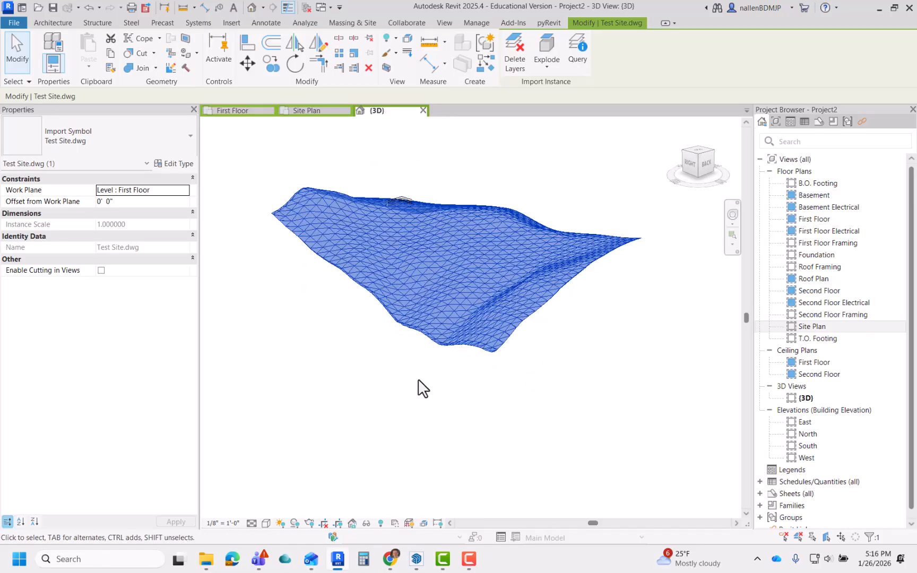
click(247, 112)
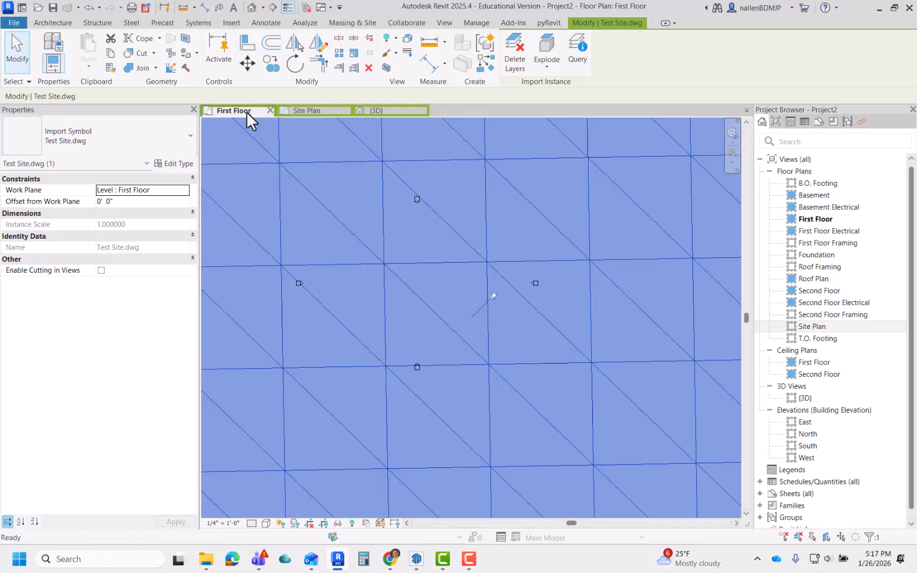
scroll(451, 324, down, 3)
click(581, 283)
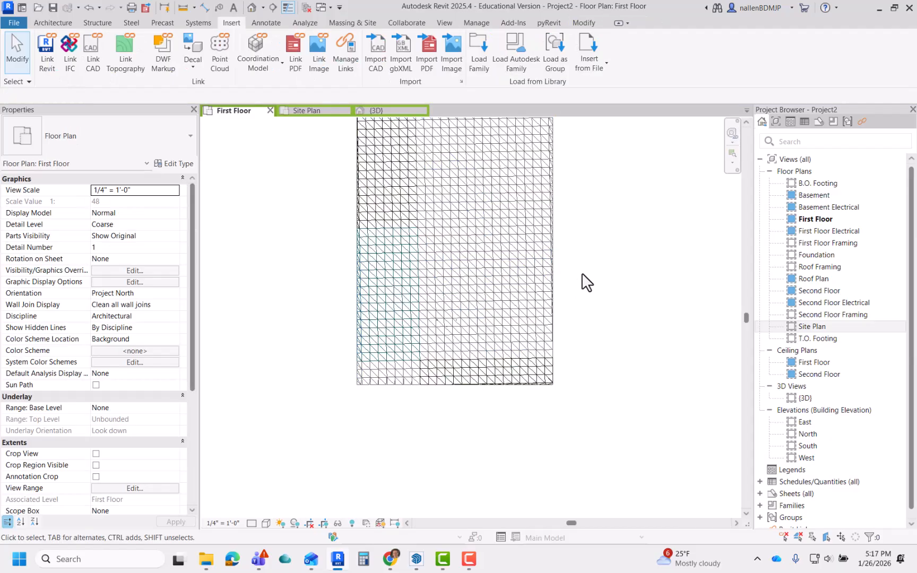
click(522, 280)
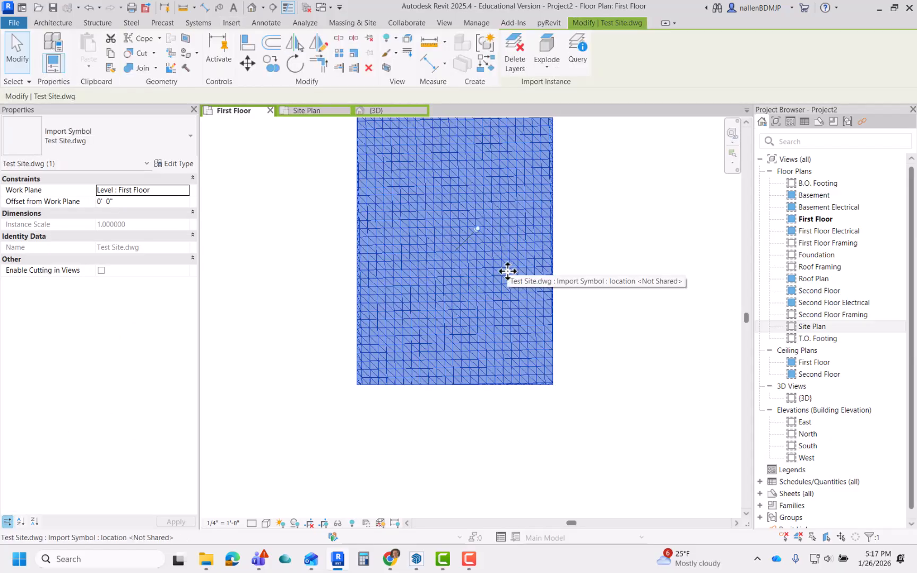
key(Delete)
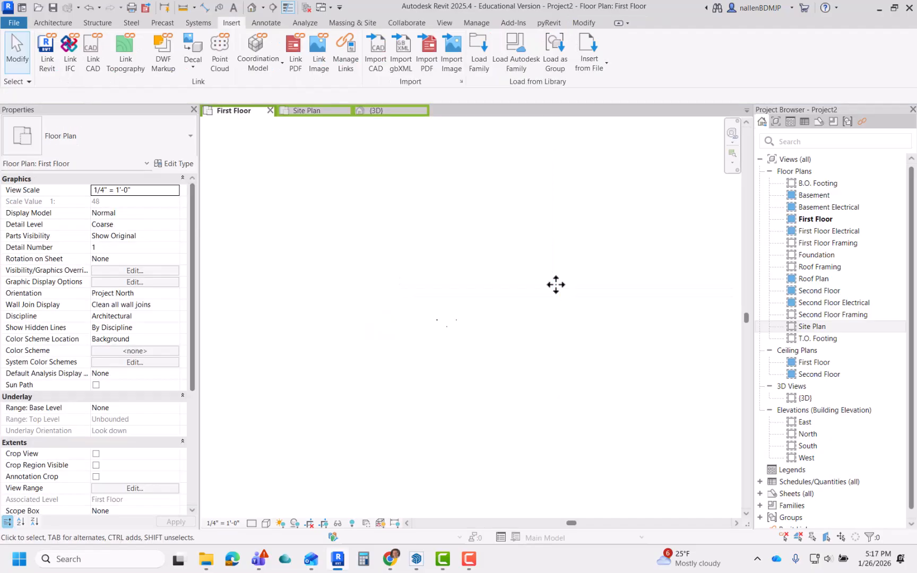
Return to the default 3D view and look over the Test Site.dwg terrain mesh
click(254, 8)
middle_drag(421, 308, 449, 371)
scroll(407, 309, down, 2)
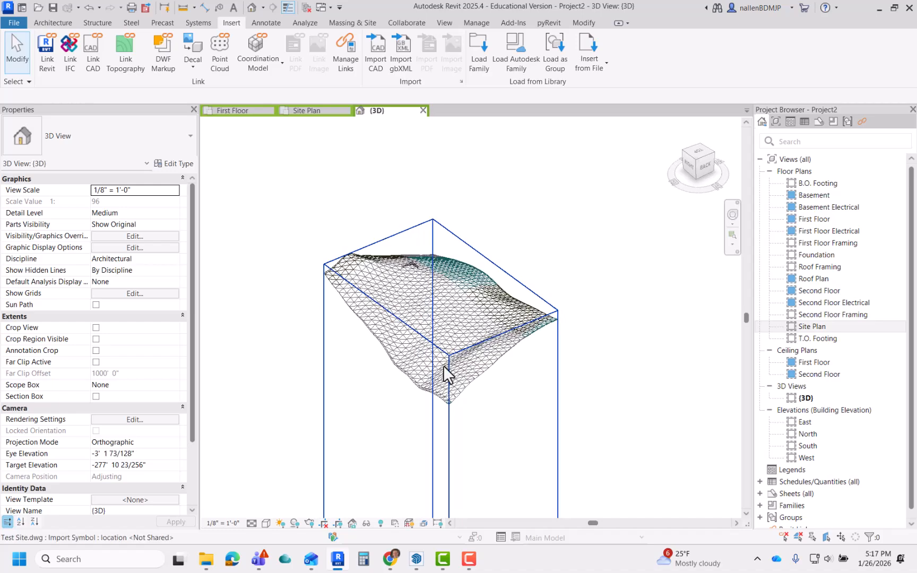
scroll(417, 356, up, 3)
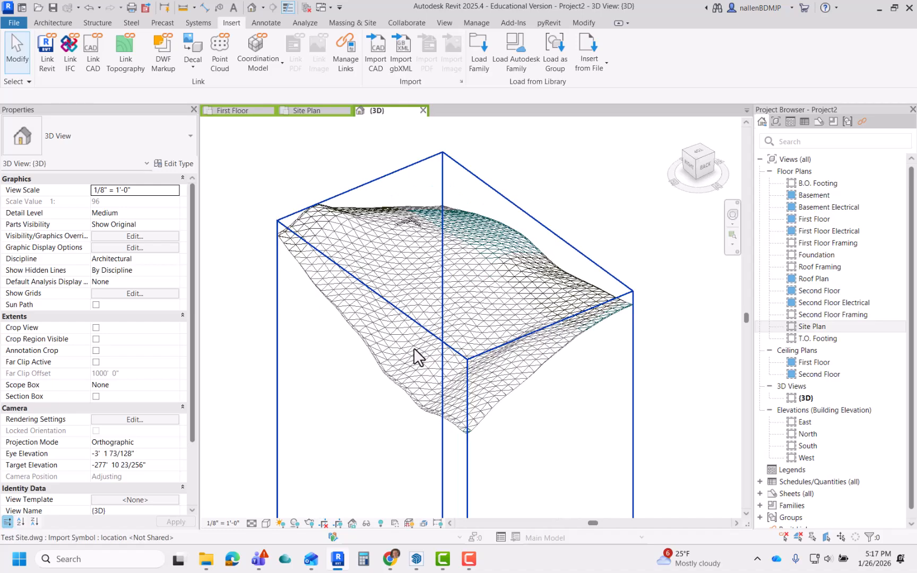
click(420, 286)
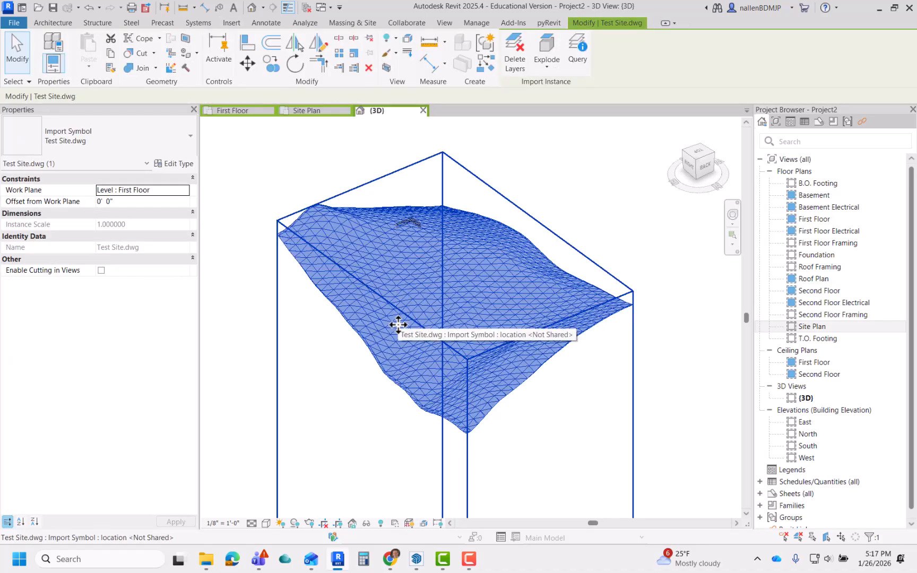
click(310, 186)
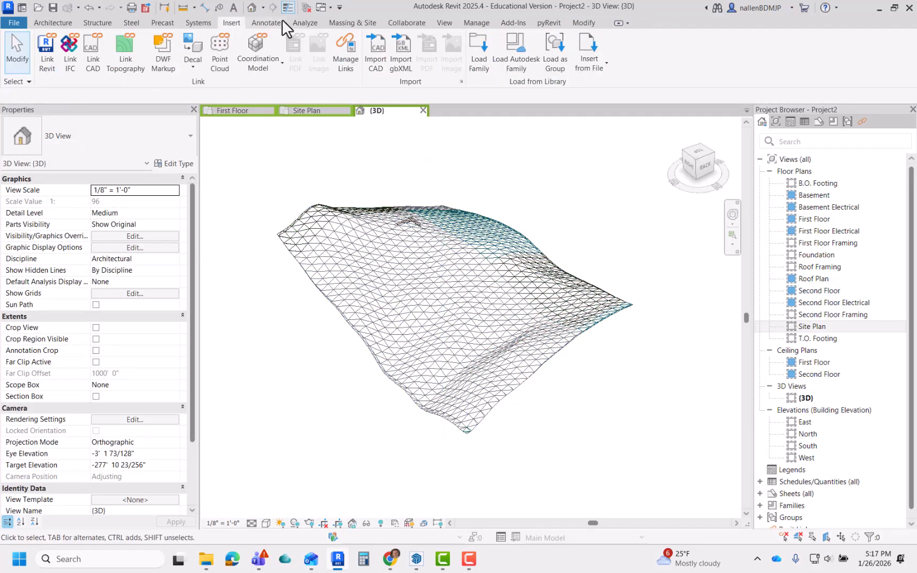
Create a toposolid from the Test Site.dwg CAD import, using points from all layers: 0, Contours, Map_1_High, Terrain_1_Low and Trees
click(348, 22)
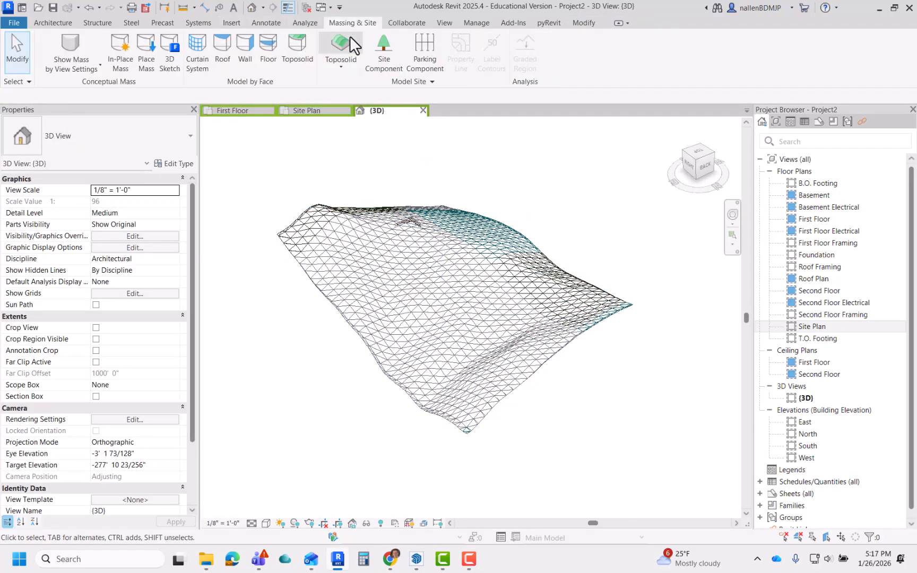
click(337, 70)
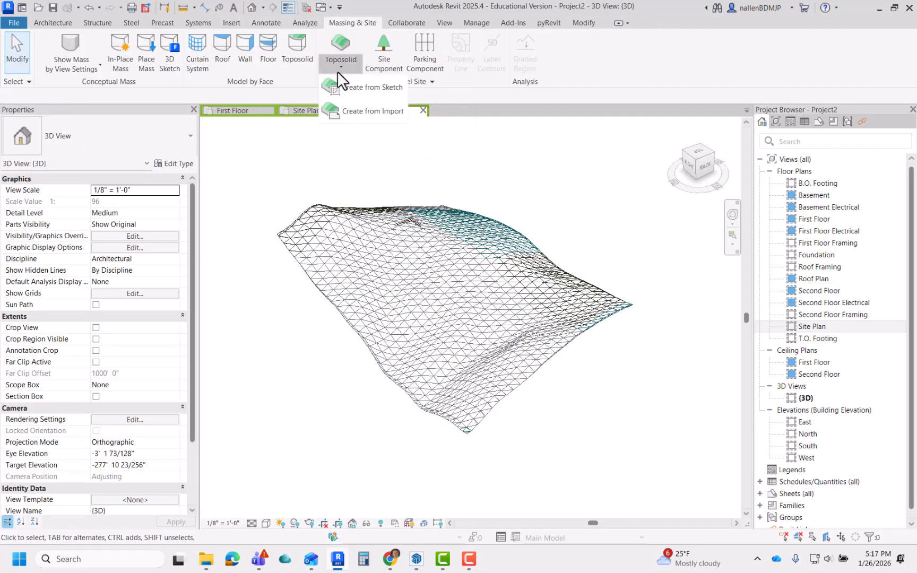
click(353, 113)
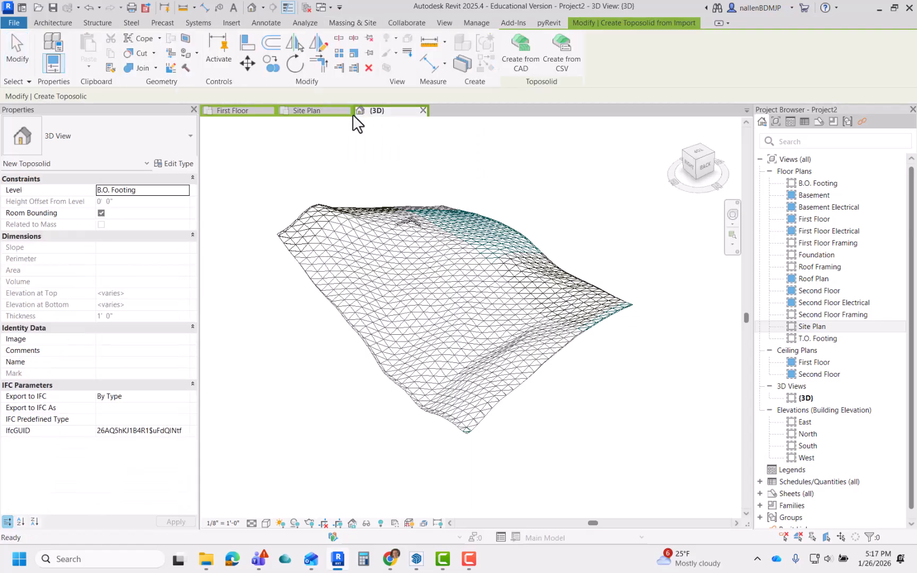
click(528, 46)
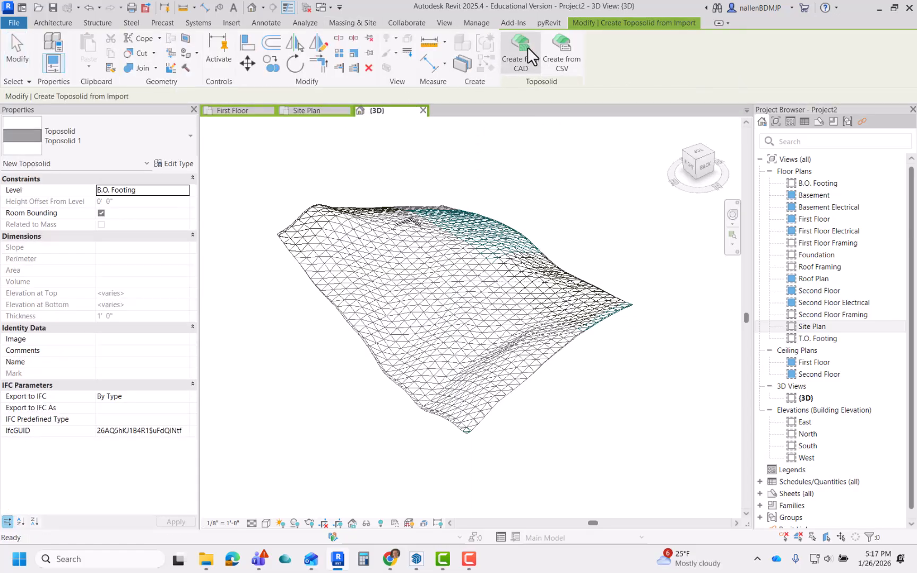
click(444, 235)
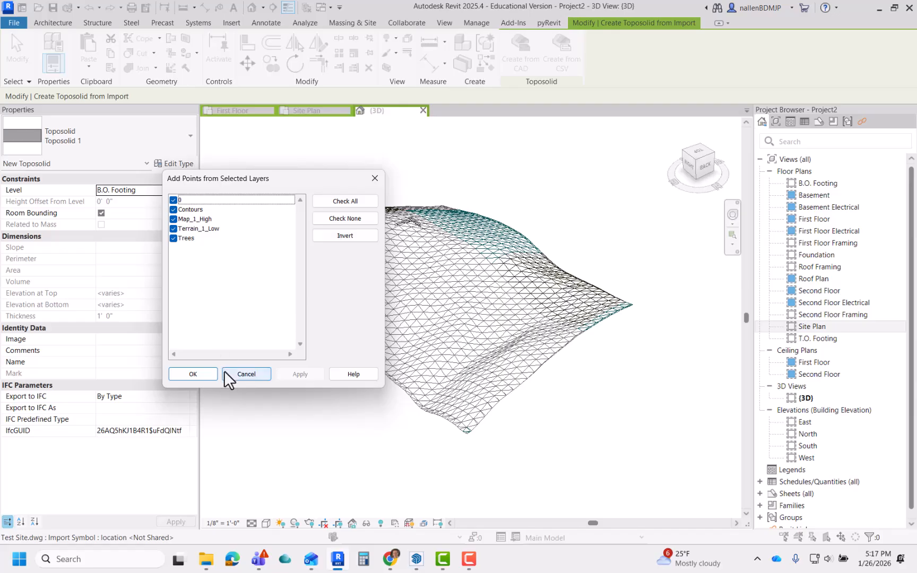
click(194, 374)
click(424, 437)
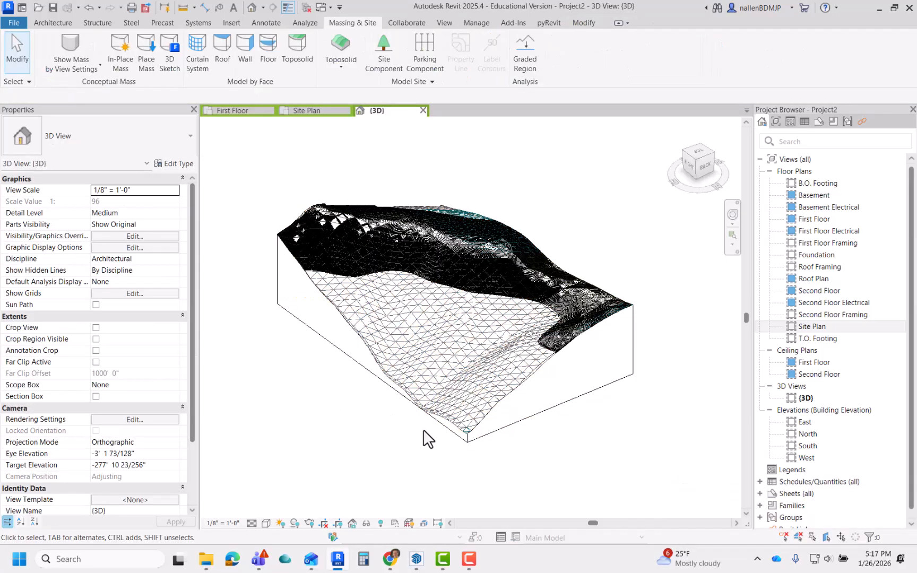
Inspect the new toposolid where it overlaps the imported Test Site.dwg mesh
mouse_move(545, 463)
shift+middle_down()
mouse_move(453, 406)
mouse_move(454, 369)
mouse_move(512, 385)
mouse_move(534, 460)
shift+middle_up()
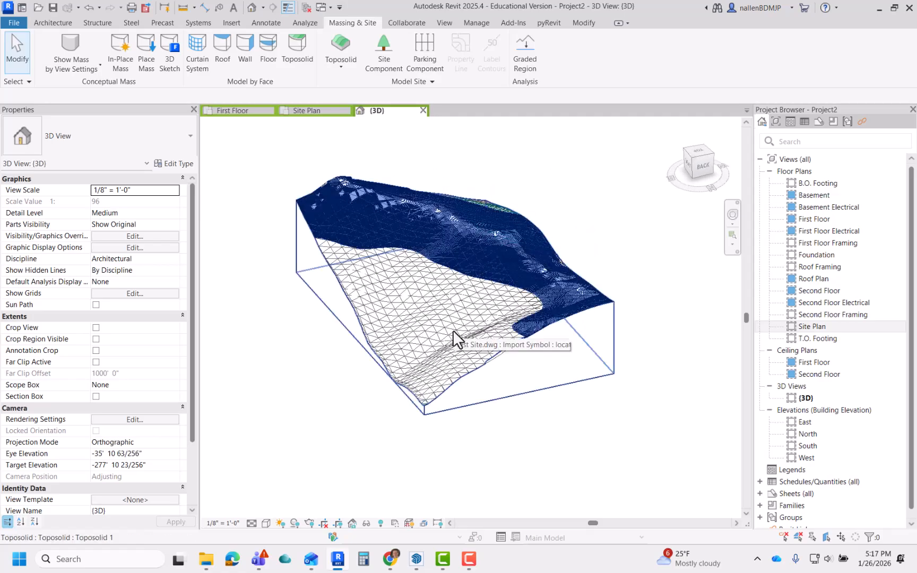
click(452, 316)
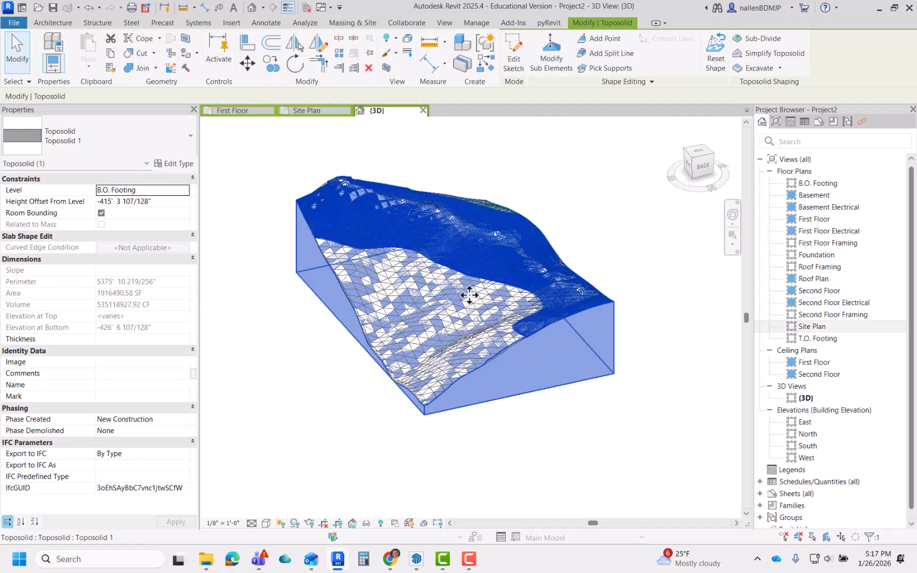
key(Escape)
click(454, 316)
key(Escape)
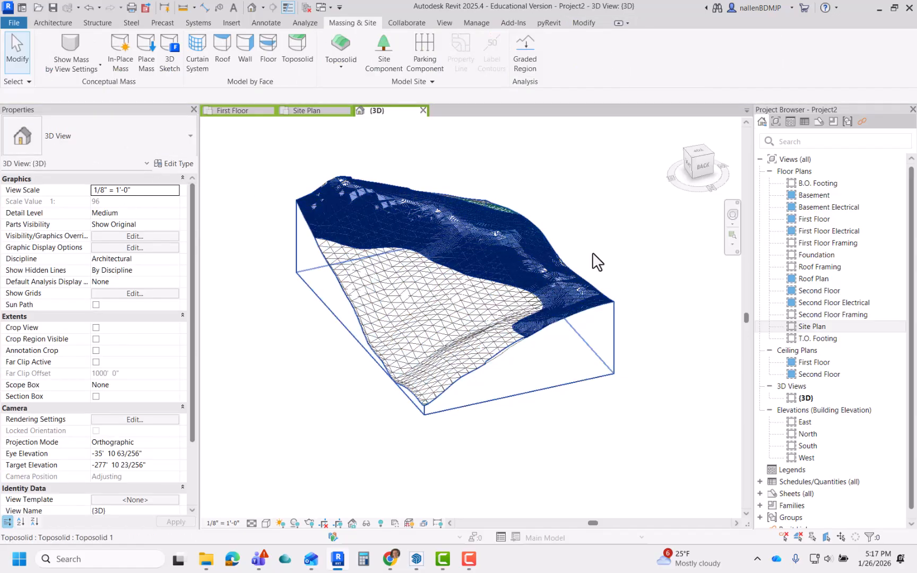
Unpin the Test Site.dwg import and delete it, keeping the toposolid
click(493, 256)
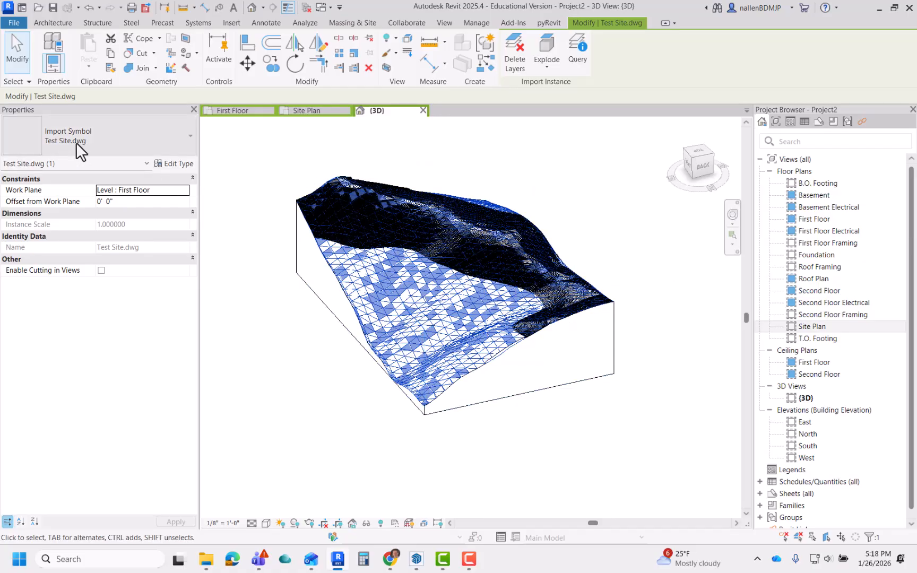
key(Delete)
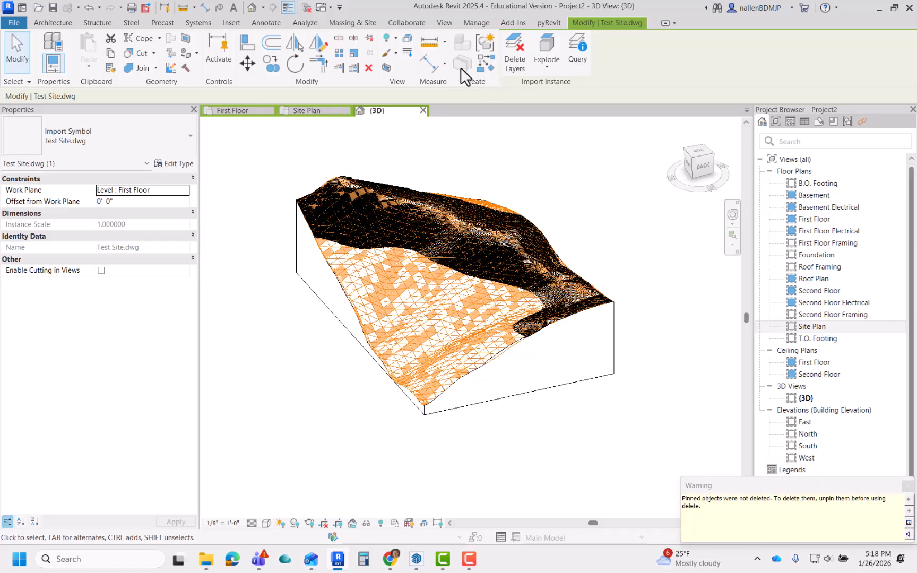
click(370, 39)
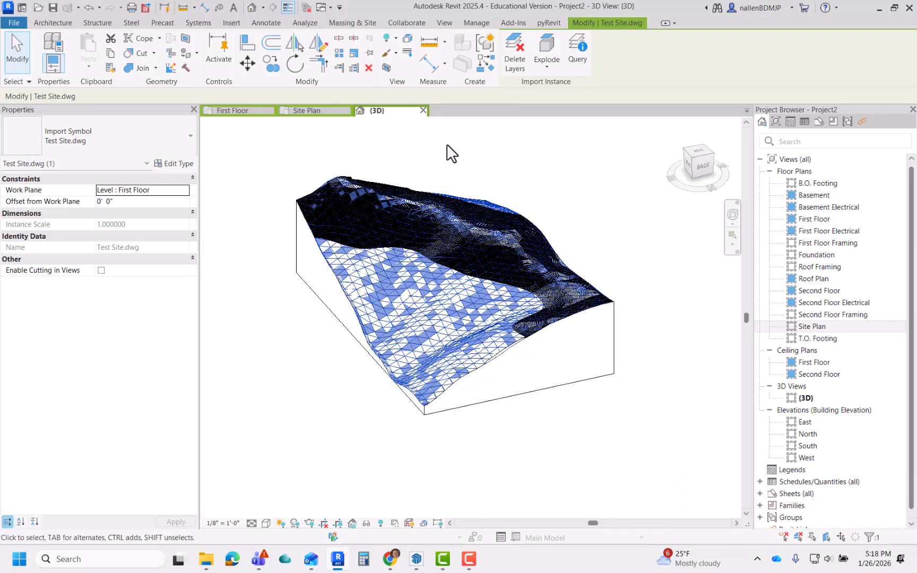
click(482, 176)
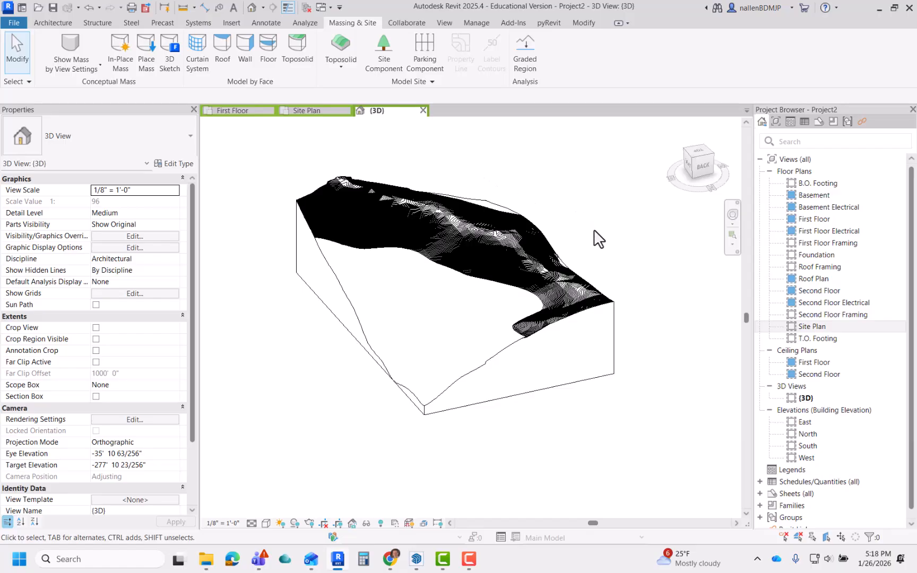
Examine the toposolid's surface and contour line density from several angles and up close
scroll(453, 290, up, 4)
shift+middle_drag(589, 338, 540, 286)
scroll(531, 313, down, 5)
shift+middle_drag(426, 409, 469, 352)
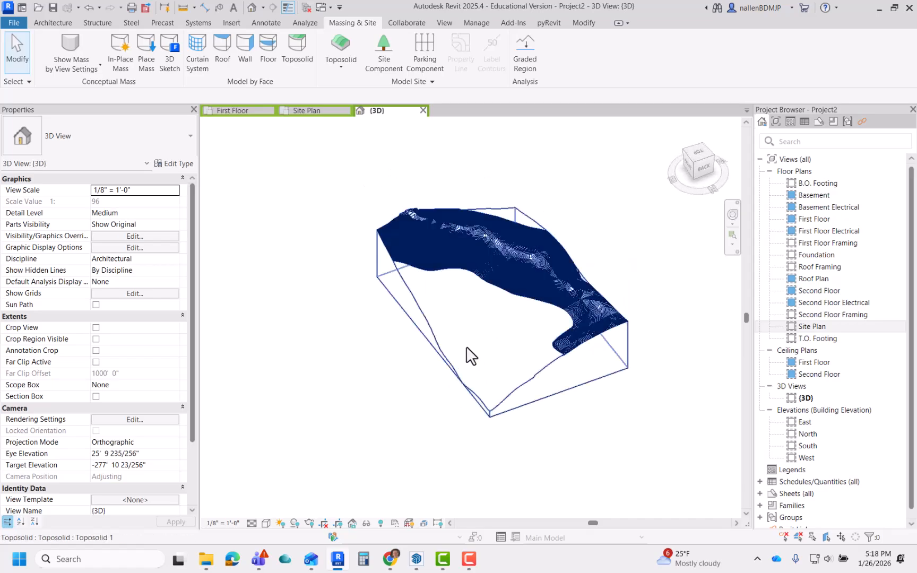
scroll(477, 244, up, 6)
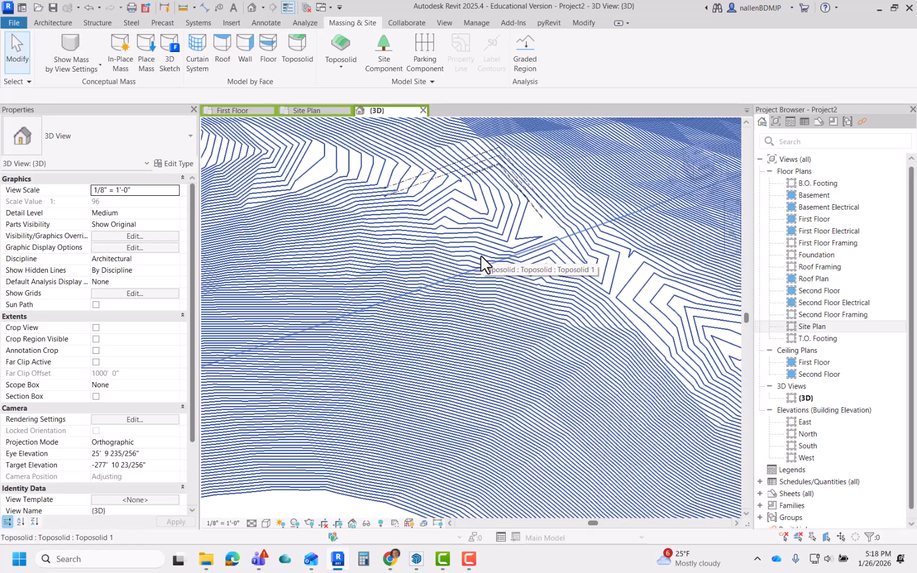
scroll(428, 268, down, 6)
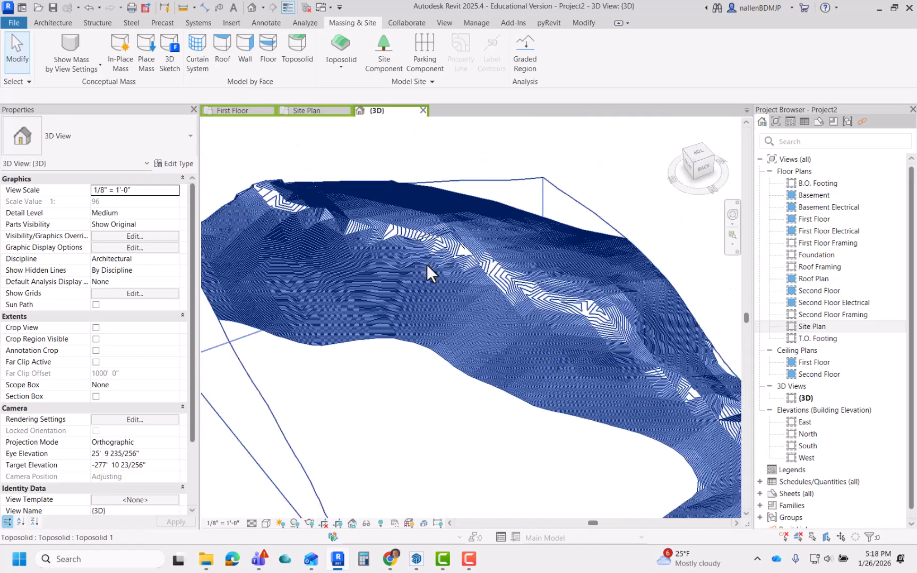
shift+middle_drag(573, 442, 502, 317)
middle_drag(503, 317, 563, 461)
scroll(486, 341, up, 4)
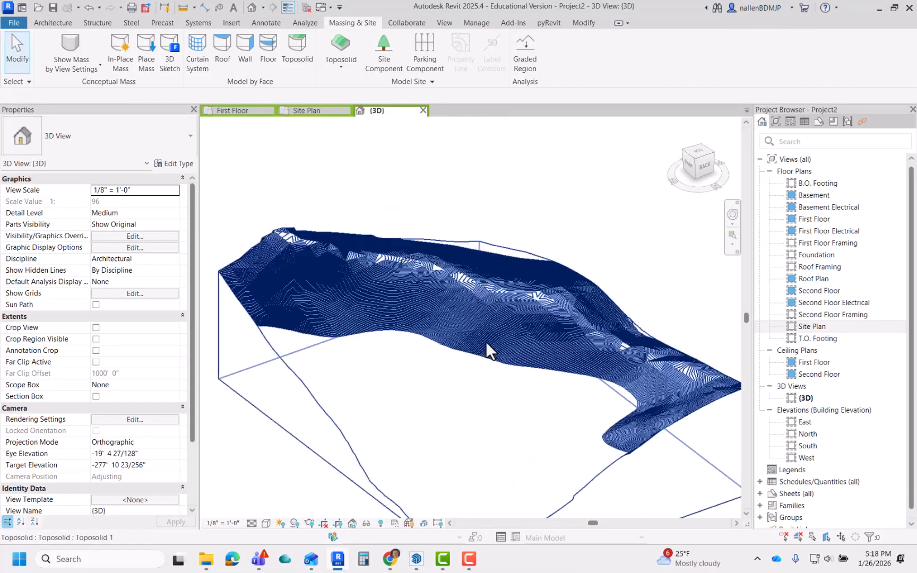
scroll(490, 320, down, 3)
Edit the Toposolid 1 type's contour display, setting the primary contour interval to 10' and the secondary contour interval to 20'
click(486, 325)
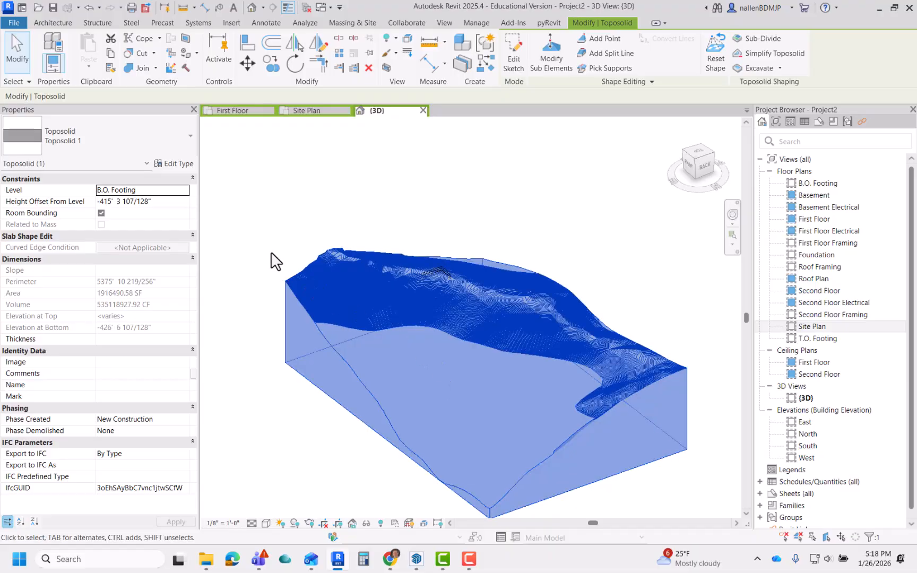
click(175, 163)
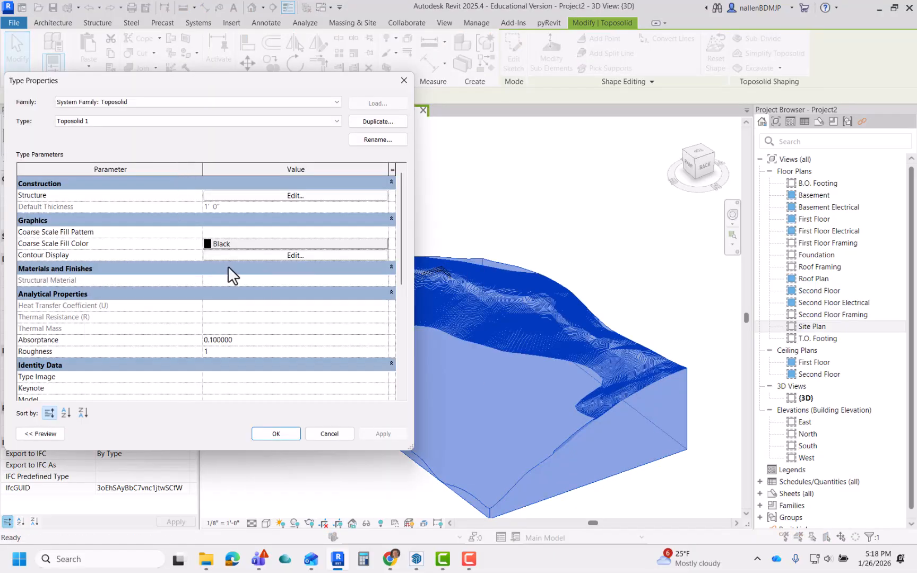
click(295, 255)
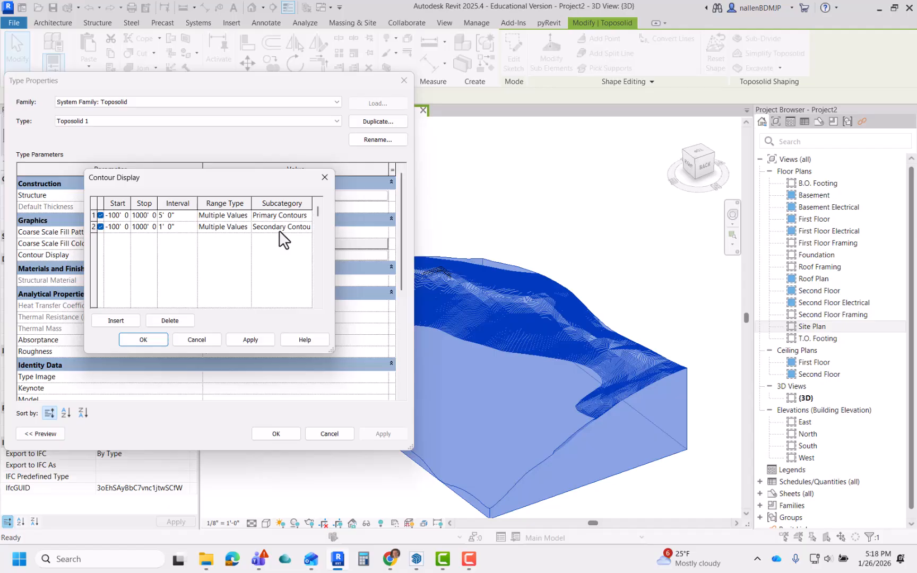
click(181, 216)
text(10)
key(Down)
text(20)
click(151, 341)
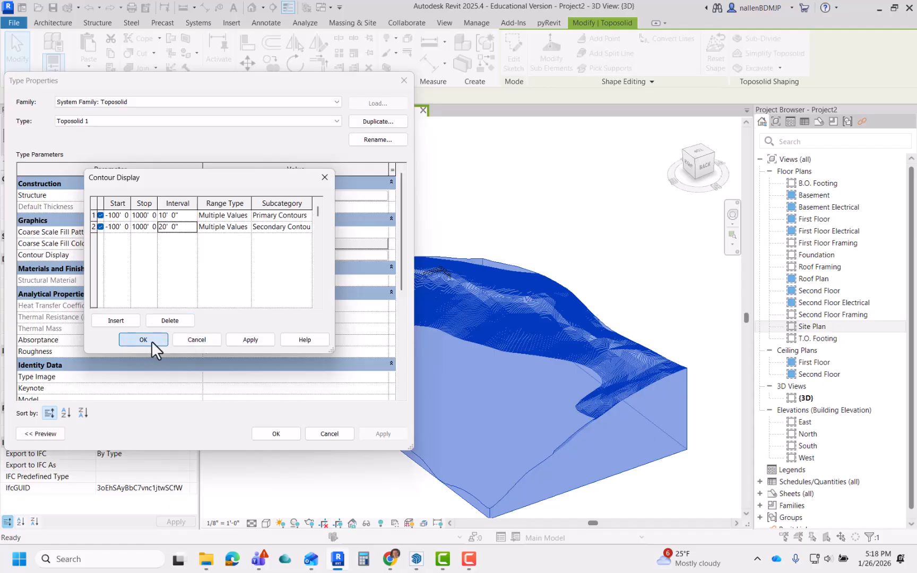
click(378, 434)
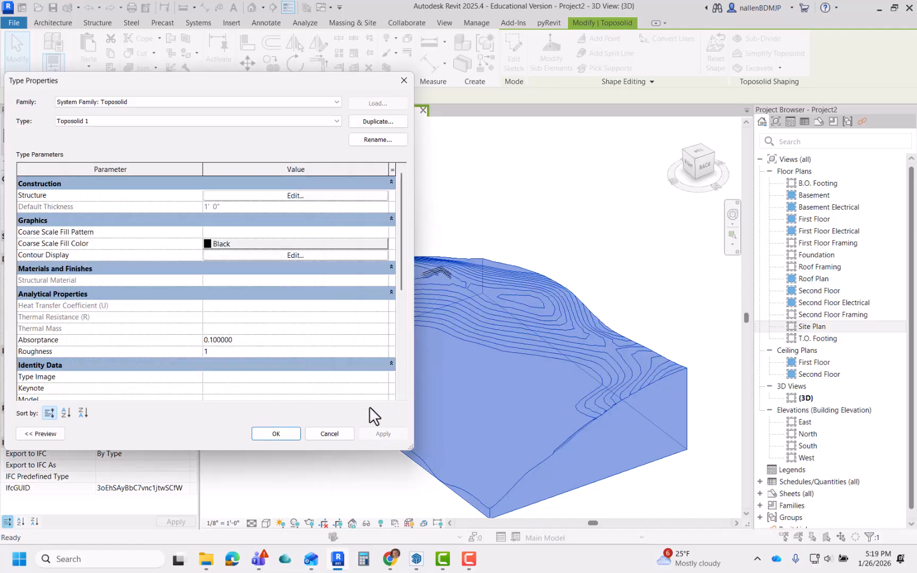
click(276, 434)
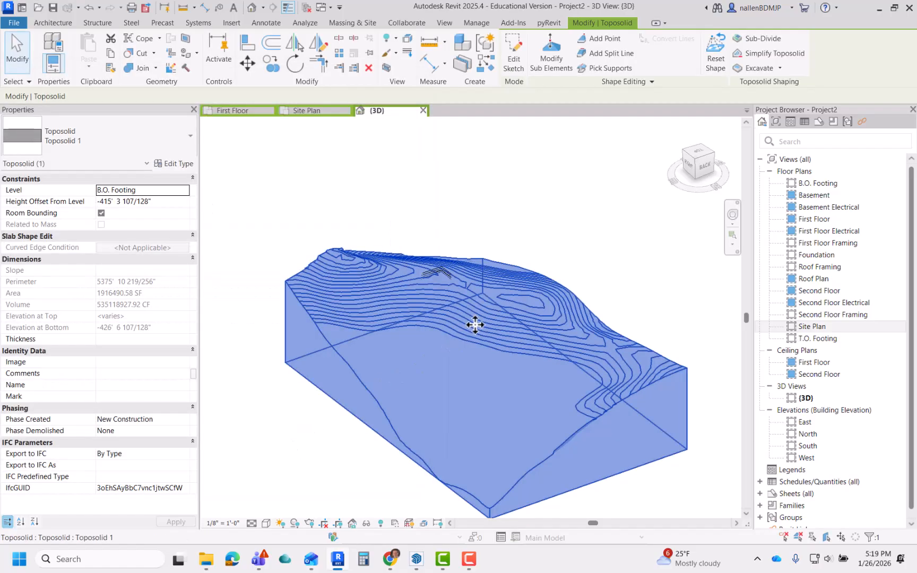
Check the spacing of the revised contour lines up close on the toposolid
scroll(487, 313, up, 3)
middle_drag(479, 346, 389, 352)
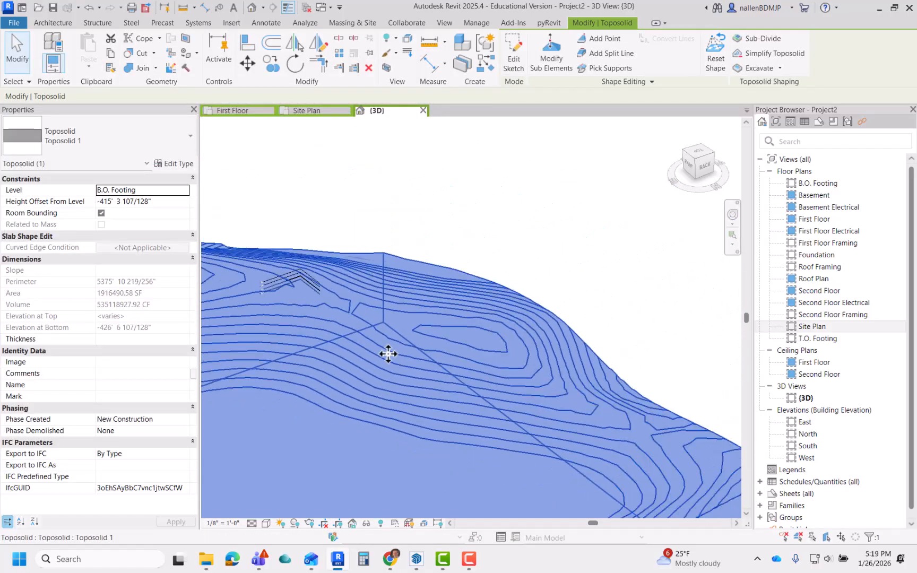
click(474, 249)
scroll(405, 329, up, 3)
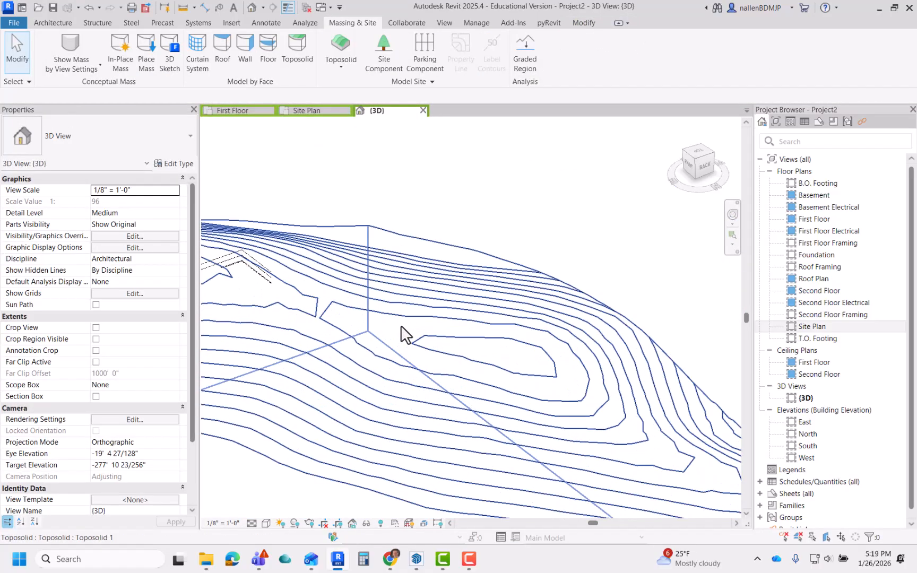
scroll(405, 330, up, 2)
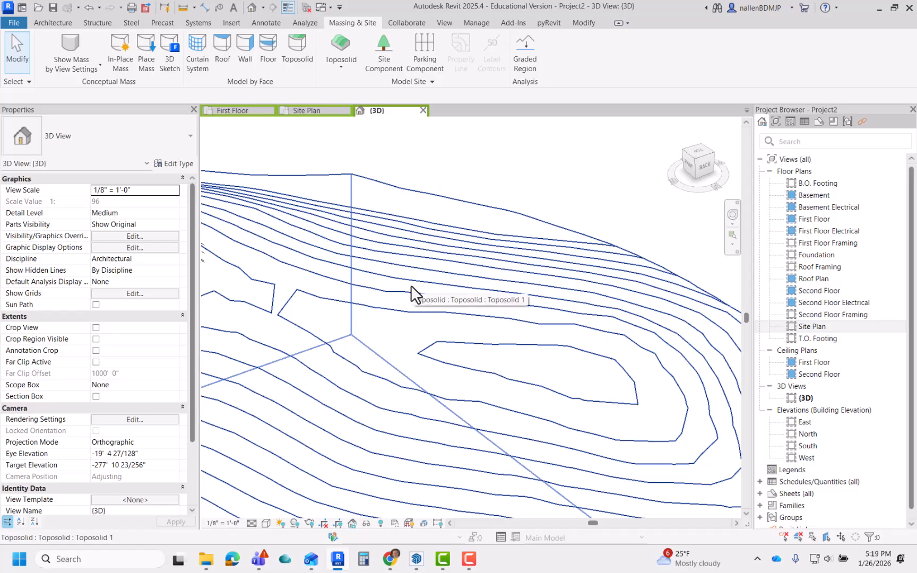
Set the start elevation of the secondary contours in the Toposolid 1 type's contour display to -500'
scroll(411, 285, down, 4)
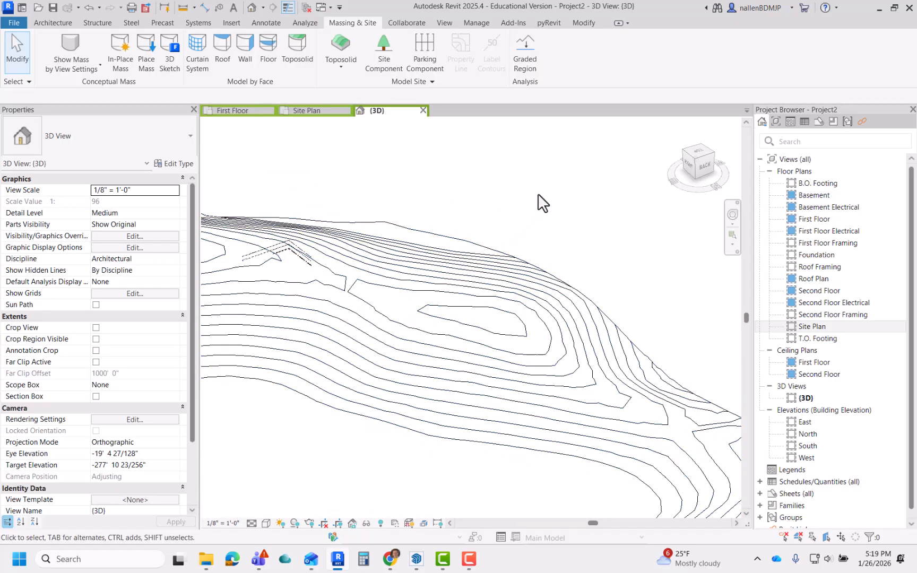
scroll(542, 202, down, 3)
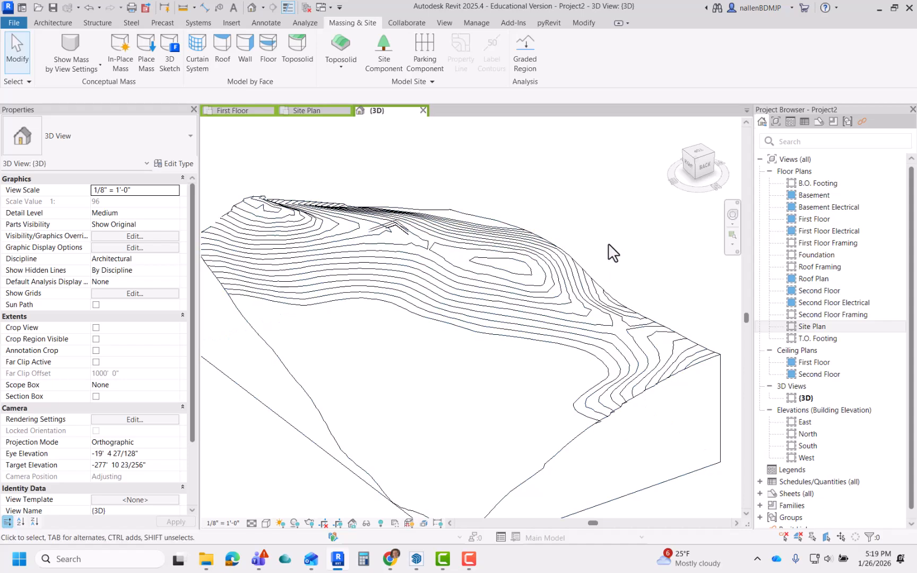
click(554, 287)
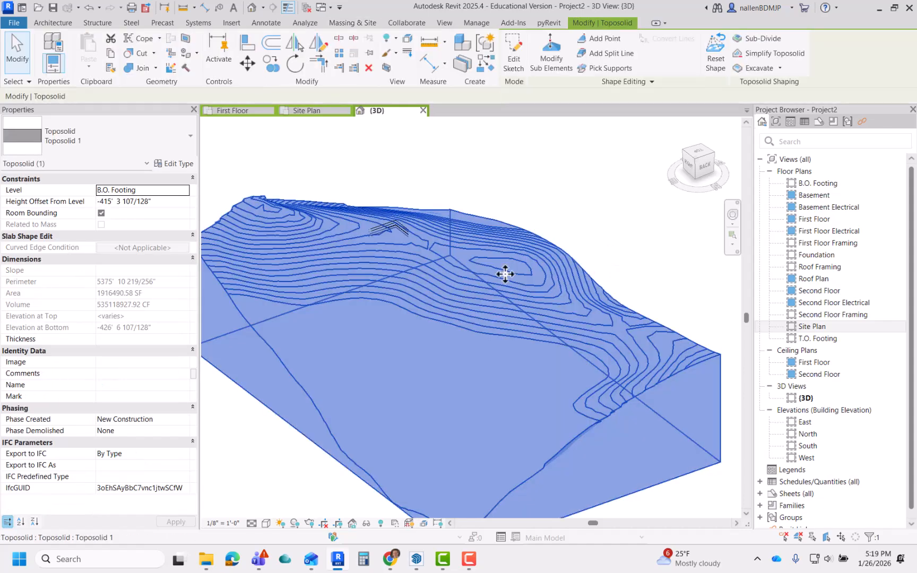
click(174, 164)
click(256, 255)
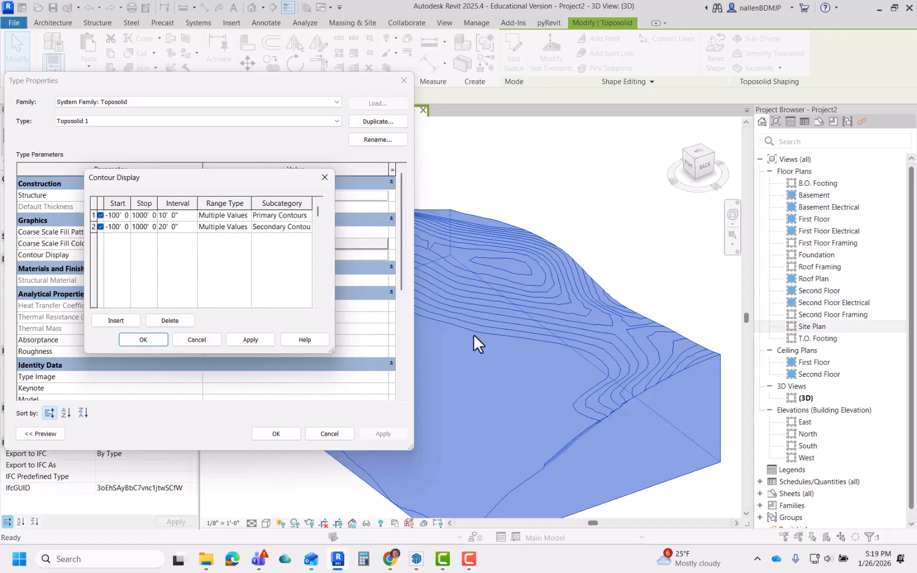
click(126, 229)
drag(127, 229, 77, 232)
text(-500)
click(160, 341)
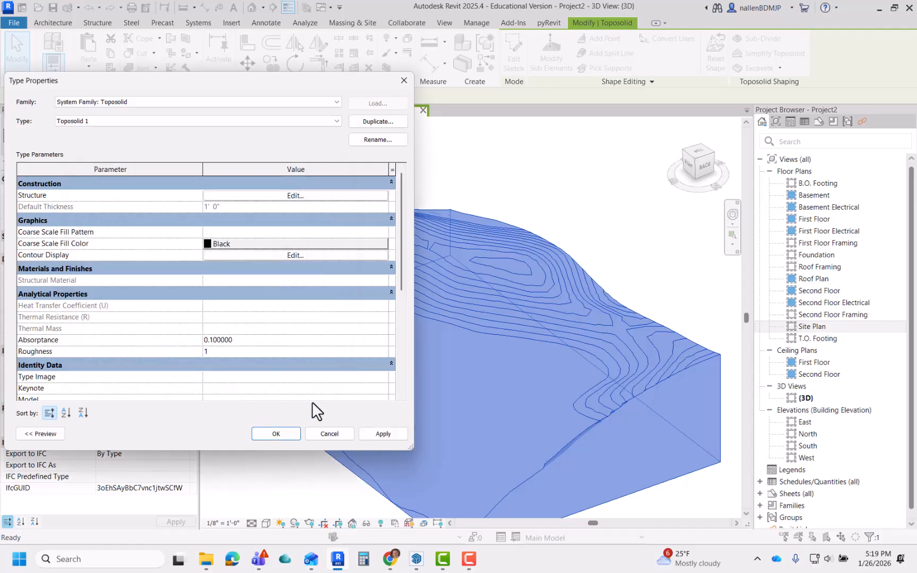
click(381, 434)
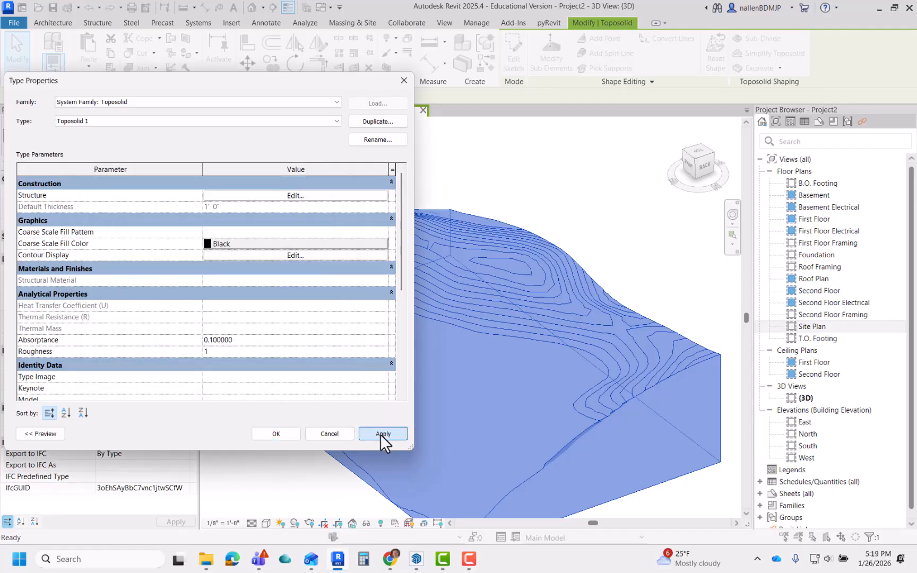
click(297, 439)
Examine the contour coverage across the whole toposolid, especially its lower slopes, up close and from a higher angle
scroll(467, 281, up, 2)
scroll(451, 334, up, 3)
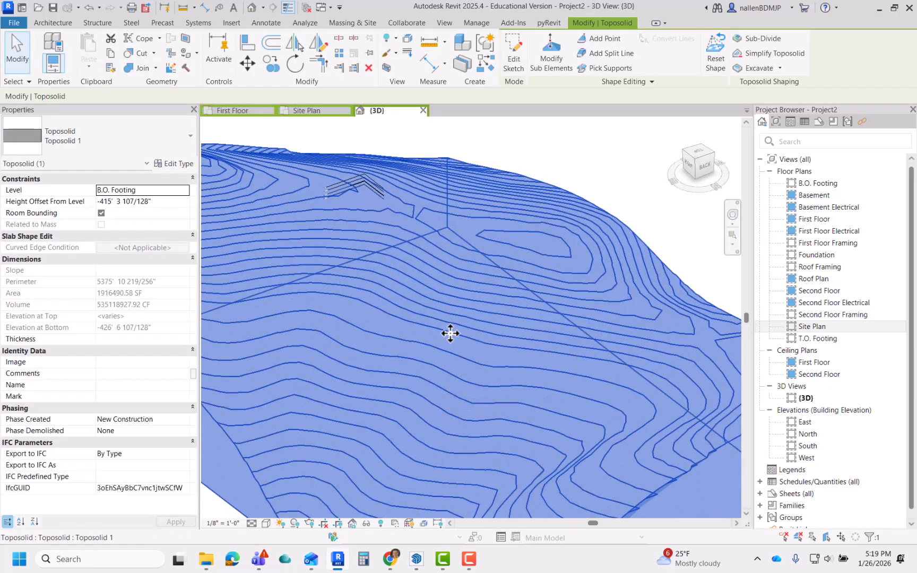
scroll(426, 385, down, 3)
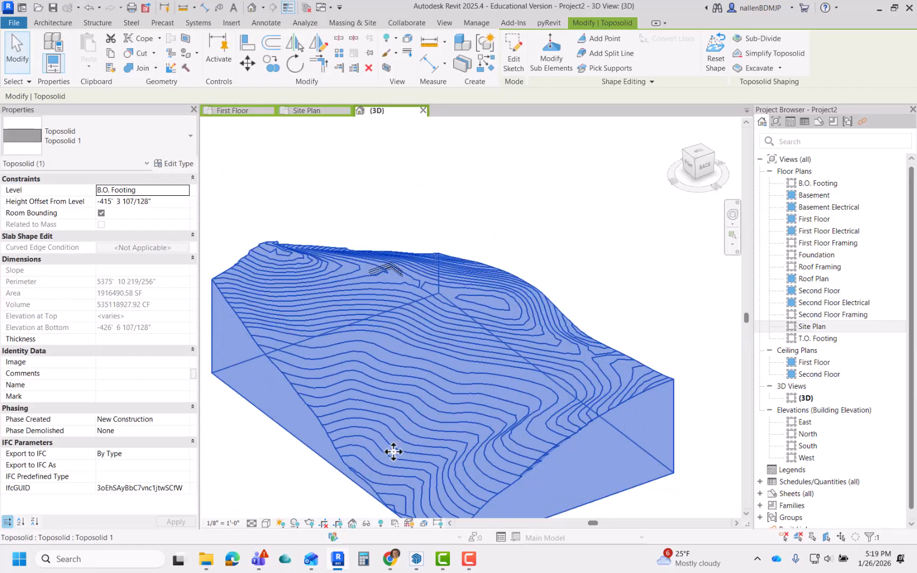
scroll(383, 270, up, 5)
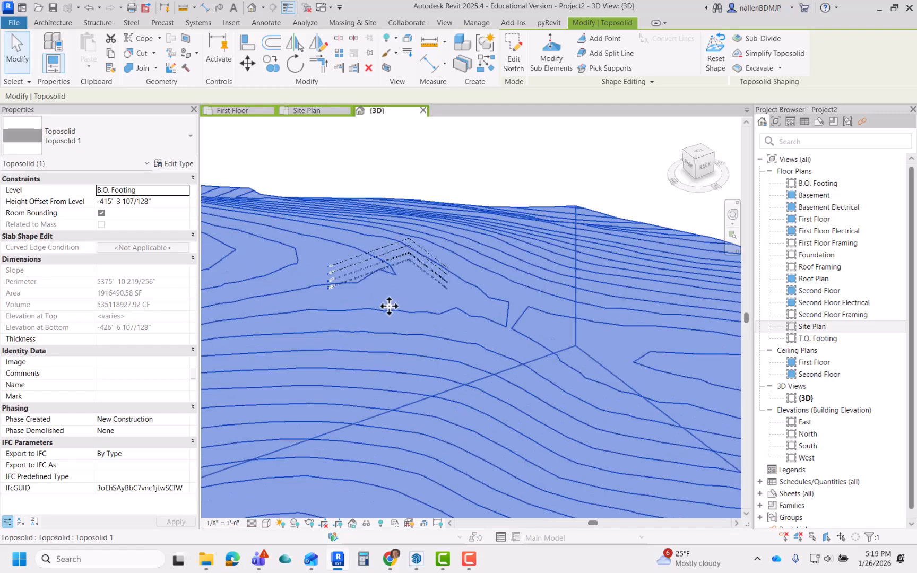
scroll(423, 280, down, 3)
scroll(430, 274, up, 1)
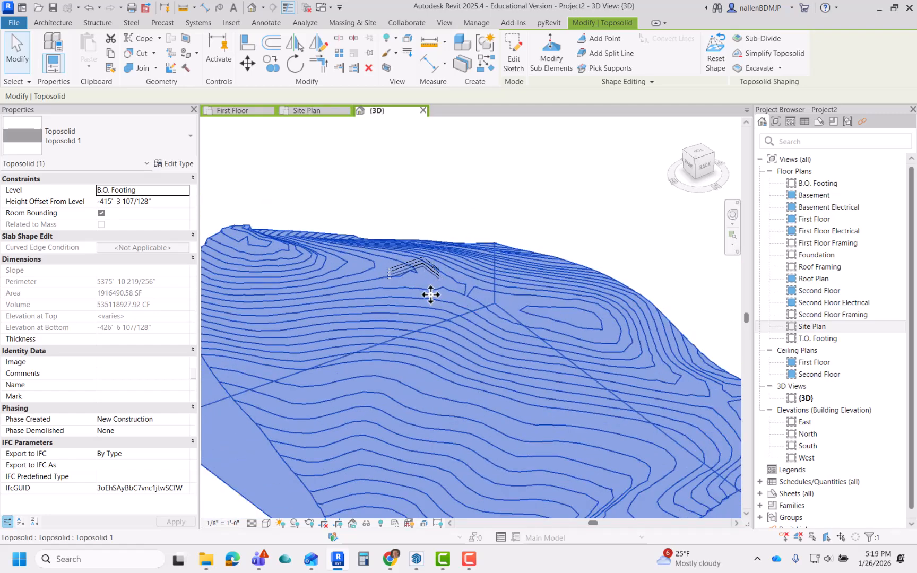
scroll(430, 293, down, 1)
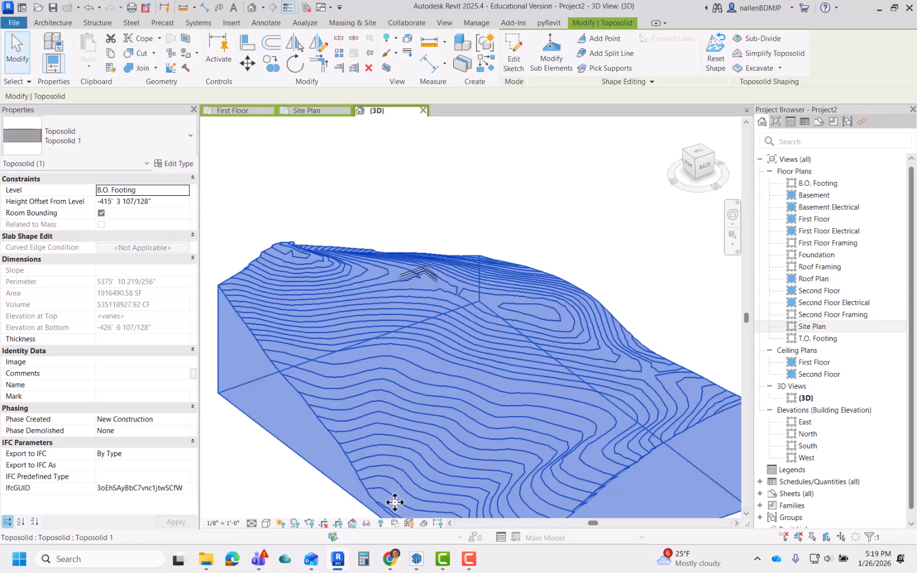
scroll(440, 313, down, 2)
click(523, 237)
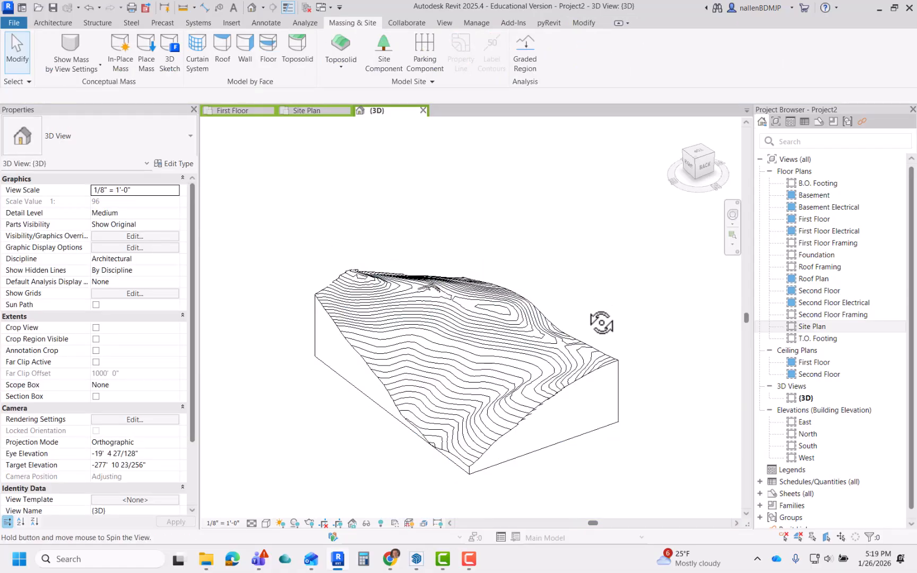
shift+middle_drag(600, 321, 578, 247)
scroll(546, 263, up, 4)
scroll(538, 282, down, 3)
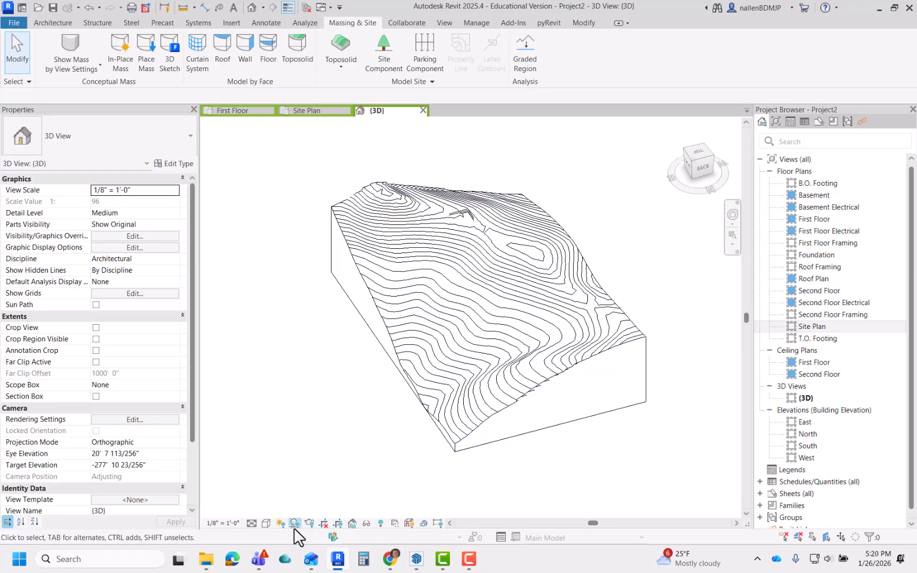
Switch the 3D view's visual style to Consistent Colors and inspect the toposolid from another angle
click(267, 524)
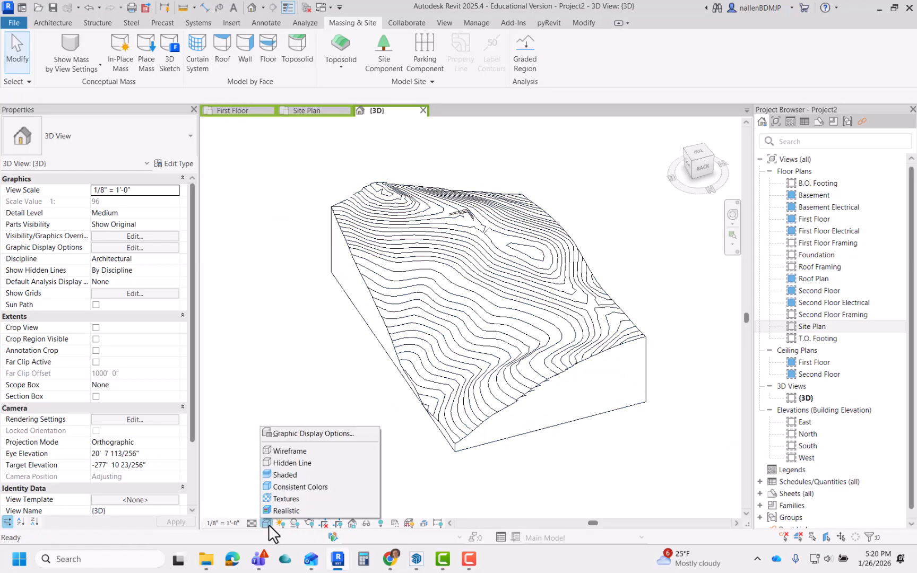
click(287, 486)
shift+middle_drag(610, 420, 667, 434)
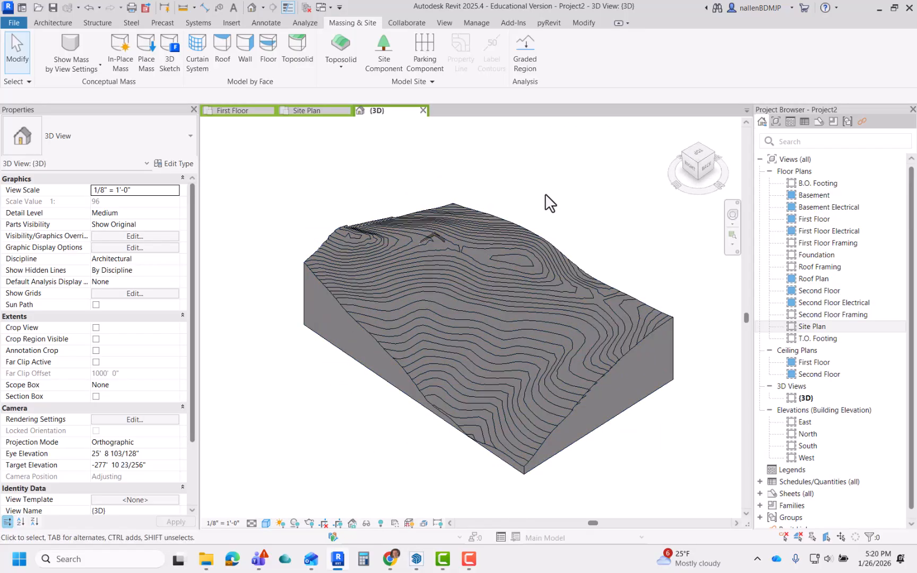
scroll(498, 263, up, 3)
scroll(497, 263, down, 1)
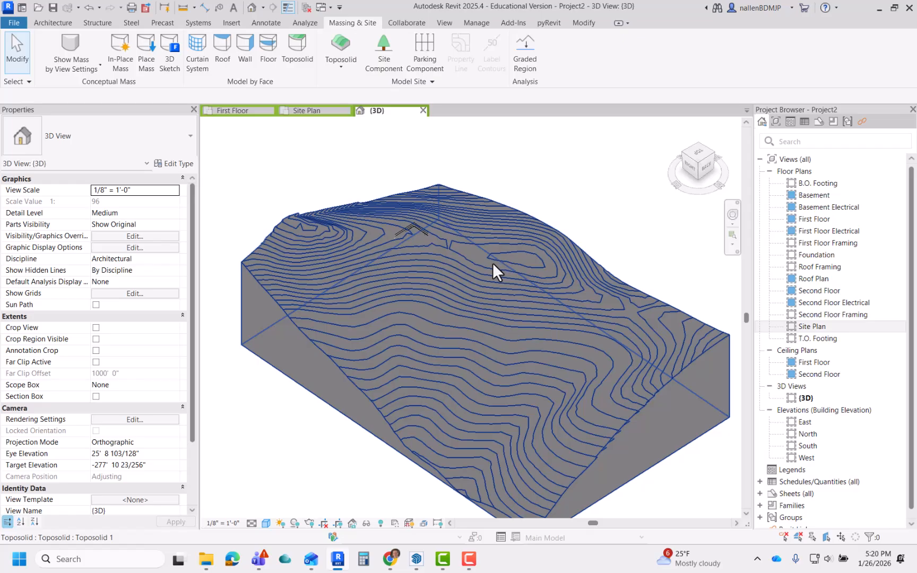
middle_drag(493, 264, 486, 264)
For the structure layer of the Toposolid 1 type, create a new material named Plants
click(454, 255)
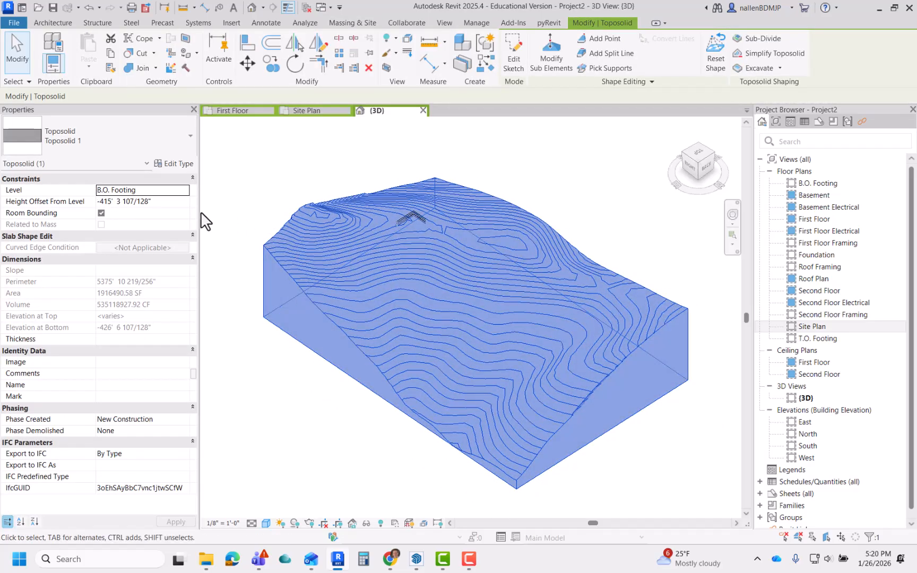
click(174, 163)
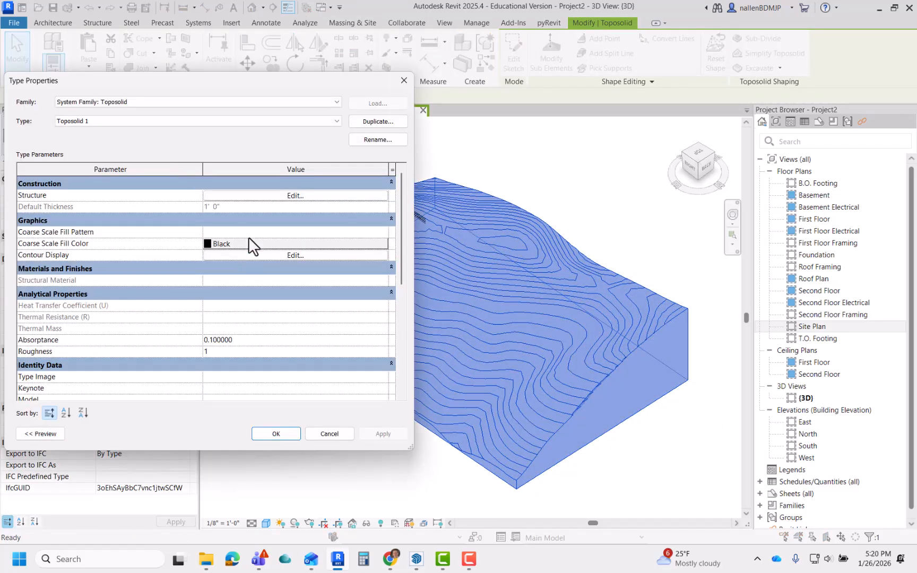
click(260, 196)
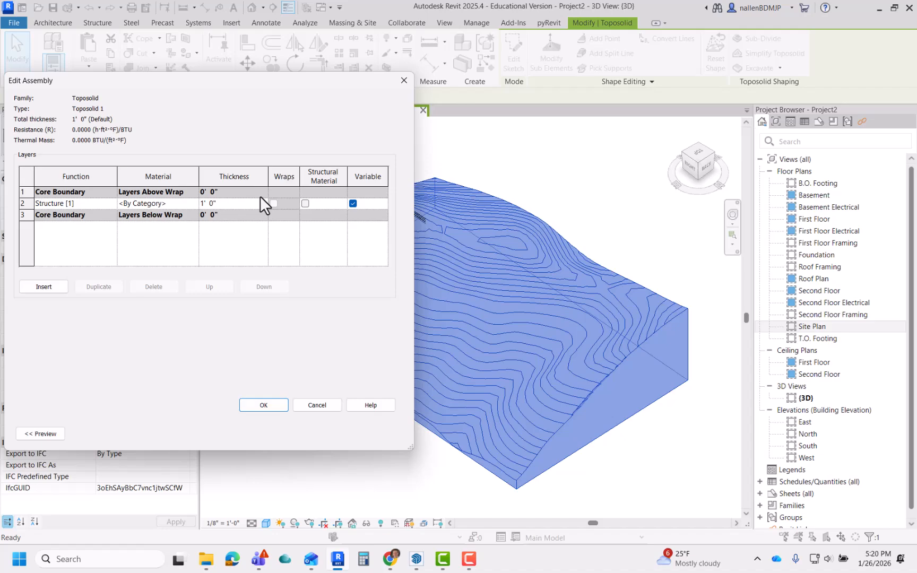
click(195, 205)
click(193, 205)
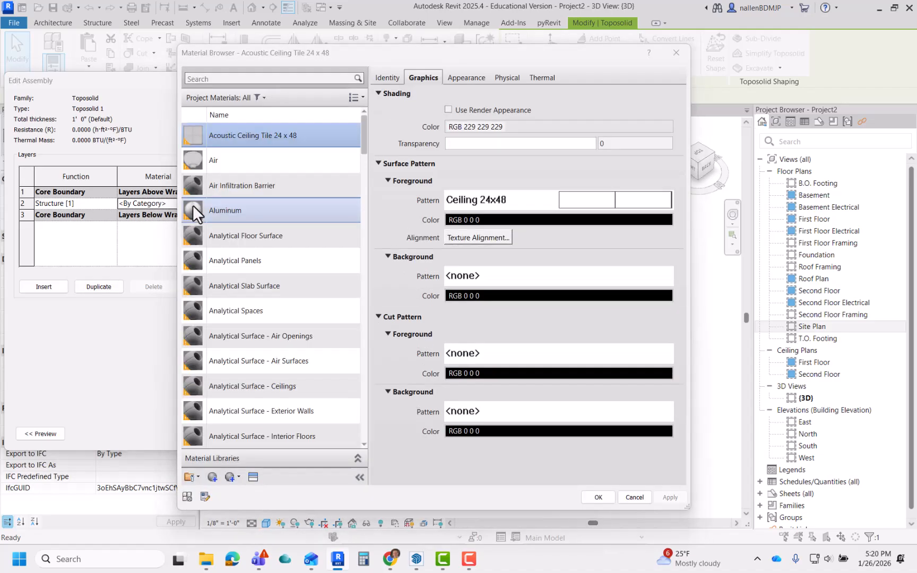
click(217, 477)
click(225, 489)
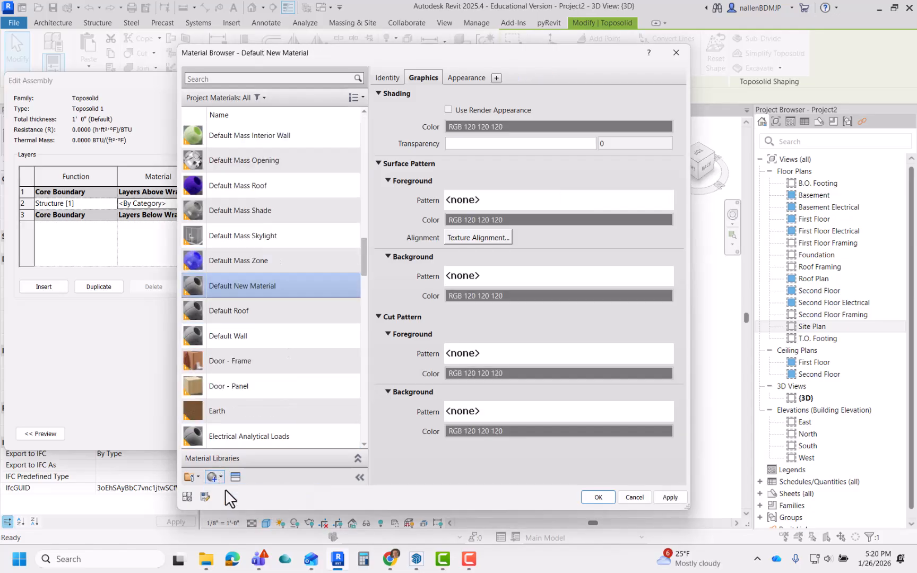
right_click(256, 290)
click(275, 338)
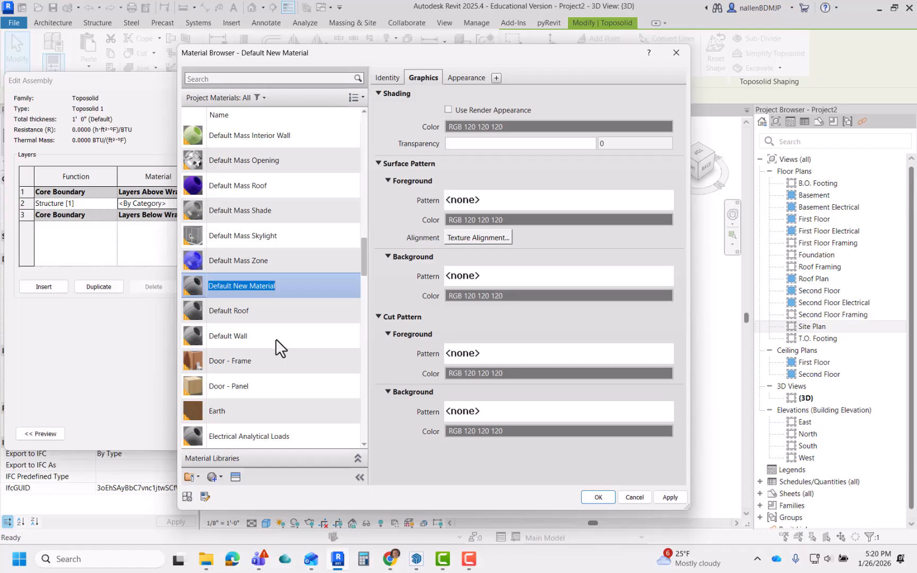
text(Plants)
key(Return)
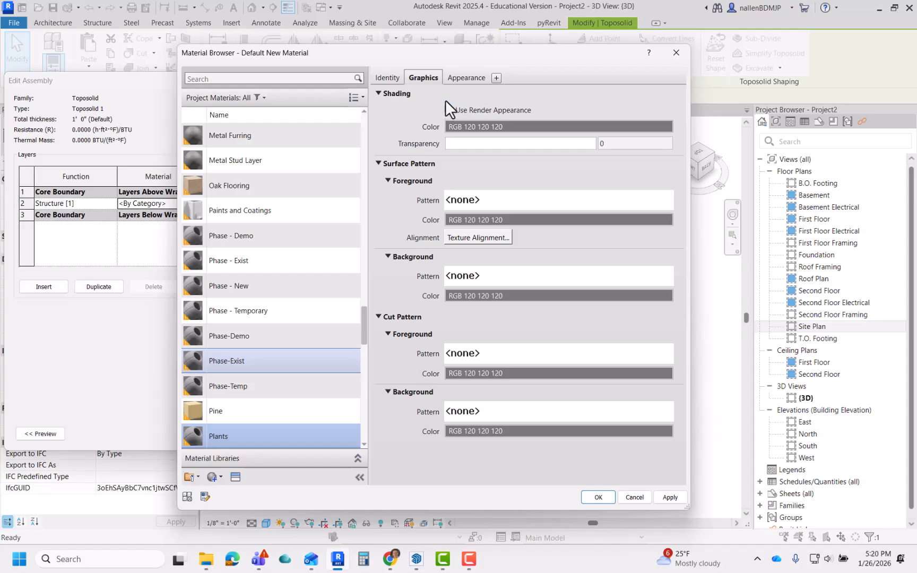
Set the Plants material's shading color to a light green, RGB 145-174-111
click(453, 81)
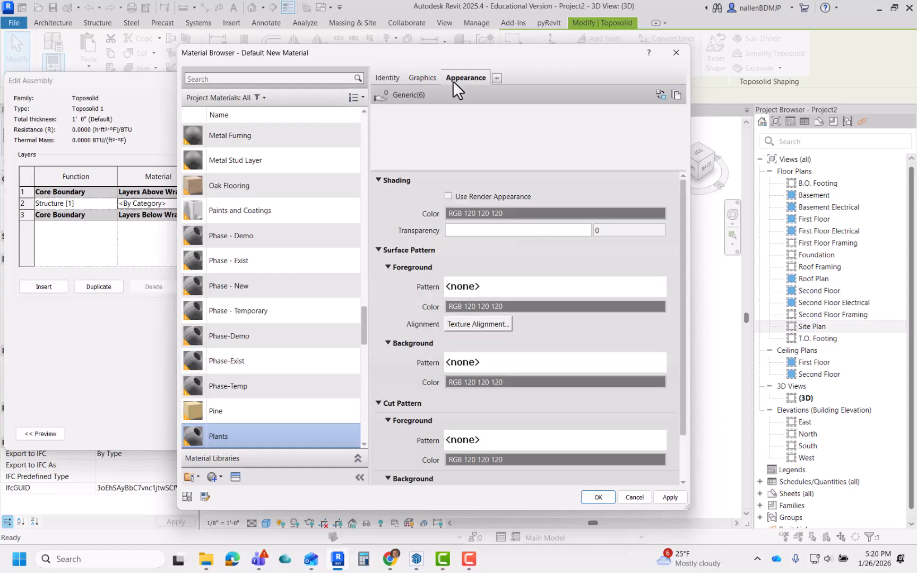
click(417, 81)
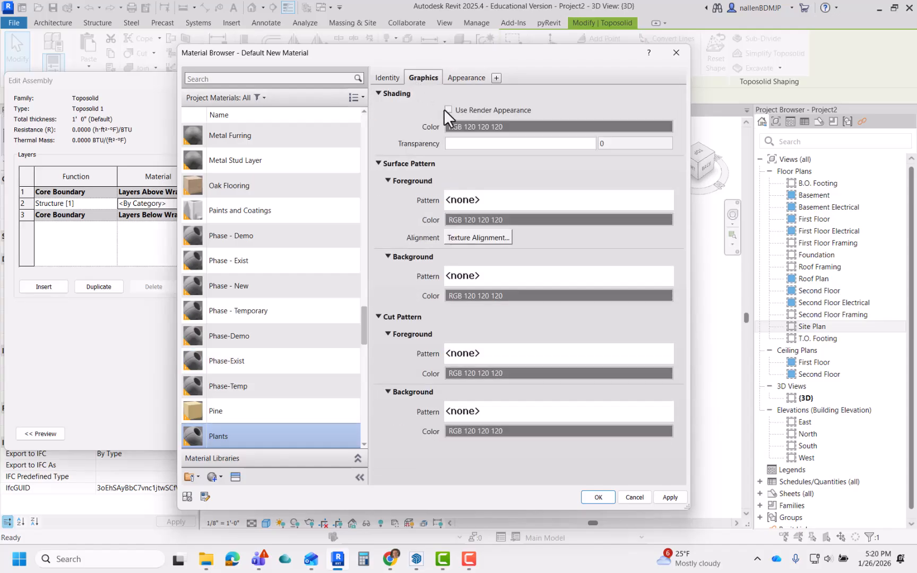
click(466, 127)
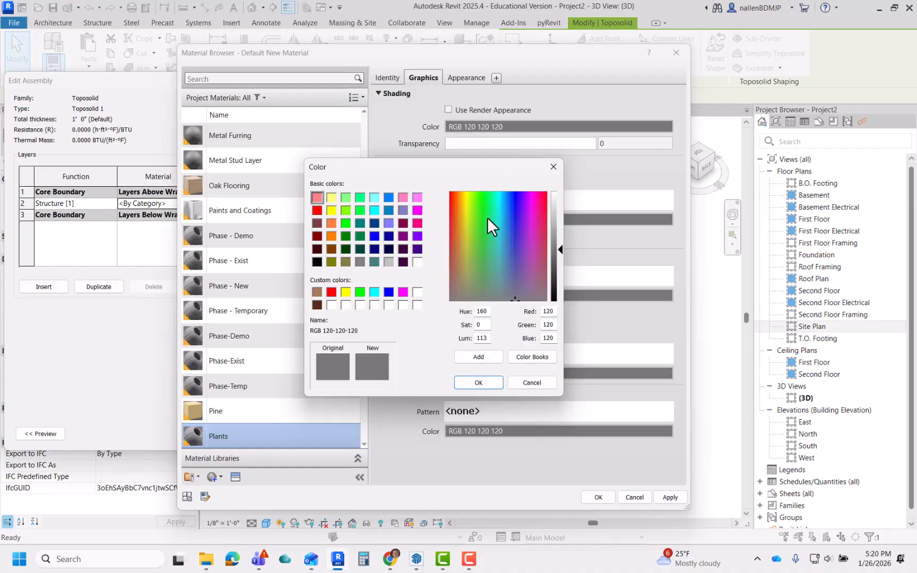
click(475, 271)
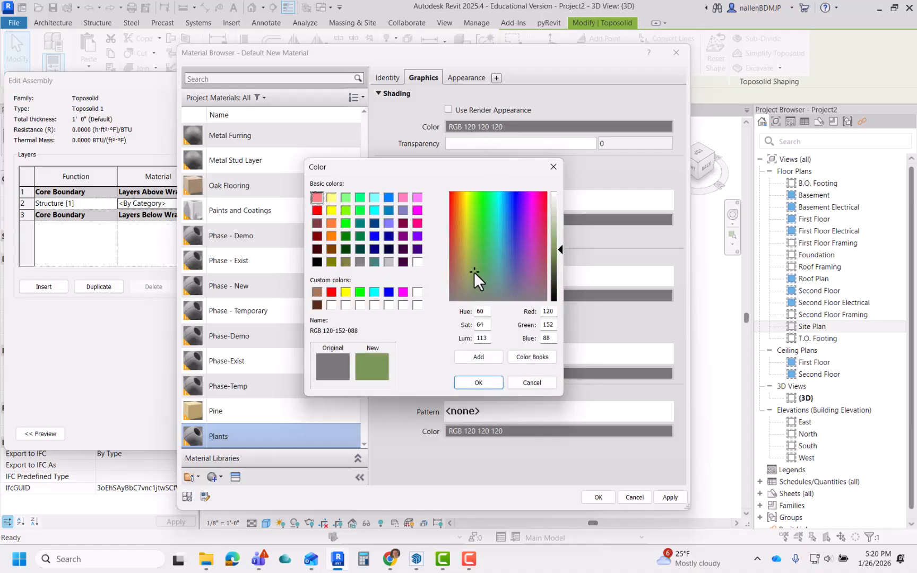
click(479, 205)
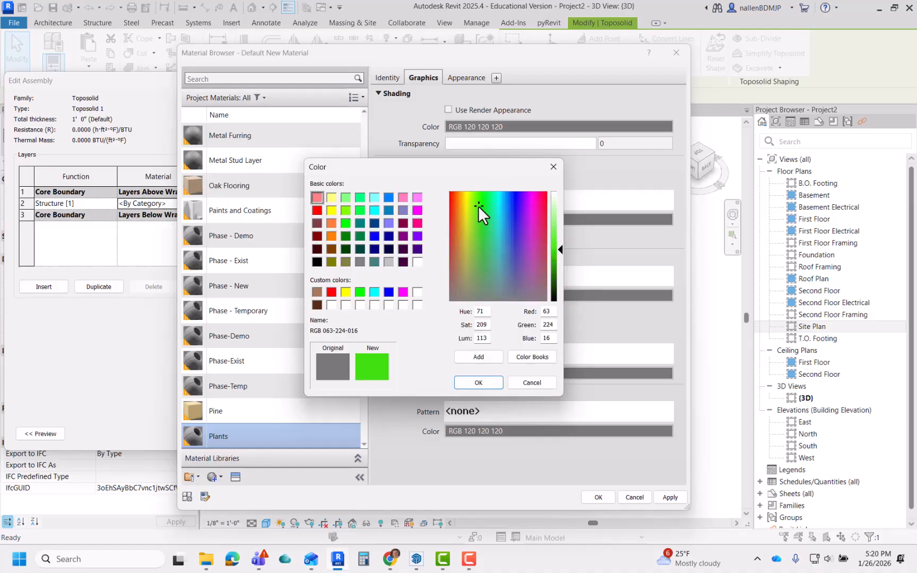
click(475, 271)
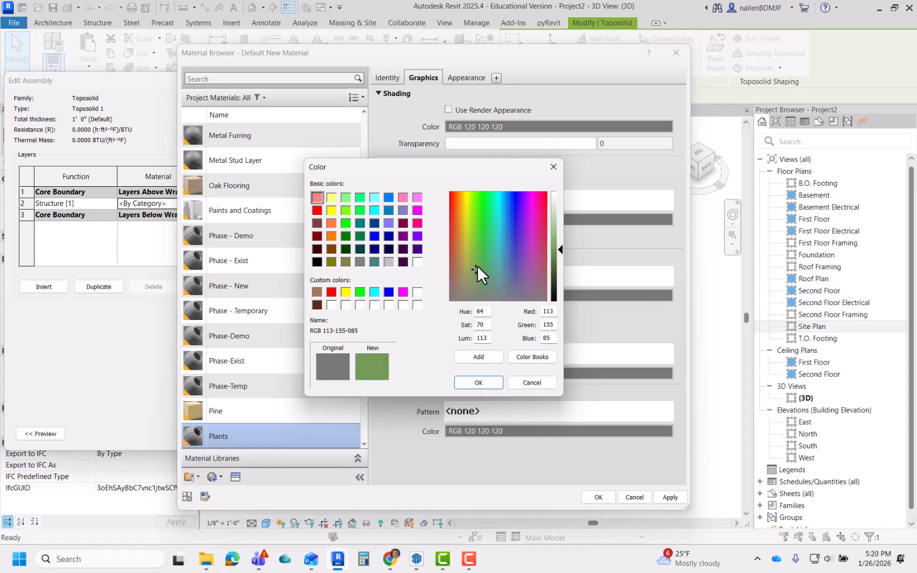
click(493, 267)
click(476, 266)
click(473, 271)
drag(562, 247, 558, 240)
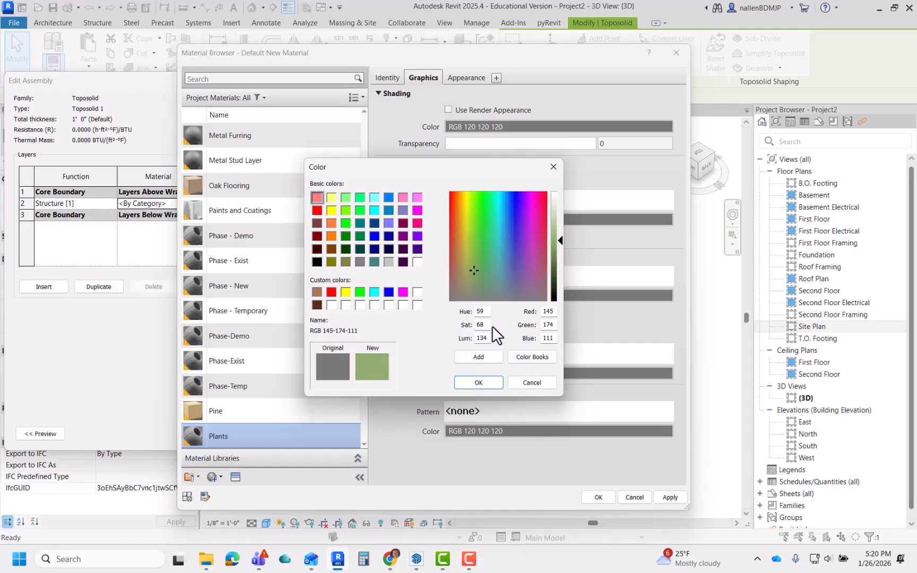
click(478, 383)
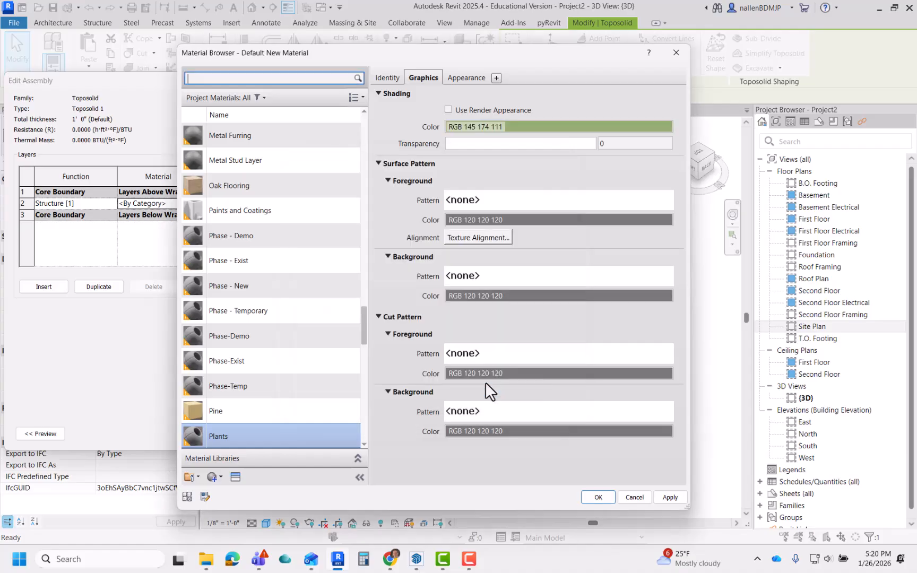
Assign the Plants material to the toposolid's structure layer, accept the type changes and inspect the terrain from another angle
click(598, 498)
click(267, 407)
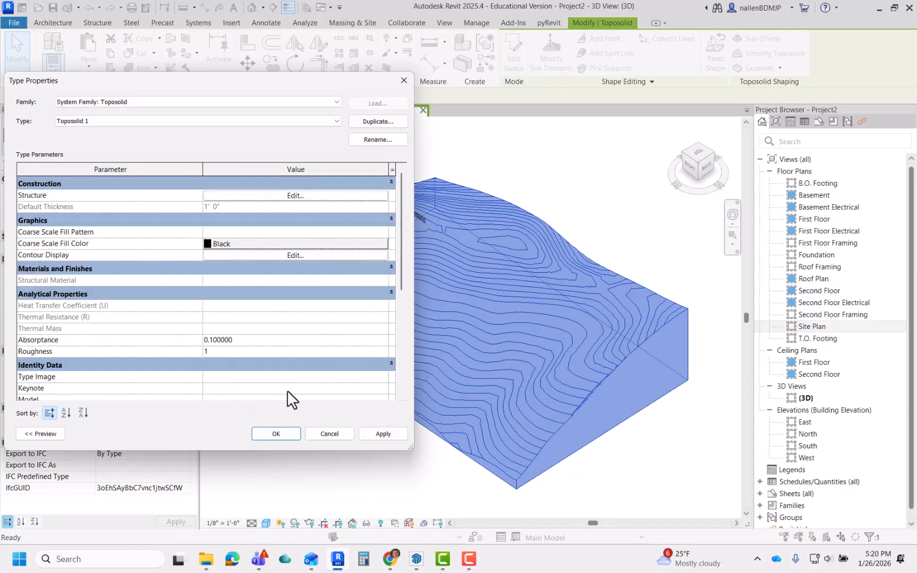
click(274, 434)
key(Escape)
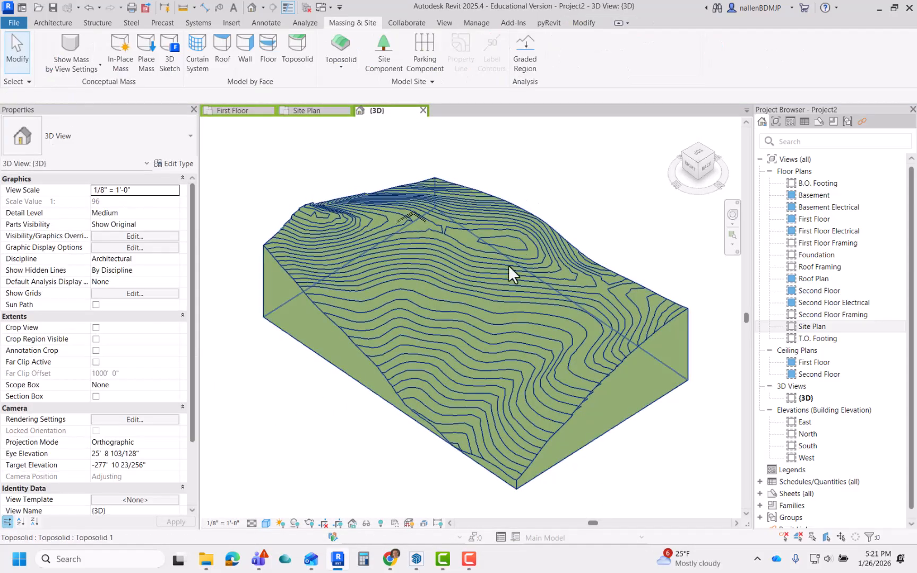
scroll(523, 330, down, 2)
shift+middle_drag(533, 365, 499, 333)
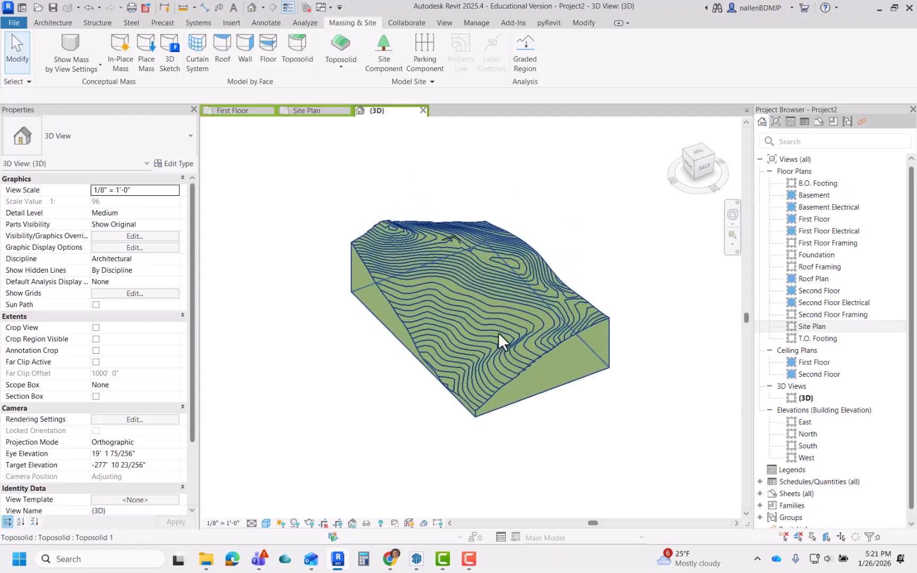
scroll(505, 303, up, 3)
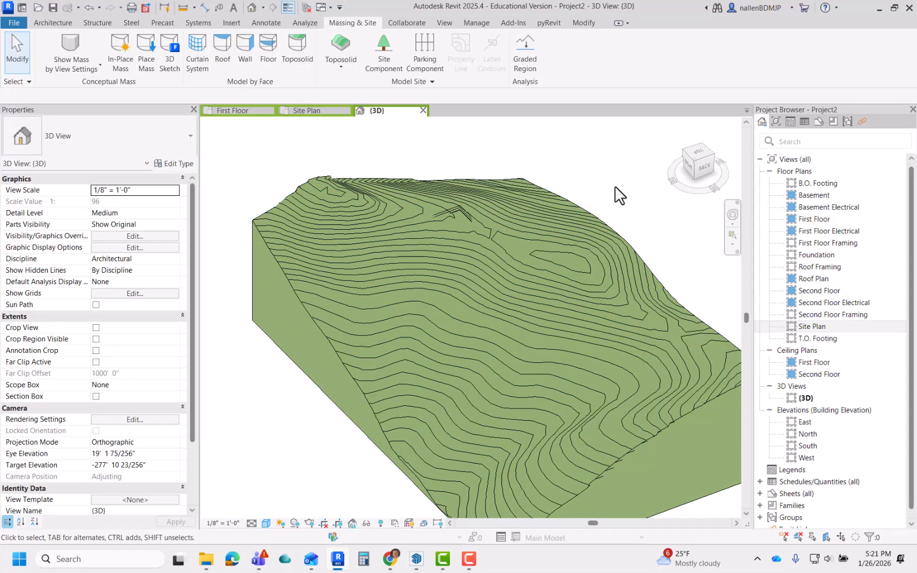
Inspect the toposolid from another 3D angle and examine the First Floor plan around the elevation markers
click(567, 251)
shift+middle_drag(621, 342, 536, 277)
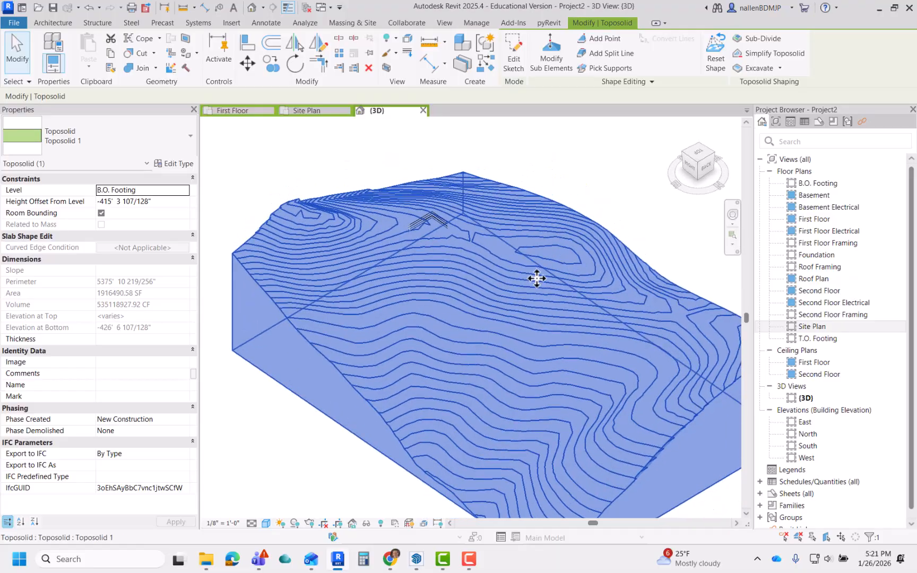
click(579, 176)
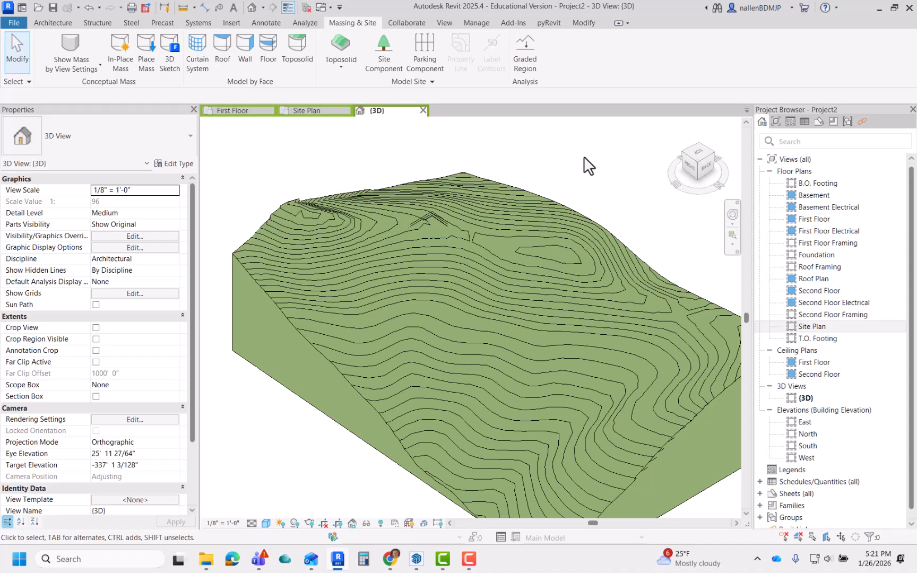
double_click(807, 221)
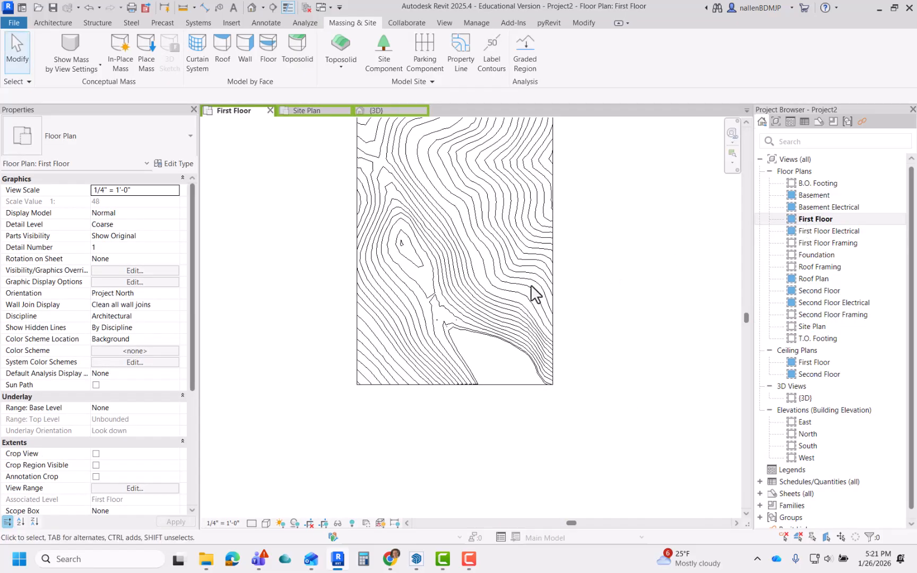
middle_drag(521, 343, 558, 366)
scroll(489, 385, up, 10)
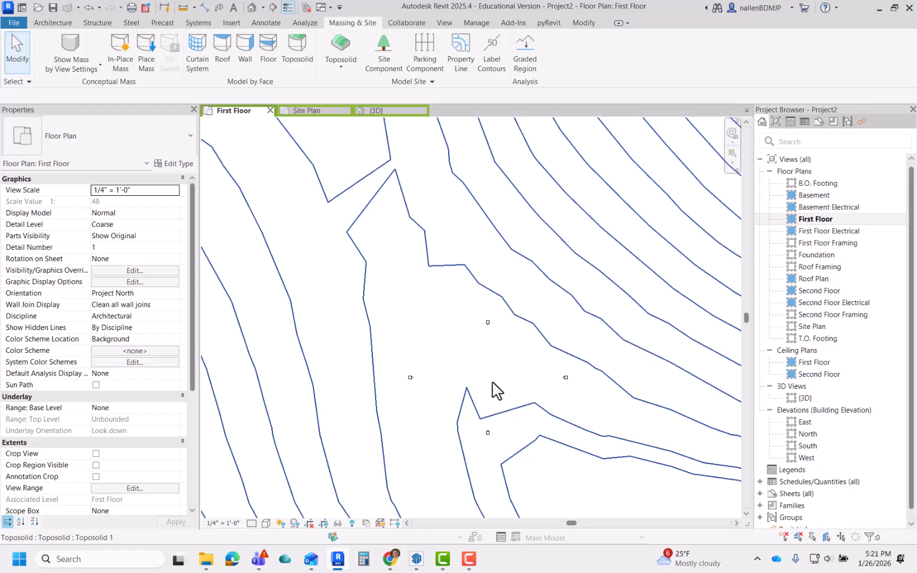
middle_drag(488, 376, 472, 326)
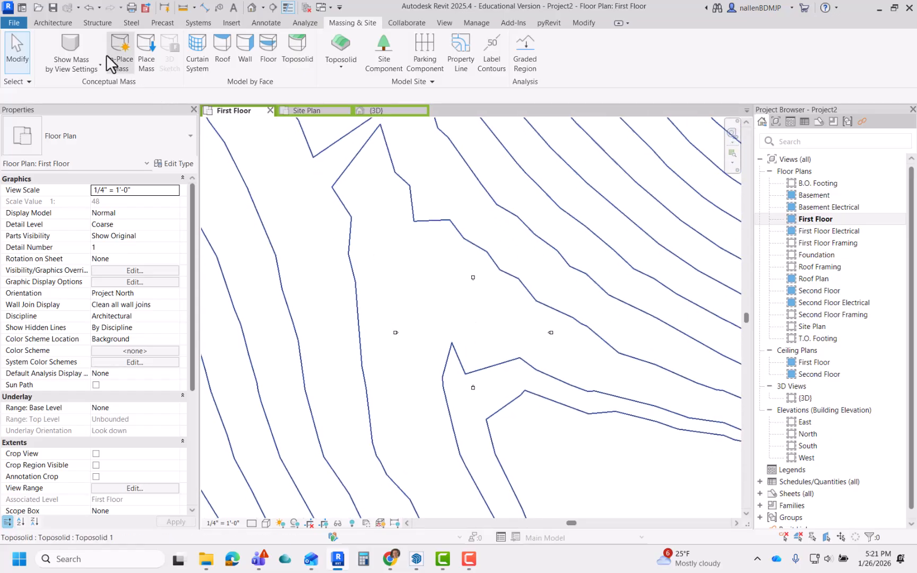
scroll(497, 344, down, 5)
Try shifting the toposolid relative to the elevation markers in the First Floor plan and undo the last move
click(507, 314)
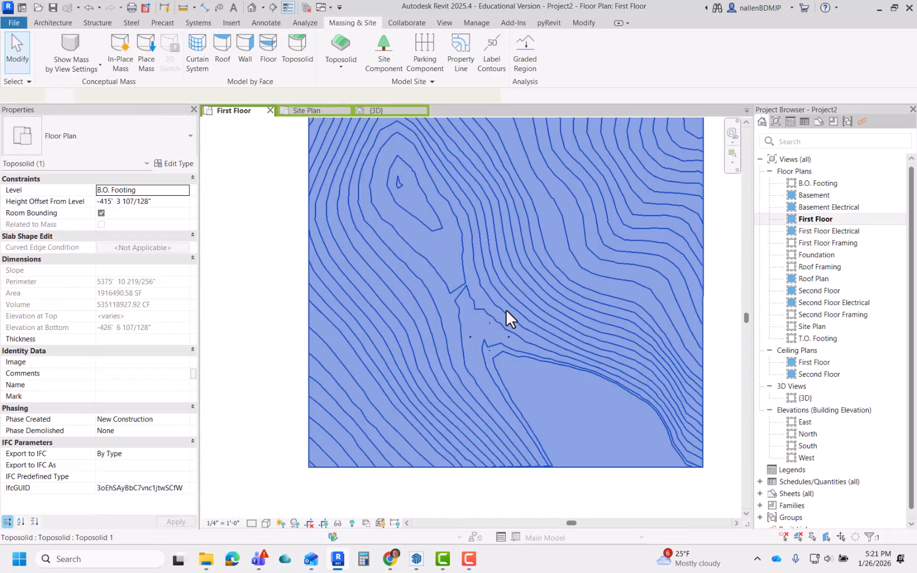
key(Up)
key(Up)
key(Up)
key(Up)
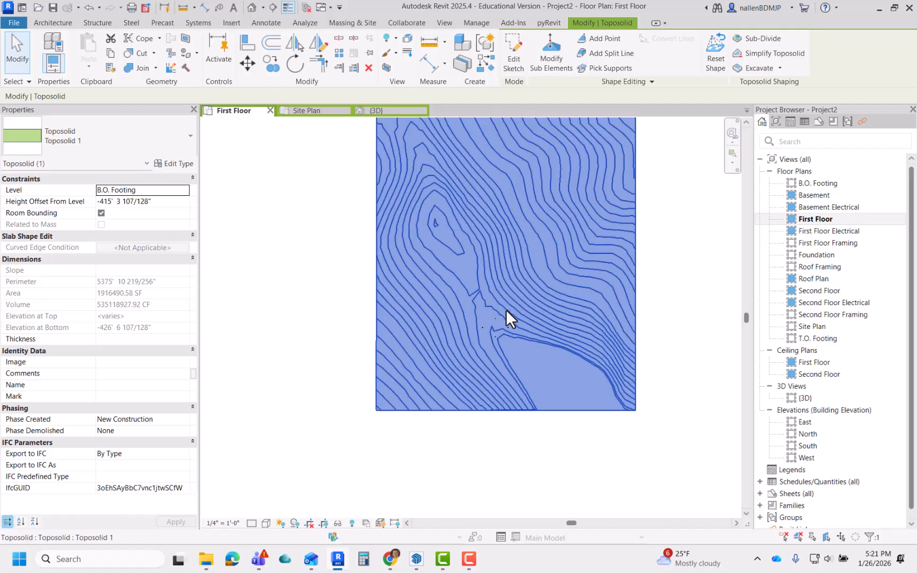
key(Down)
key(Down)
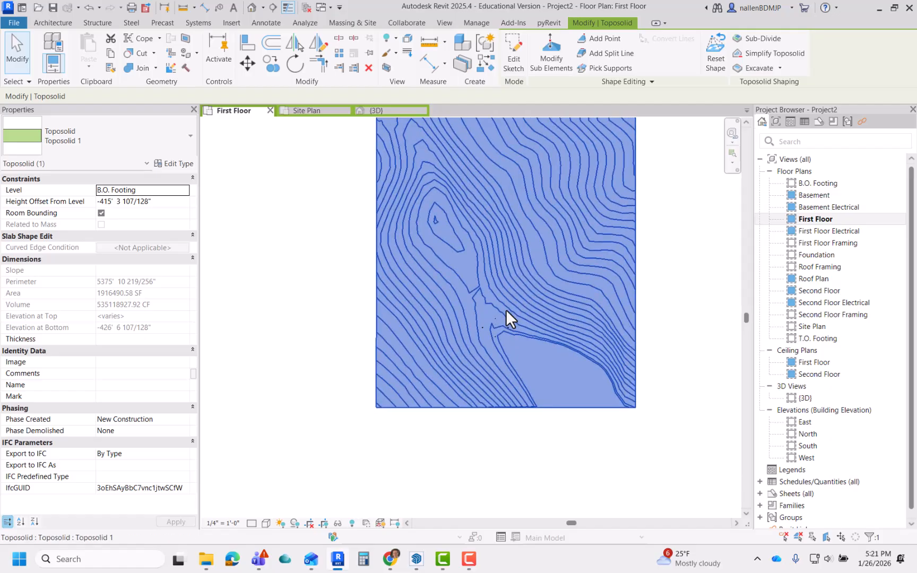
drag(515, 302, 473, 305)
key(ctrl+z)
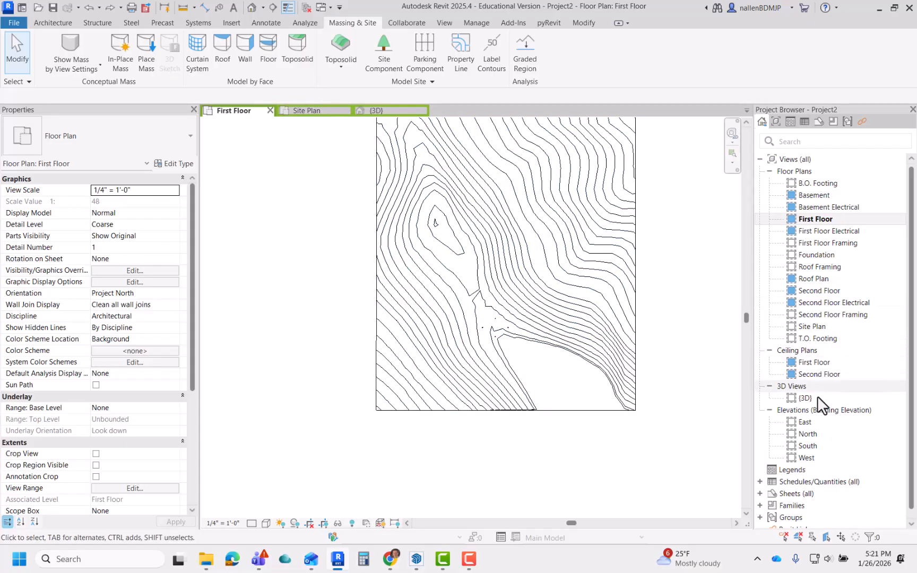
Examine the South elevation to compare the terrain's height with the building levels
click(808, 449)
double_click(808, 449)
scroll(466, 241, up, 5)
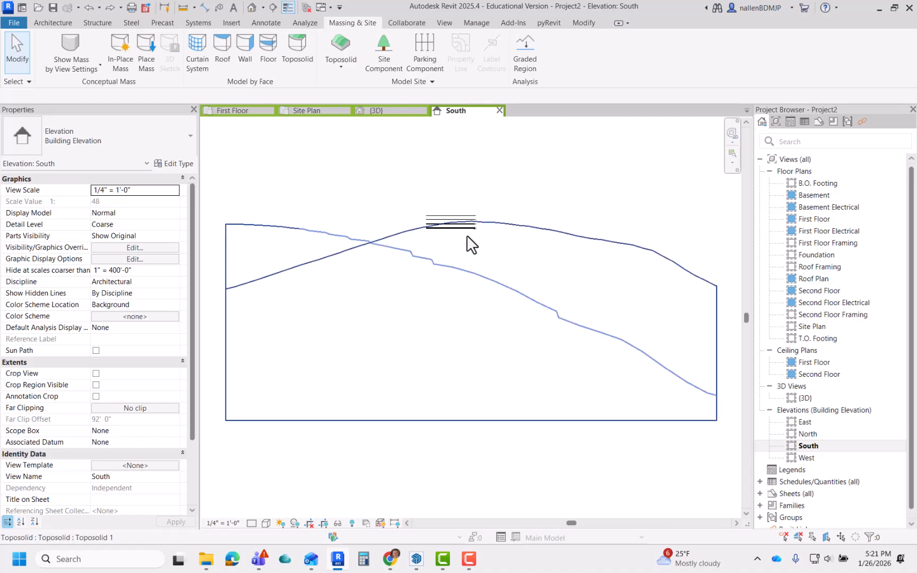
scroll(446, 188, down, 6)
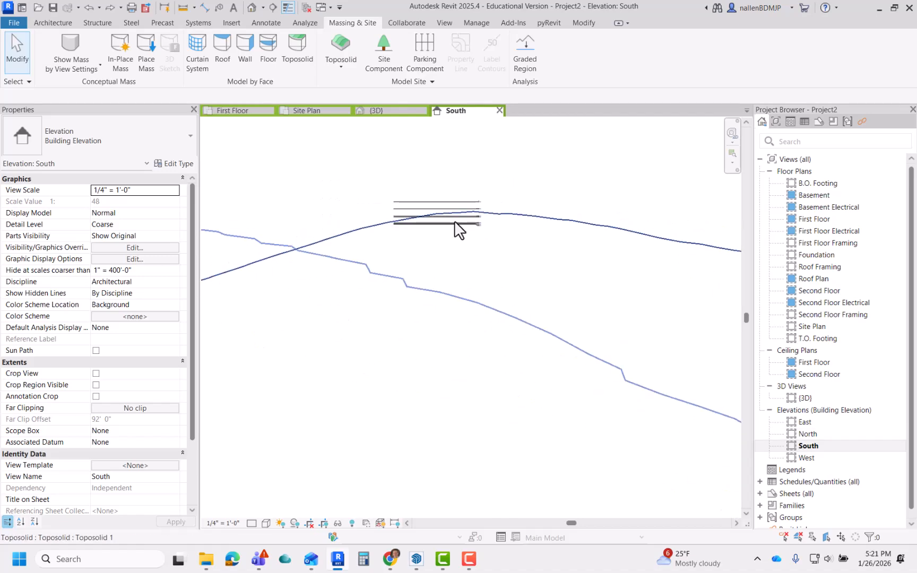
click(476, 307)
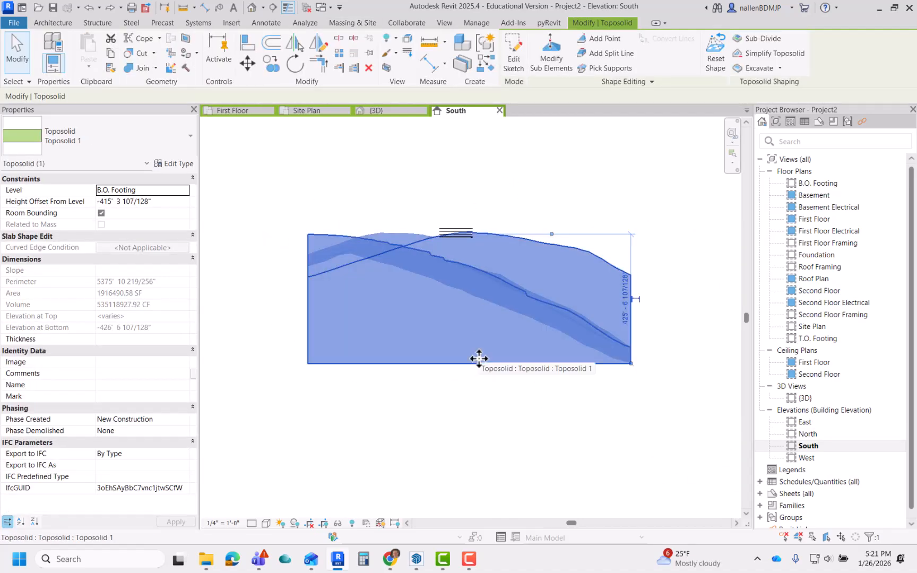
click(529, 208)
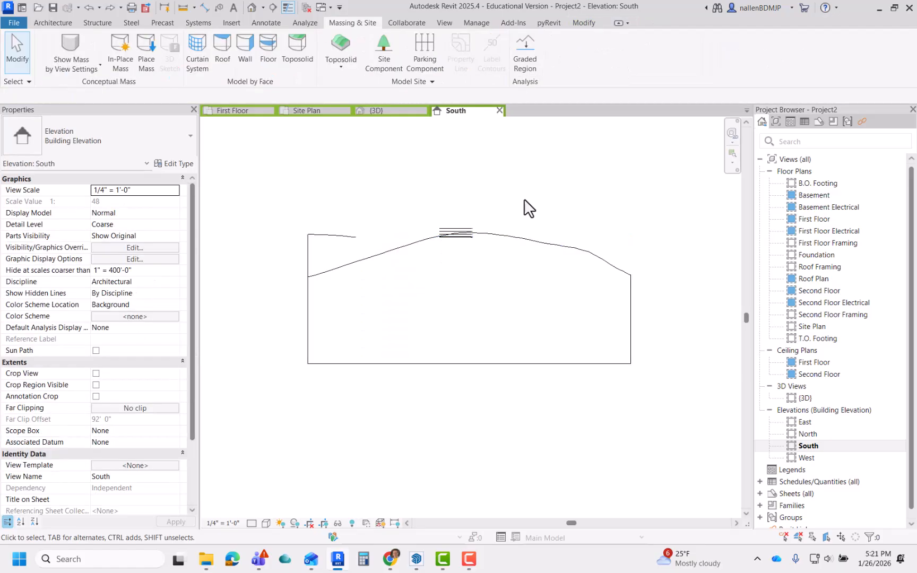
In the First Floor plan, draw a horizontal building section through the toposolid, passing between the elevation markers
double_click(818, 219)
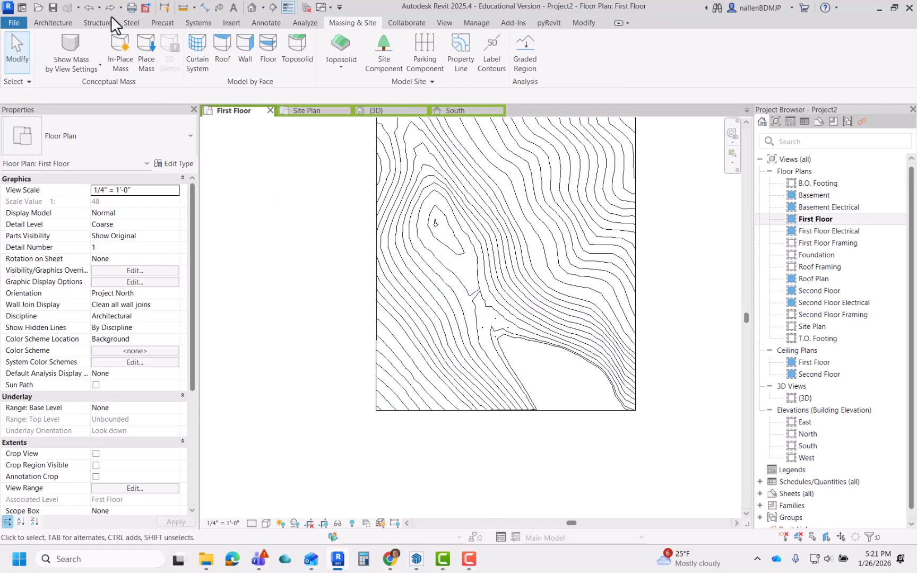
click(60, 25)
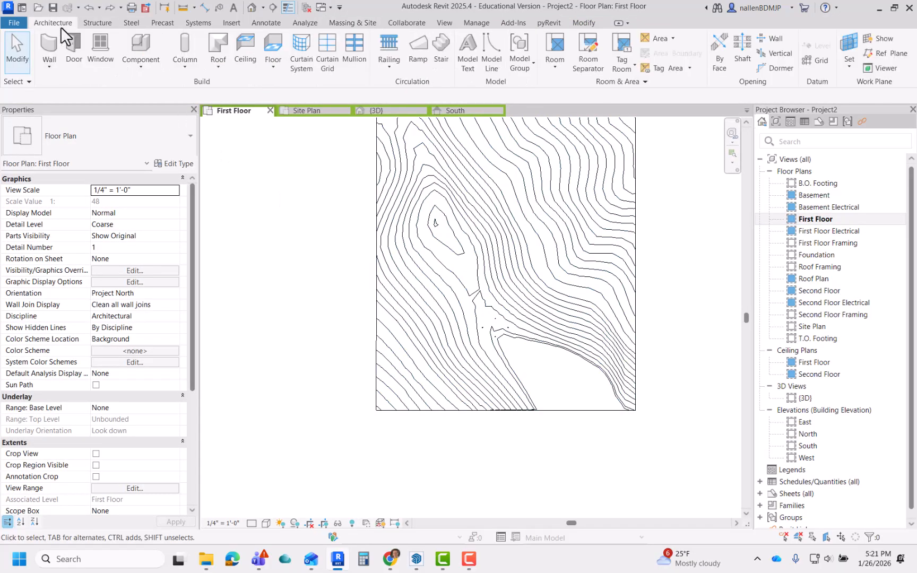
click(273, 8)
scroll(448, 368, up, 2)
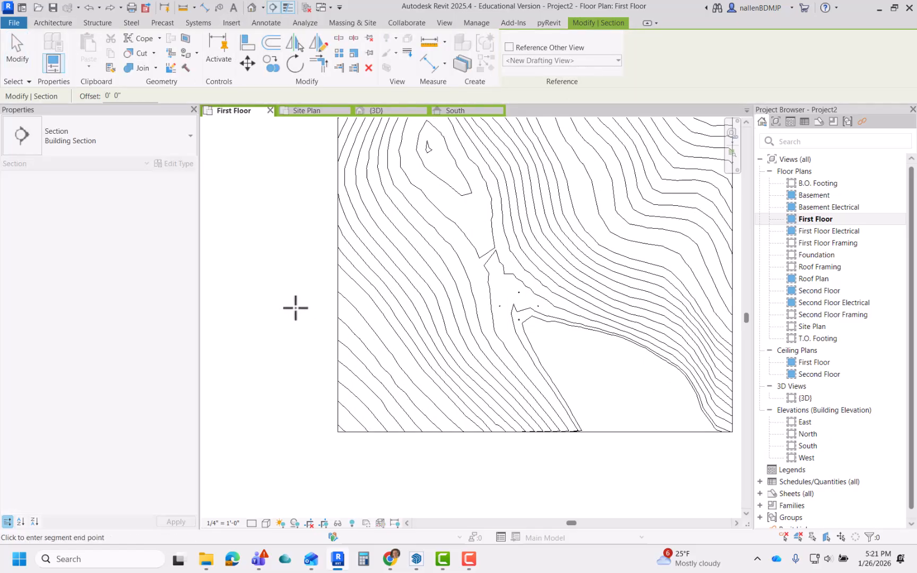
click(622, 304)
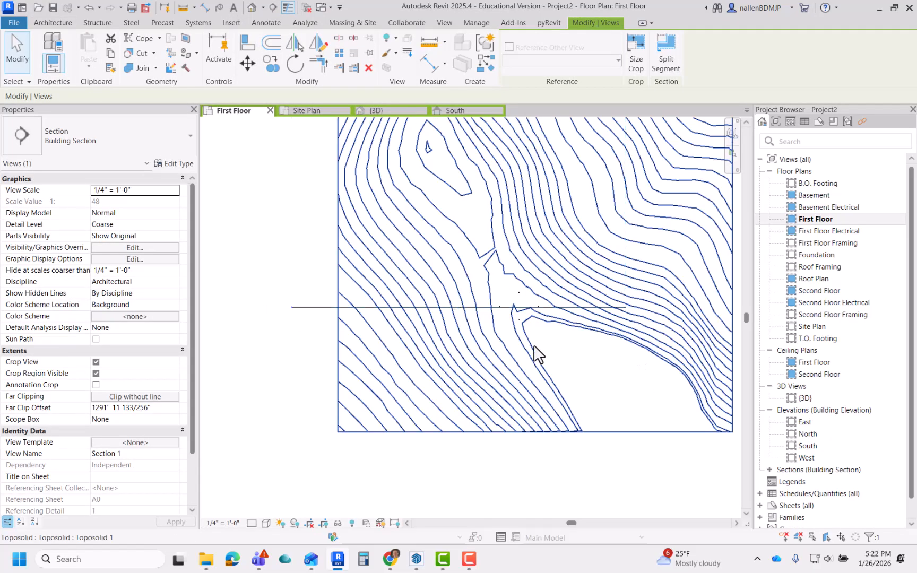
key(Escape)
key(Escape)
Reduce the section's far clip depth in plan to about 113 feet
scroll(348, 348, down, 2)
click(414, 339)
scroll(406, 375, down, 3)
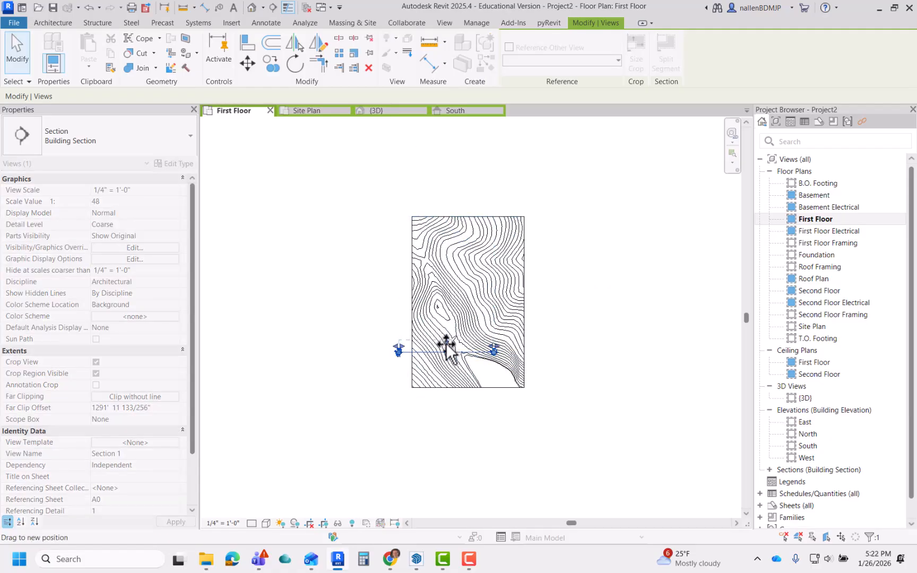
key(Escape)
scroll(439, 359, up, 3)
scroll(357, 359, up, 5)
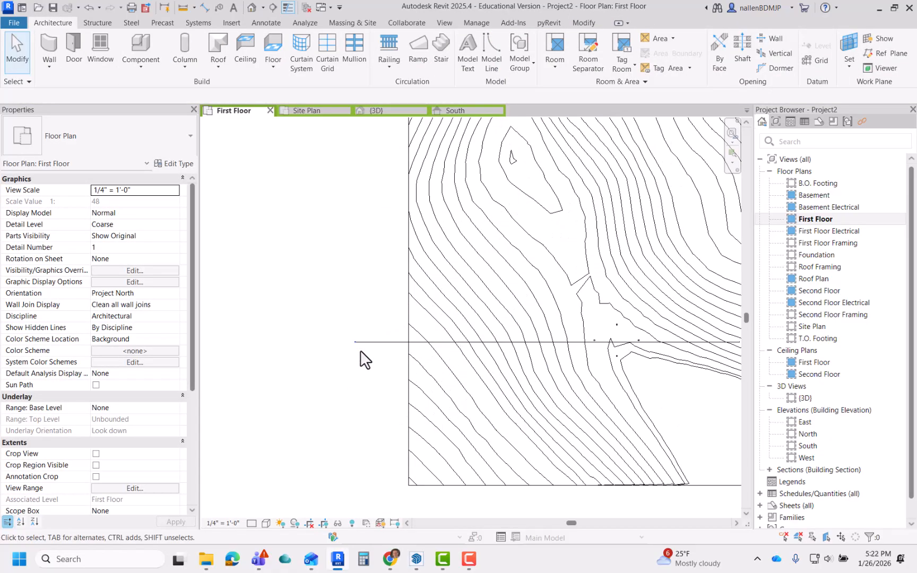
Open the section view to examine where the terrain surface meets the building levels, and check the toposolid in 3D
double_click(332, 308)
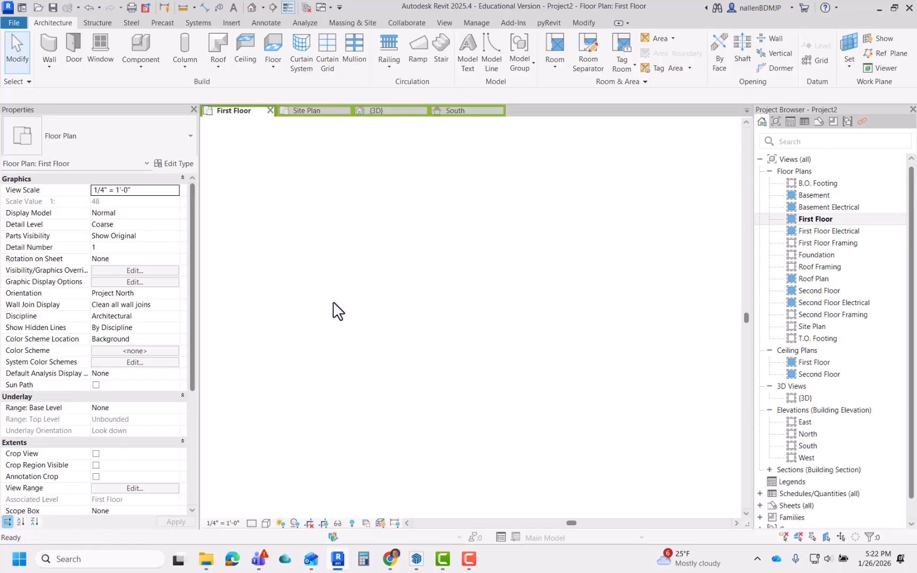
scroll(480, 277, up, 4)
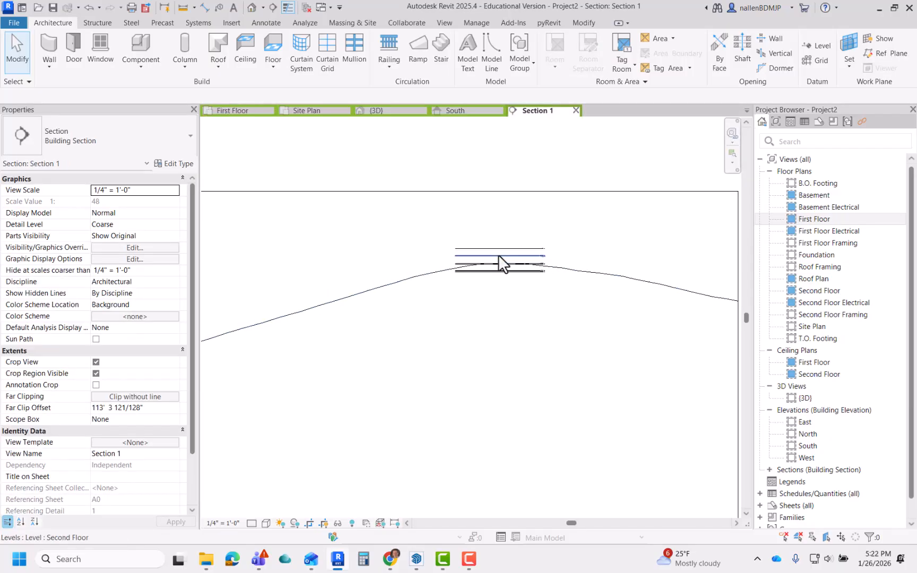
click(521, 310)
key(Escape)
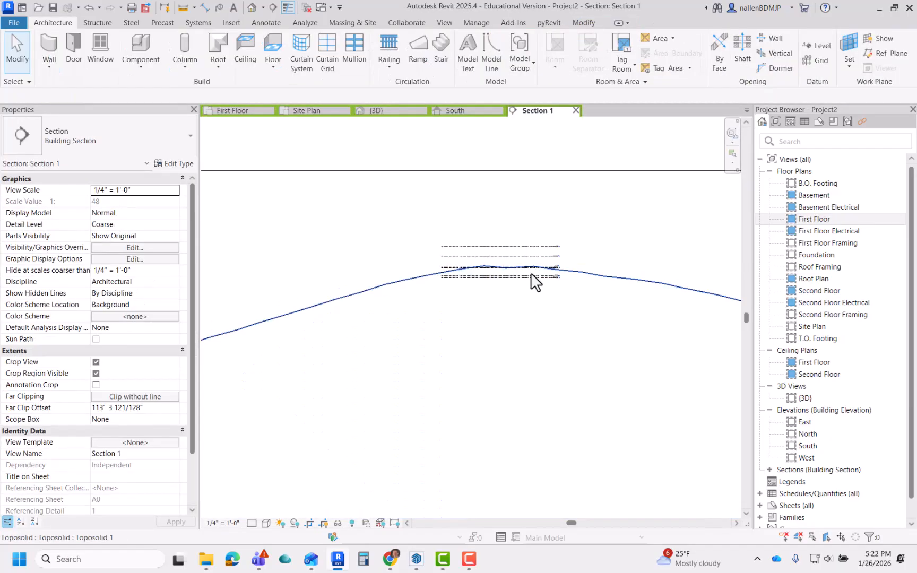
scroll(536, 272, up, 5)
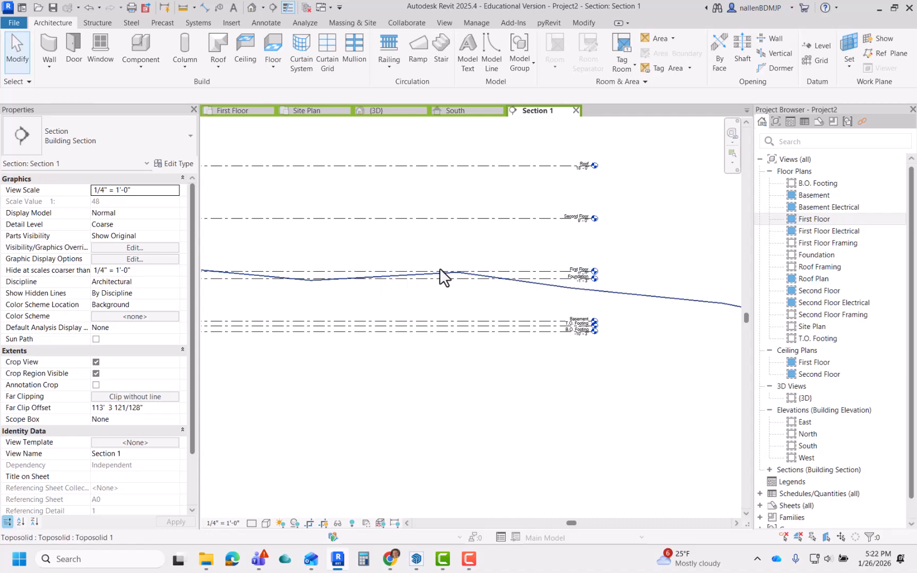
scroll(641, 290, up, 5)
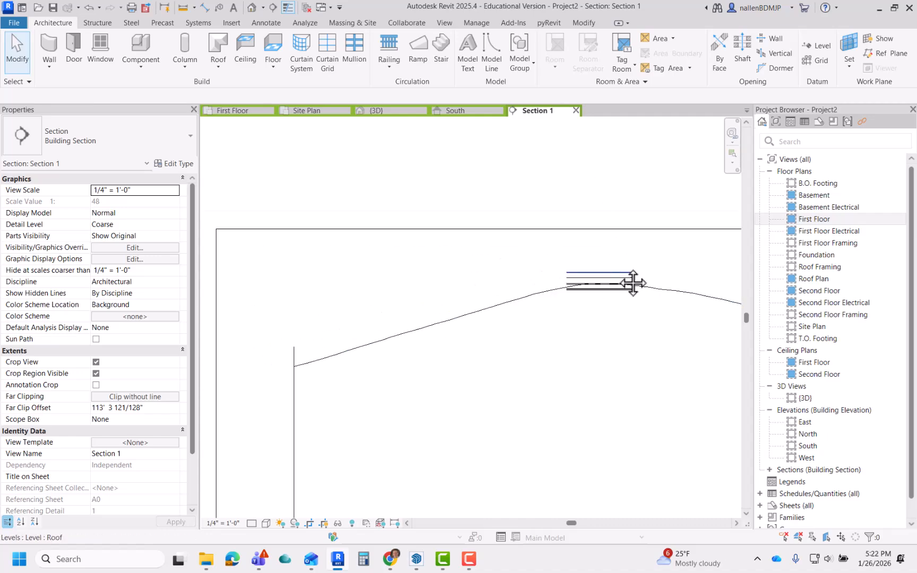
scroll(633, 283, down, 5)
click(252, 8)
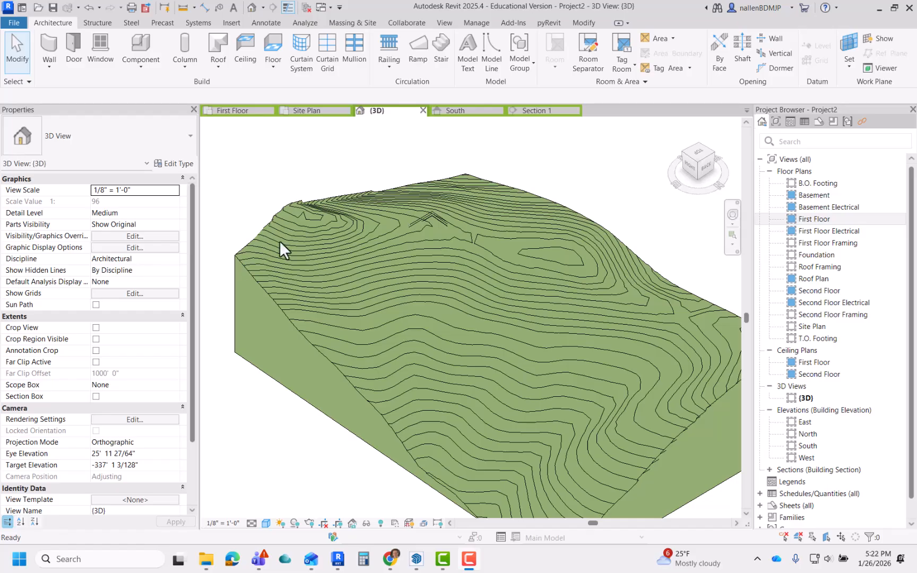
scroll(413, 262, up, 2)
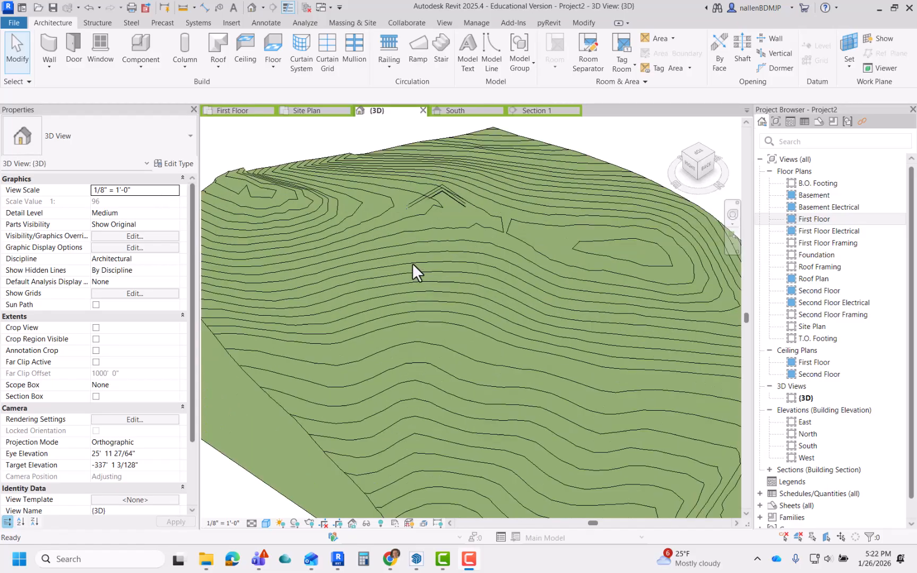
Delete the building section from the First Floor plan and accept the removal of its view
double_click(815, 219)
scroll(409, 293, down, 5)
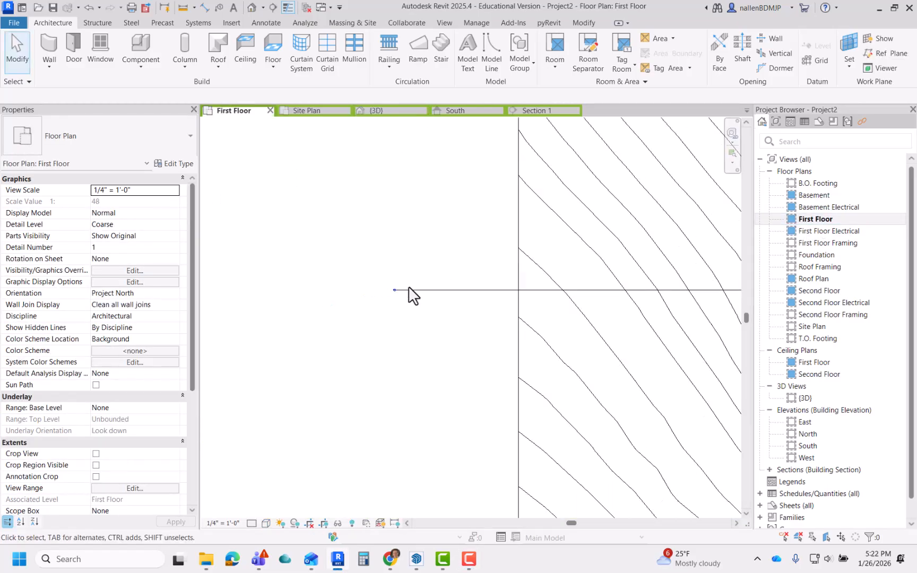
scroll(488, 295, up, 3)
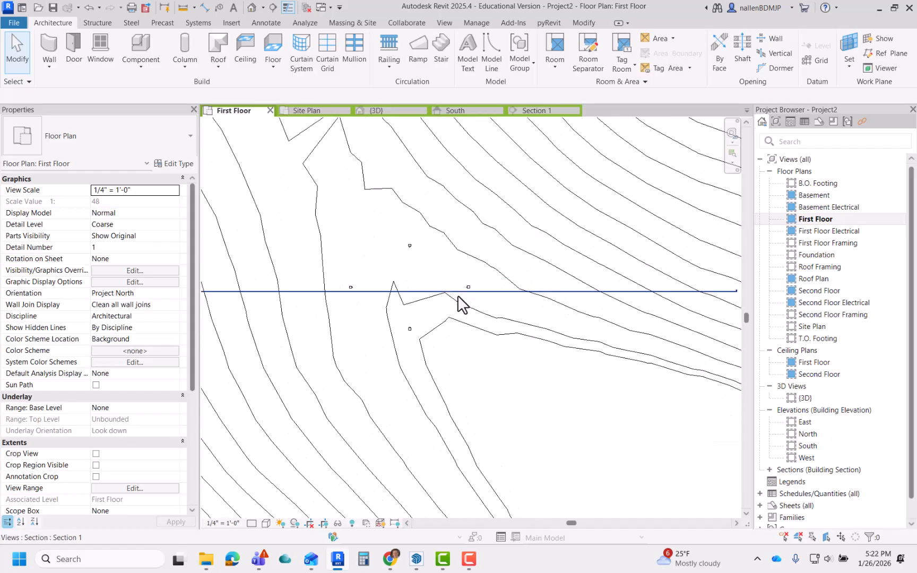
click(458, 292)
key(Delete)
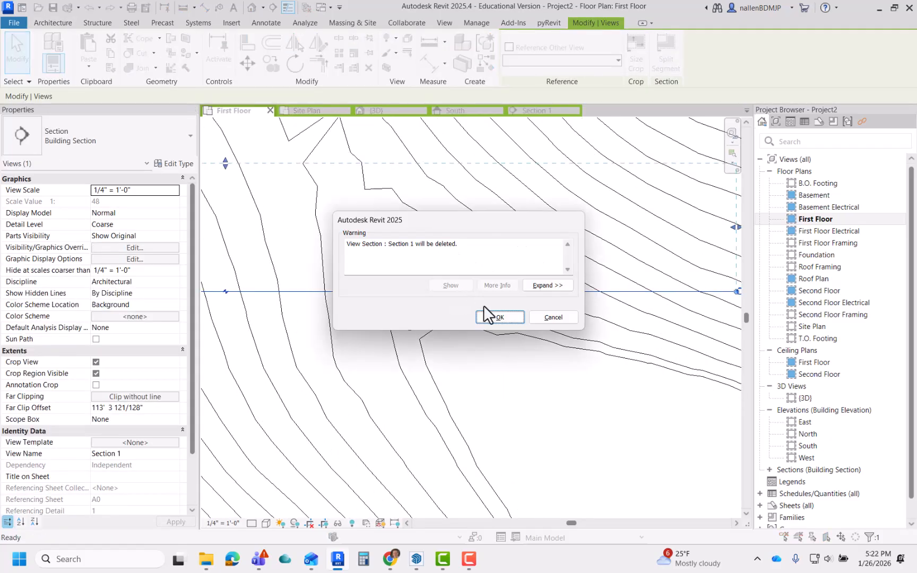
click(484, 311)
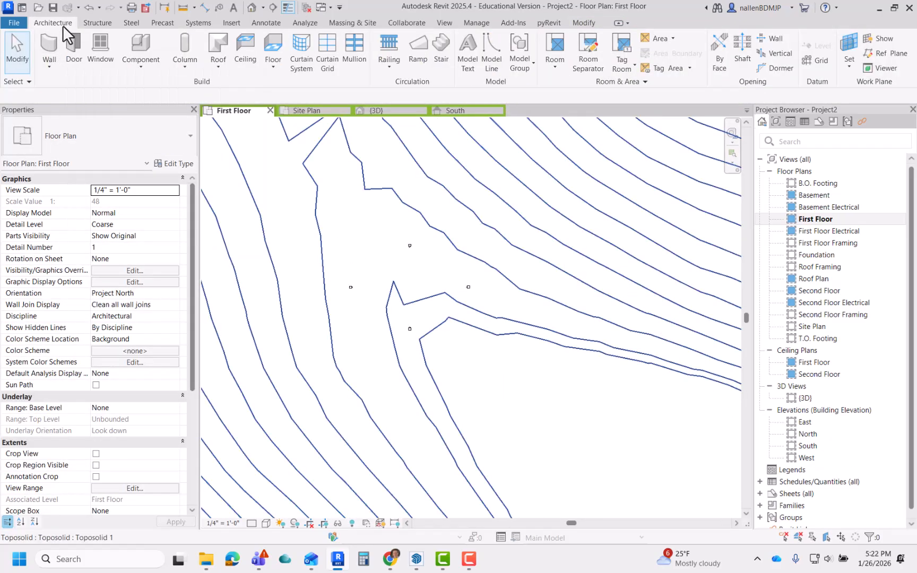
Create an 80' by 60' rectangular Generic - 12" floor on the First Floor level between the elevation markers
click(272, 53)
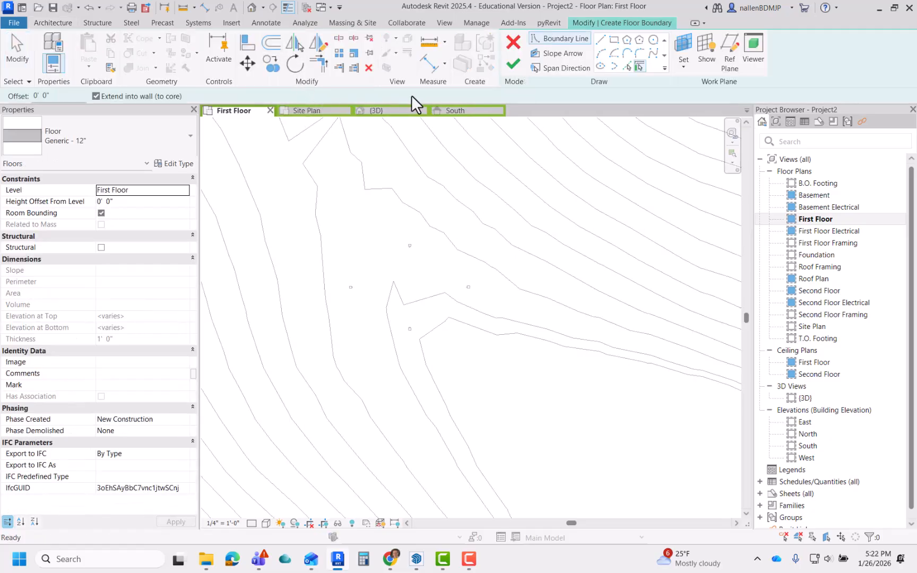
click(614, 39)
scroll(408, 258, up, 2)
click(337, 245)
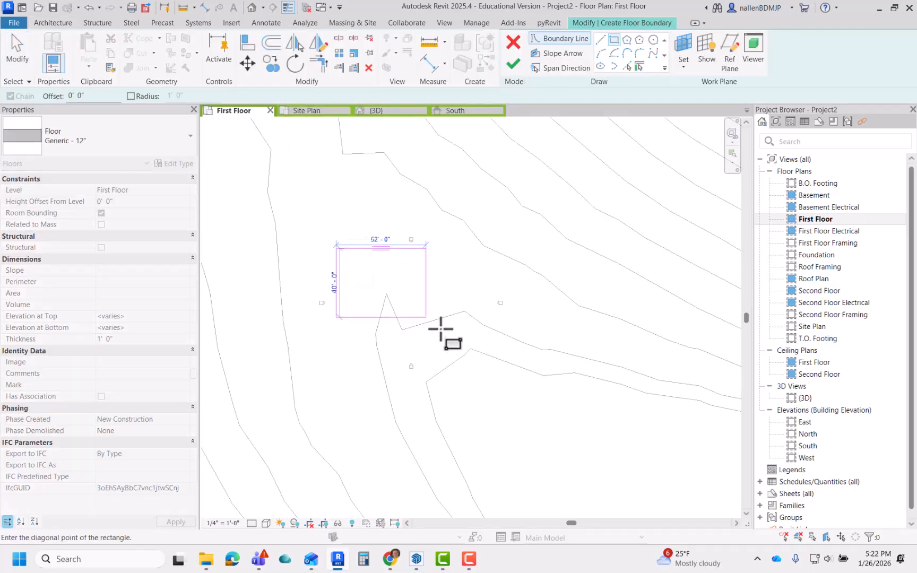
click(476, 351)
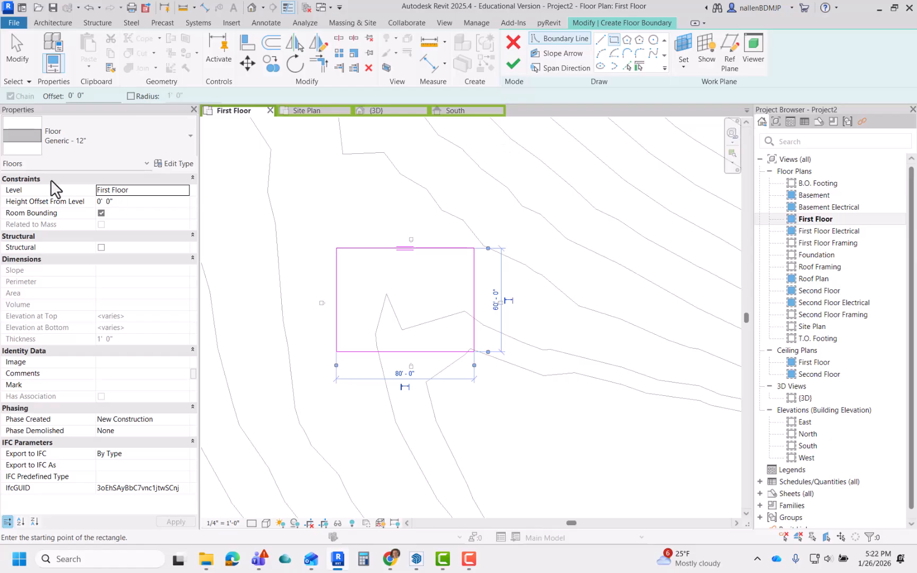
click(512, 66)
scroll(440, 250, down, 2)
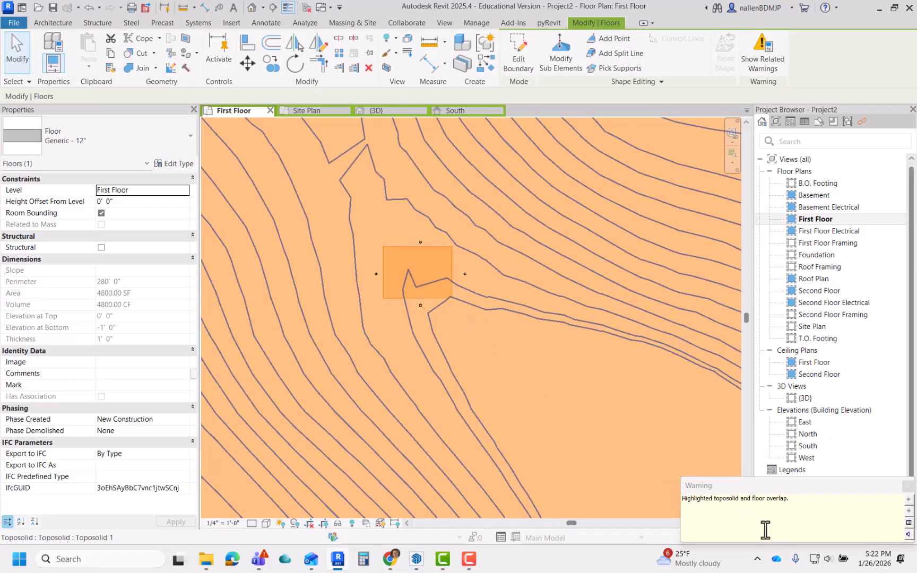
Examine how the new floor sits on the toposolid in the 3D view
click(401, 110)
scroll(420, 290, down, 2)
click(516, 165)
scroll(442, 246, up, 3)
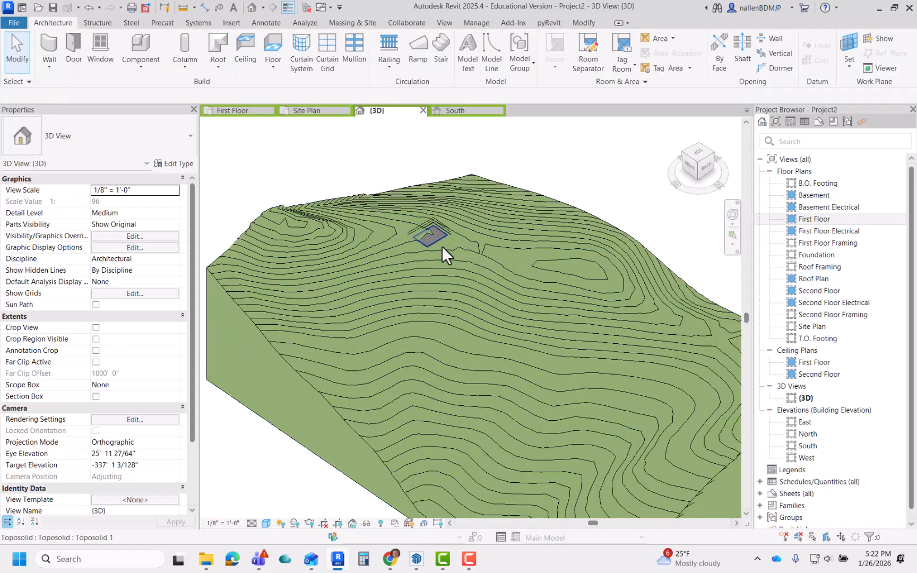
Set the toposolid's height offset from the B.O. Footing level to -414' 3 107/128"
shift+middle_drag(442, 248, 381, 230)
scroll(549, 246, up, 1)
scroll(598, 272, up, 3)
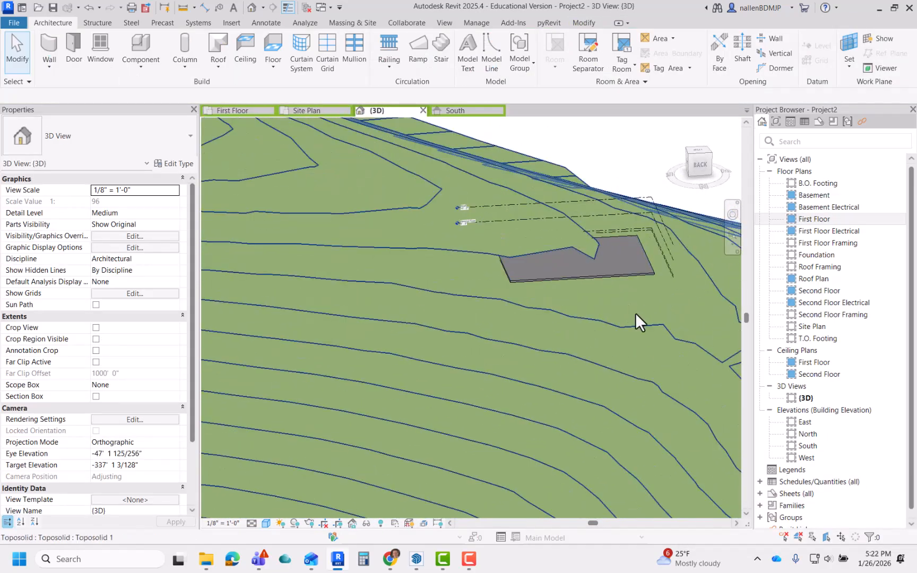
shift+middle_drag(635, 312, 123, 238)
middle_drag(417, 355, 433, 315)
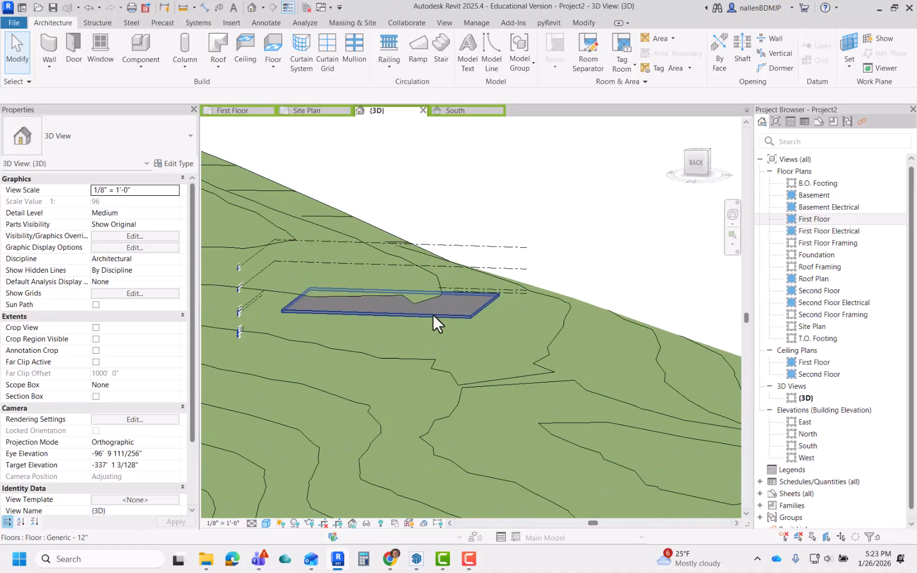
click(432, 315)
click(456, 347)
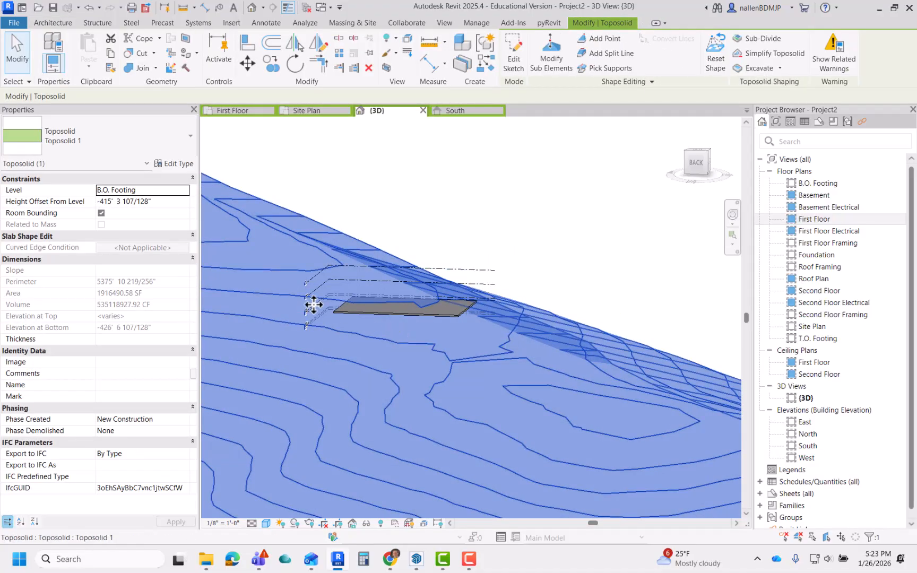
click(111, 201)
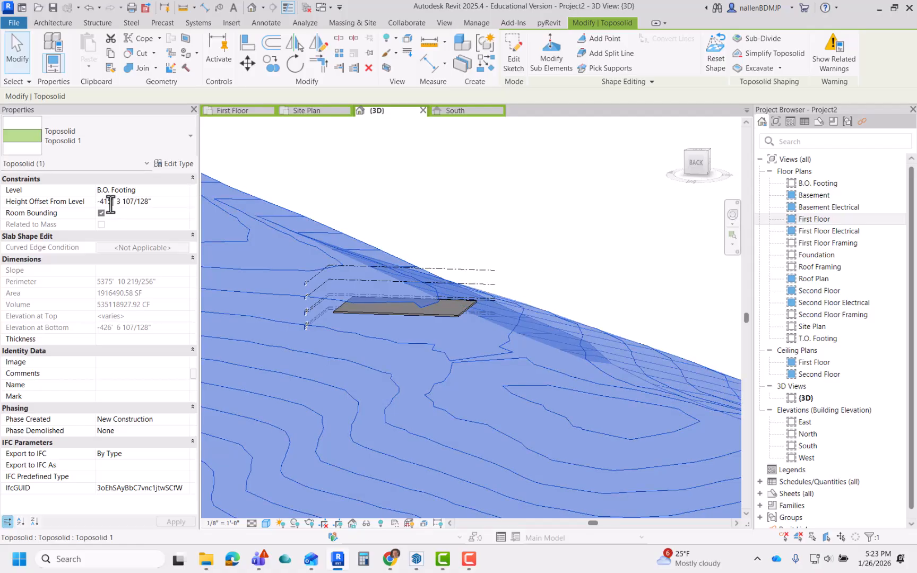
key(BackSpace)
click(415, 187)
Examine how the floor meets the raised terrain in 3D, select the floor and open the First Floor plan
shift+middle_drag(416, 190, 472, 354)
middle_drag(542, 373, 375, 379)
scroll(527, 283, up, 2)
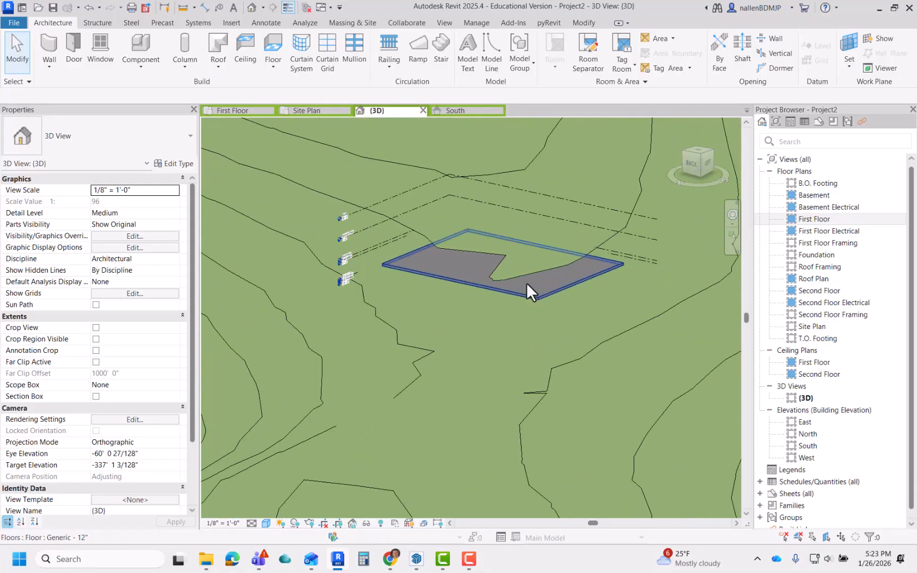
click(527, 291)
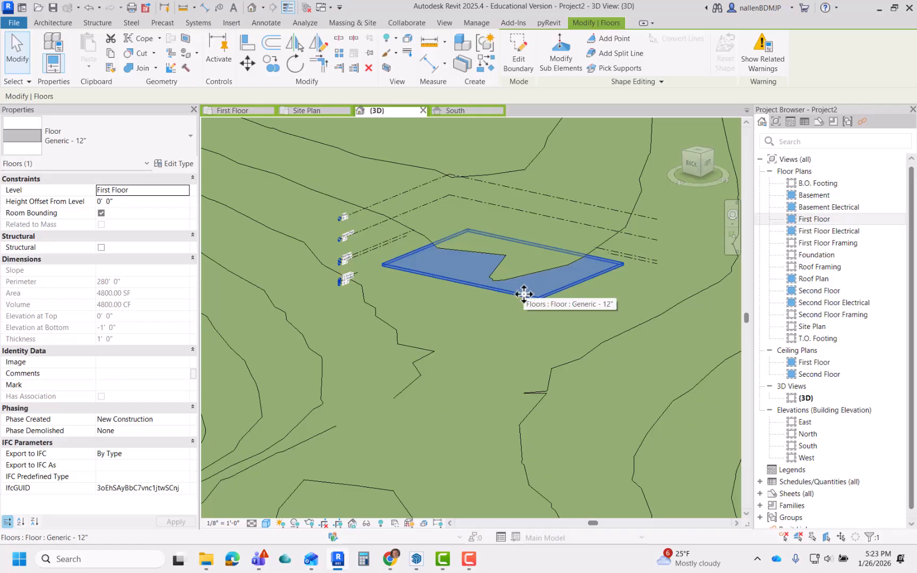
scroll(524, 294, down, 4)
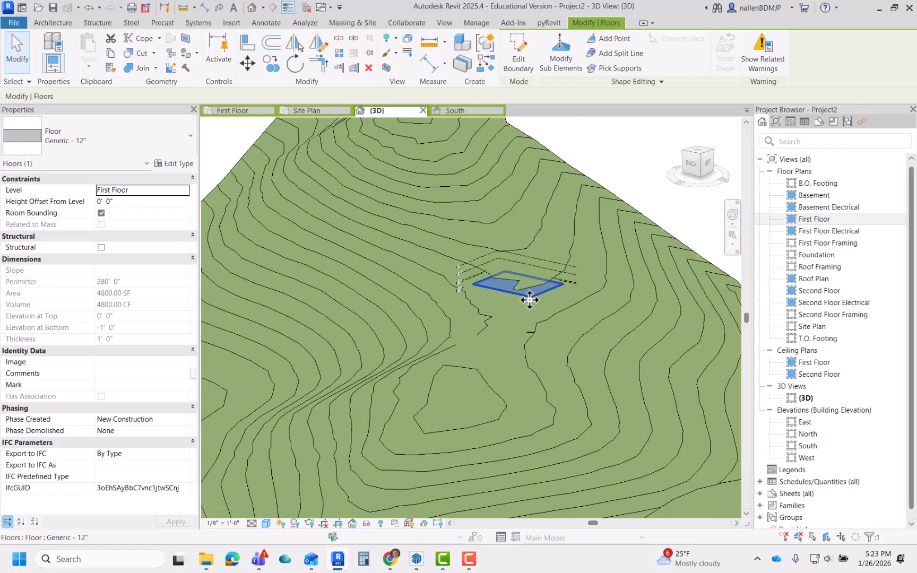
double_click(807, 220)
scroll(421, 263, up, 4)
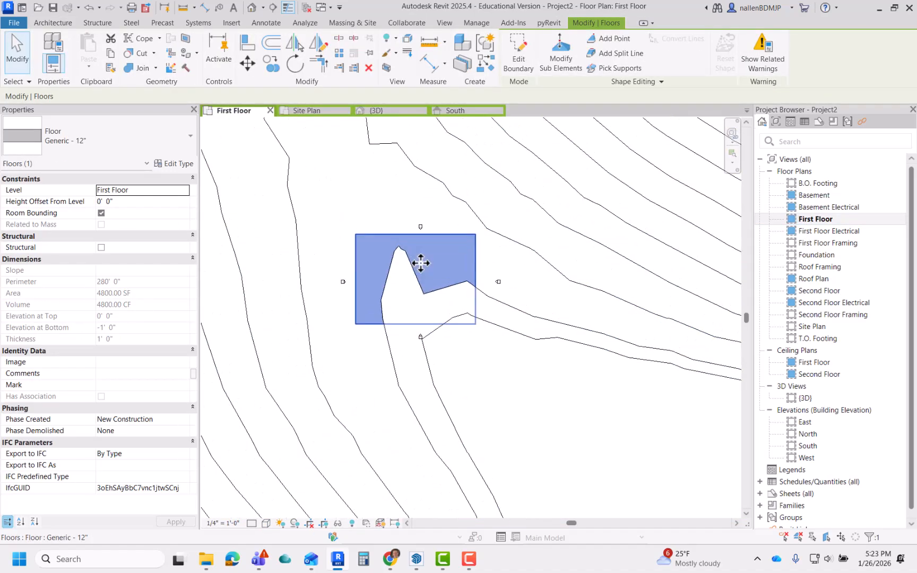
Try rotating only the floor counterclockwise about its center, and undo the rotation
key(r)
key(o)
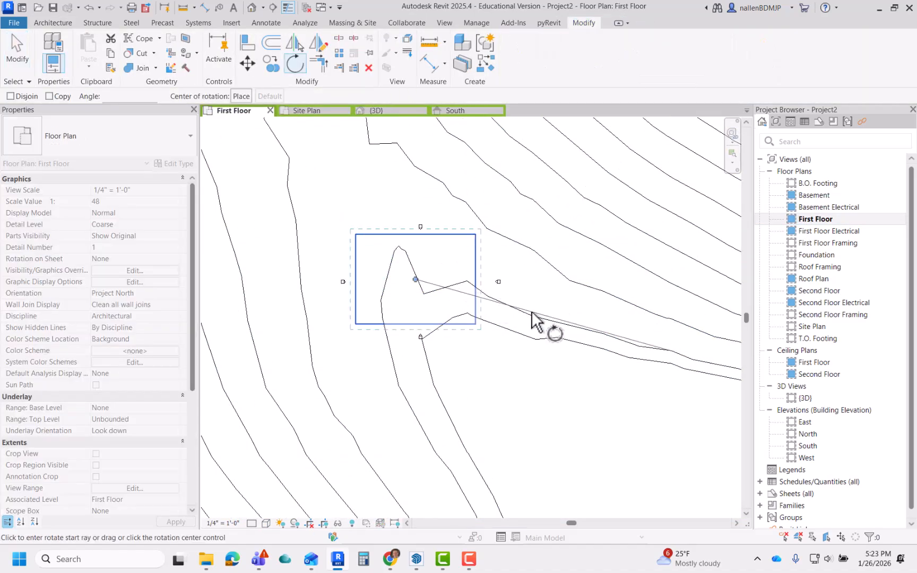
click(551, 293)
click(536, 218)
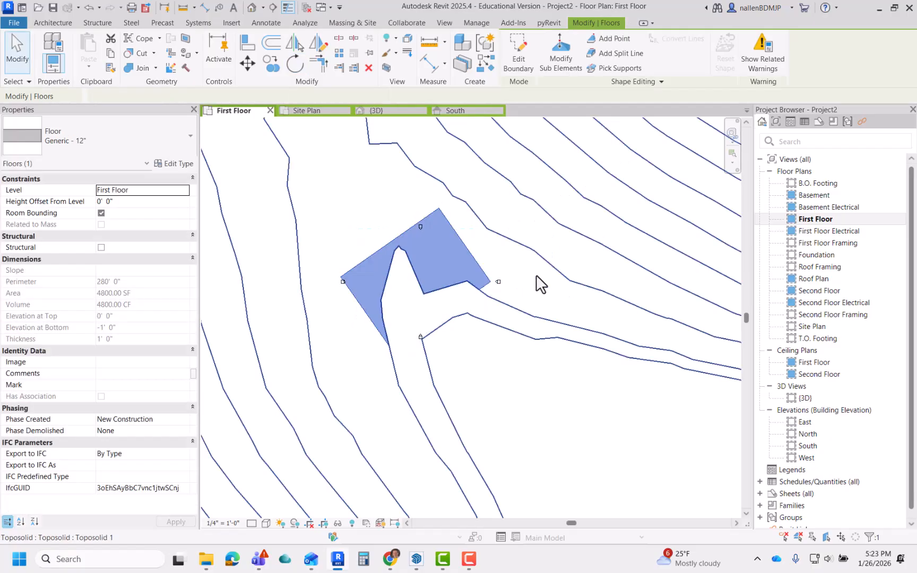
key(Escape)
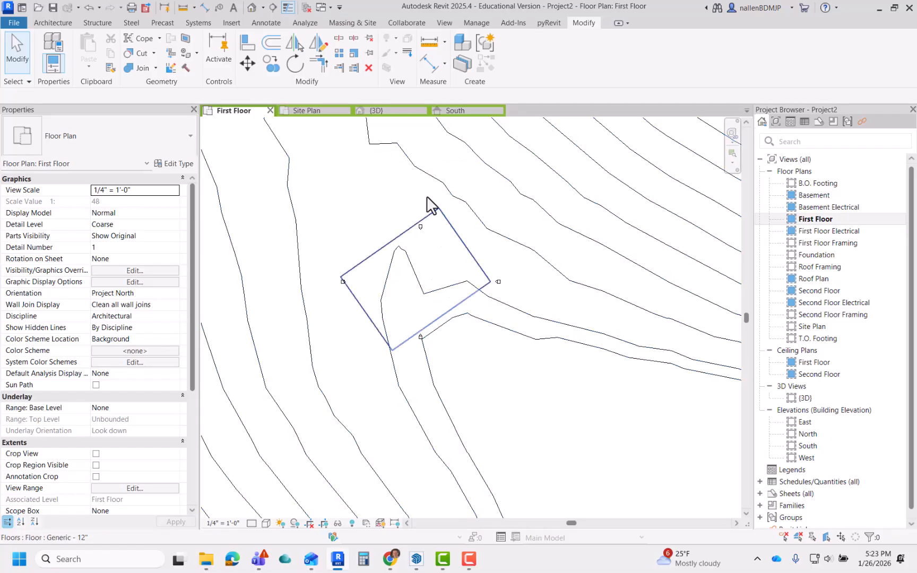
key(ctrl+z)
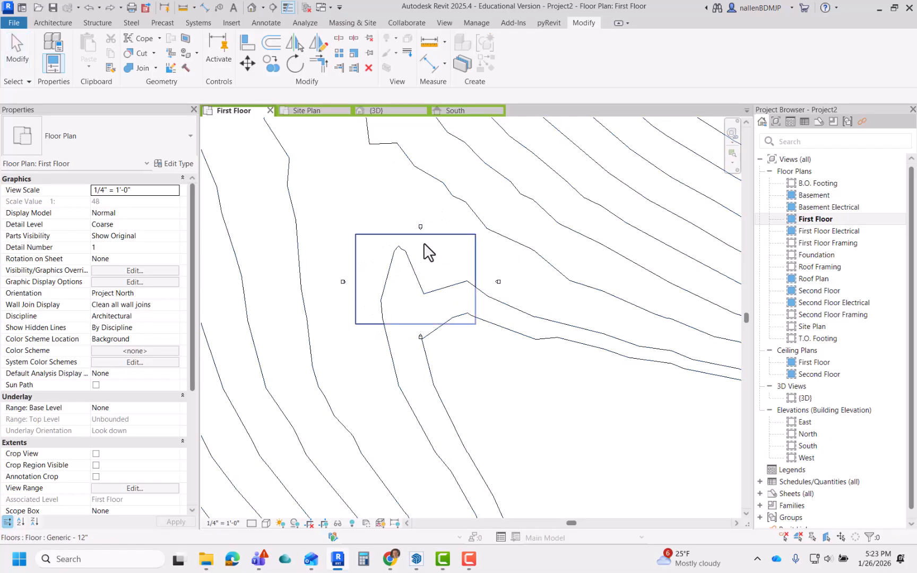
Pin the toposolid in place and turn off selecting elements by face
click(342, 207)
click(370, 53)
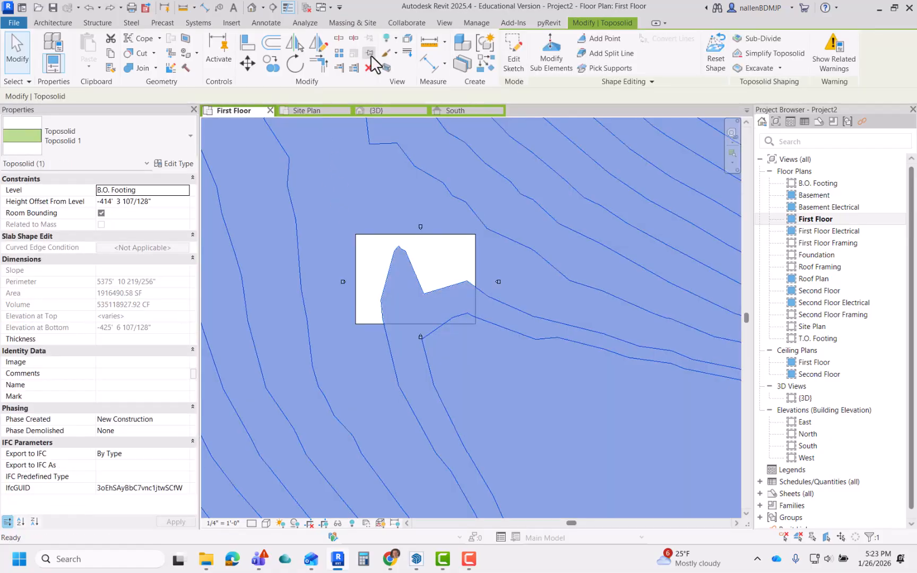
key(Escape)
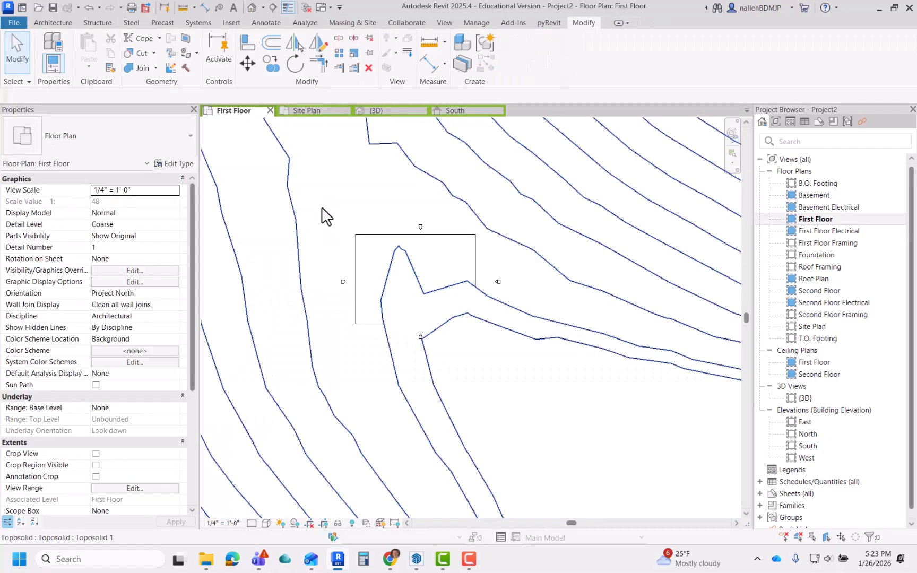
click(826, 542)
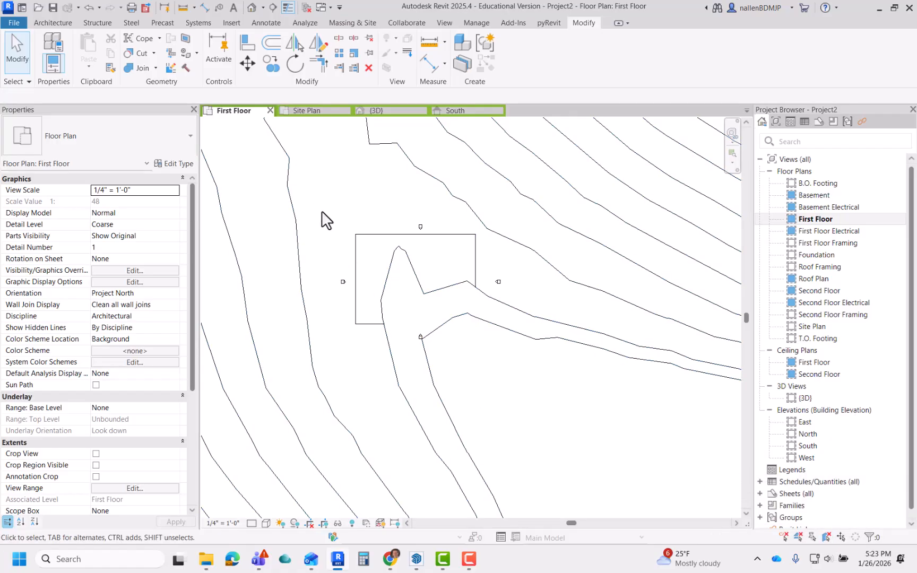
Rotate the floor together with its four surrounding elevation markers counterclockwise about their common center to follow the contours
drag(313, 201, 520, 365)
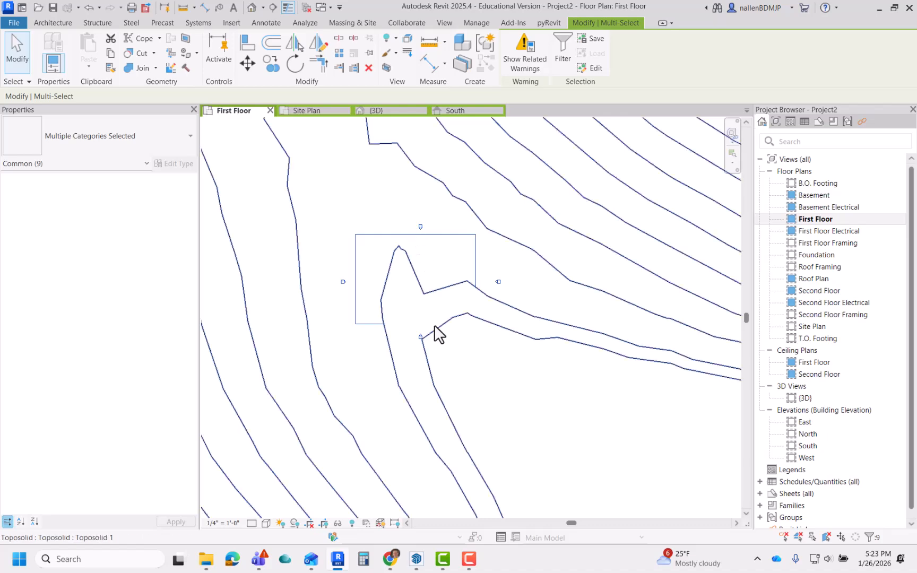
scroll(420, 305, up, 2)
scroll(420, 304, down, 1)
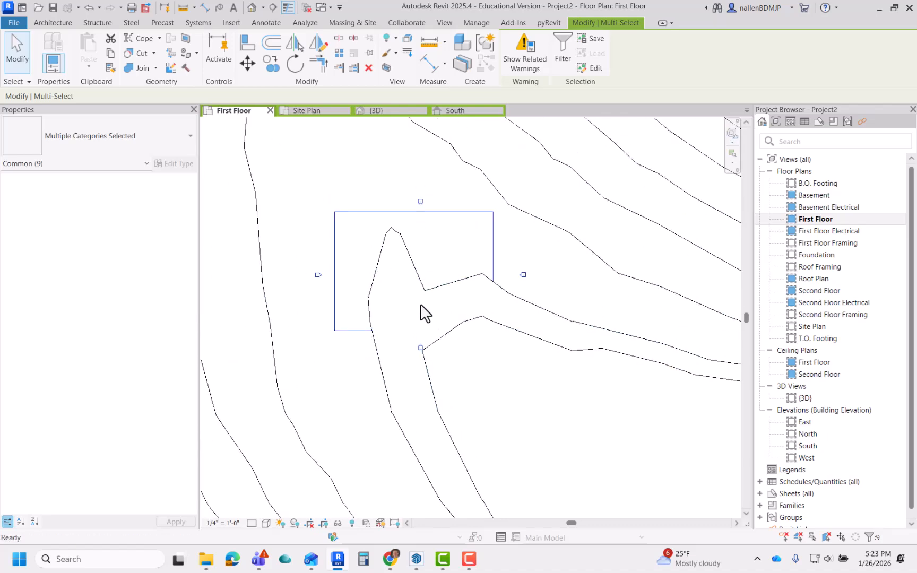
key(r)
key(o)
click(572, 289)
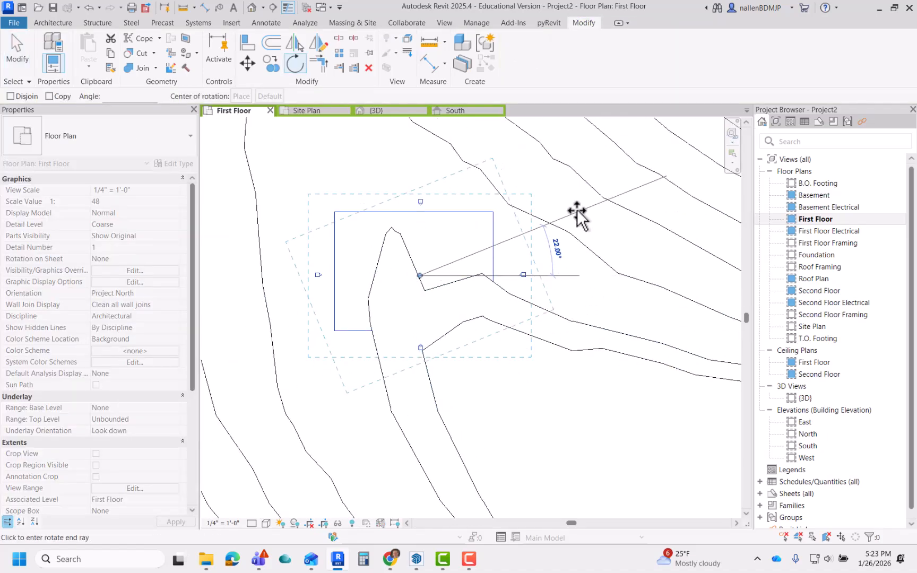
click(564, 192)
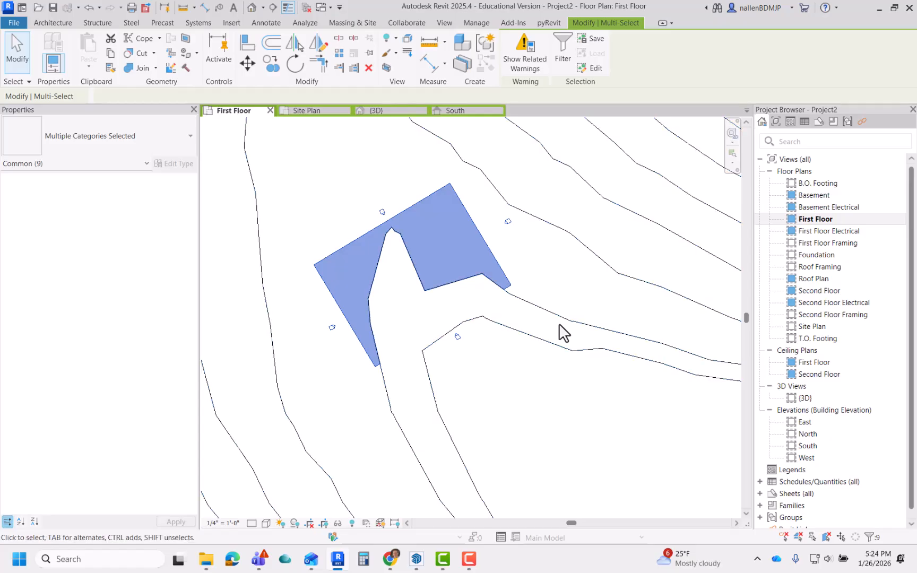
key(Escape)
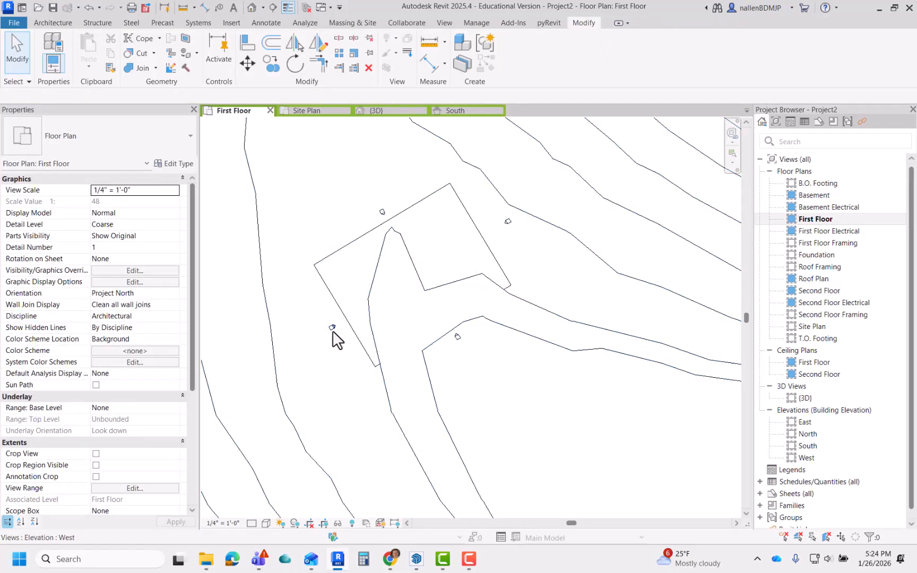
Check the rotated elevation markers in plan and examine how the rotated floor cuts into the slope in the 3D view
scroll(510, 230, up, 5)
scroll(542, 306, down, 3)
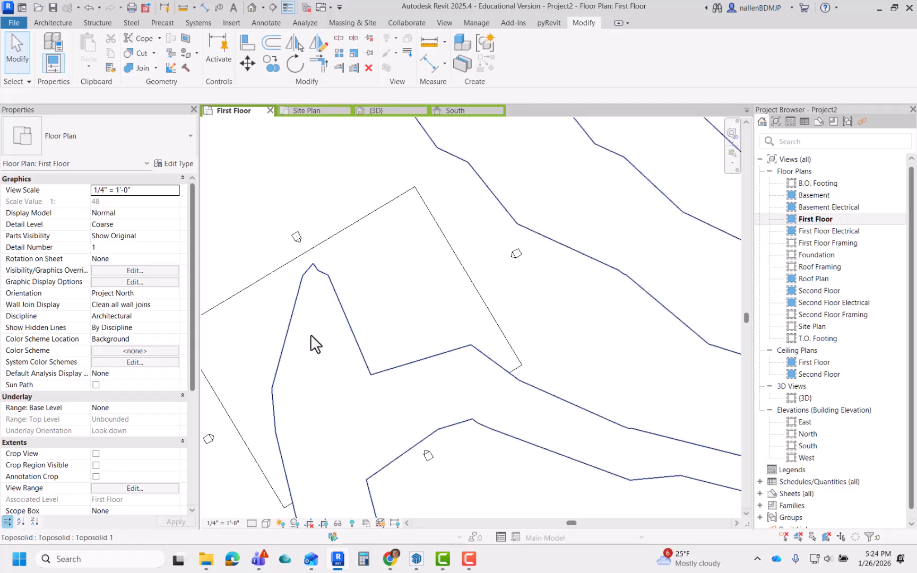
click(391, 111)
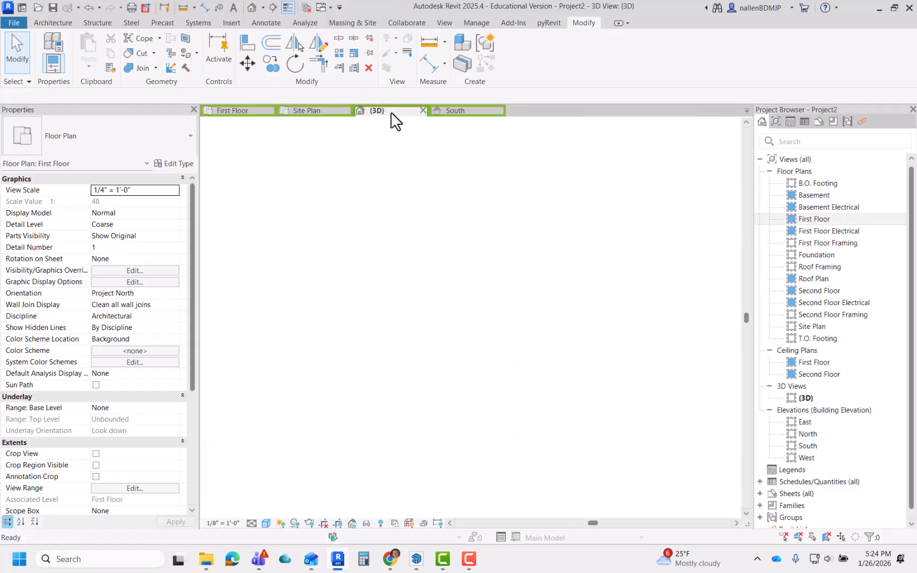
shift+middle_drag(487, 317, 500, 365)
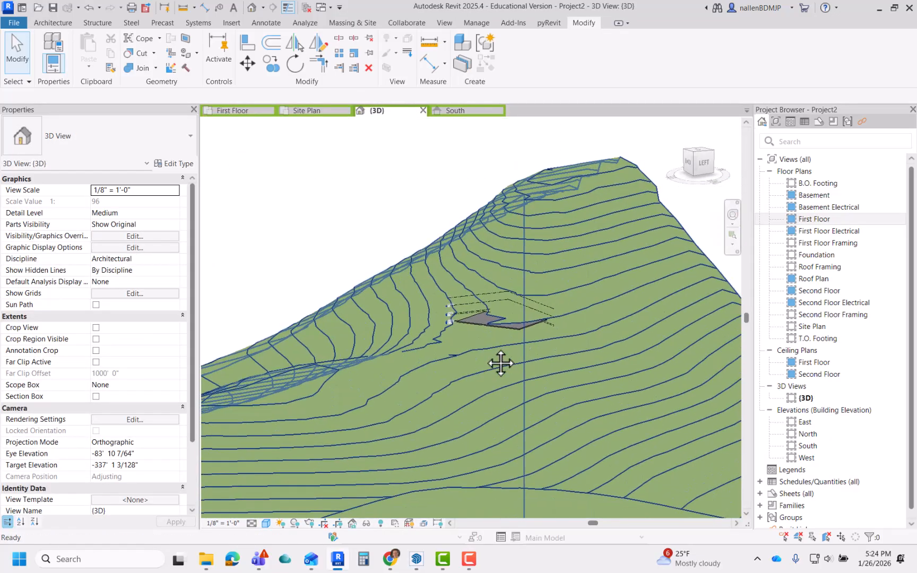
scroll(502, 334, up, 6)
click(531, 314)
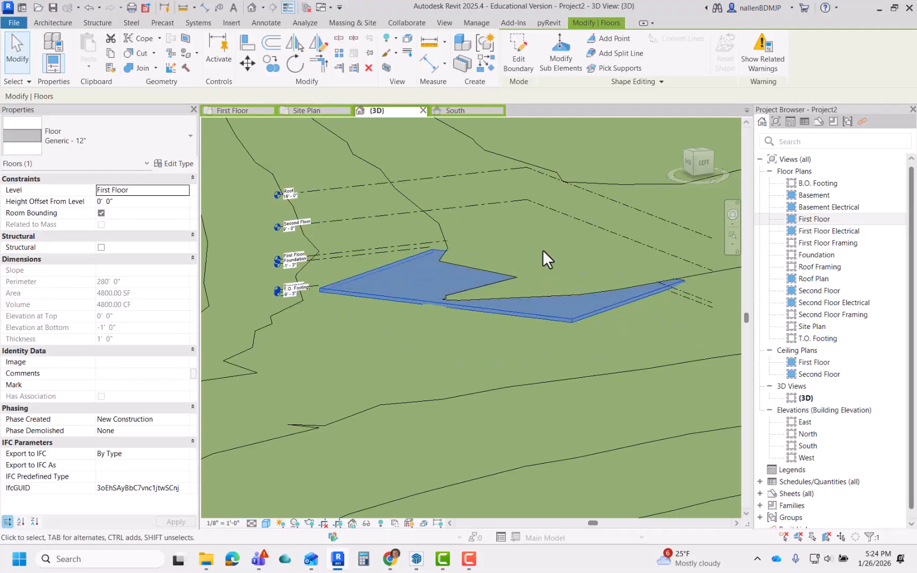
key(Escape)
scroll(473, 362, down, 3)
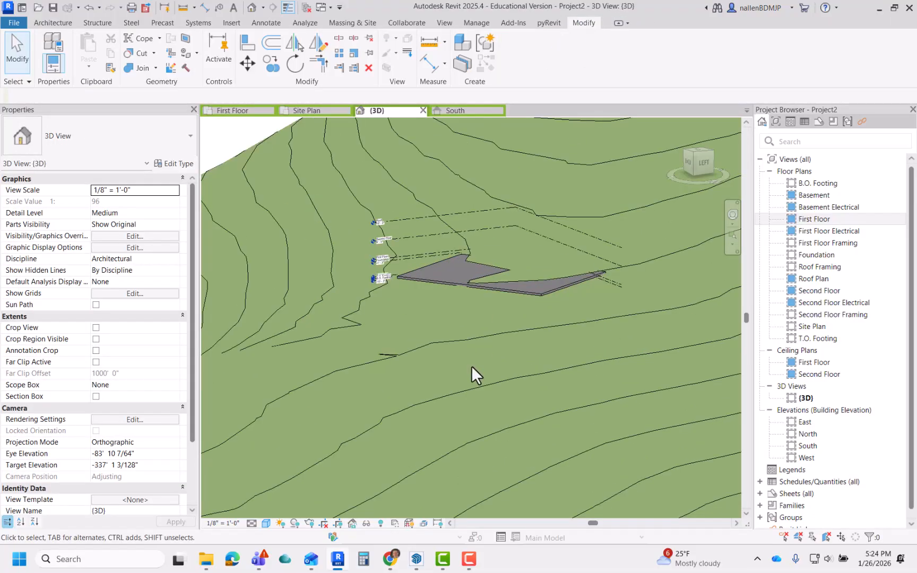
Excavate the toposolid using the Generic - 12" floor as the cutting element
click(455, 346)
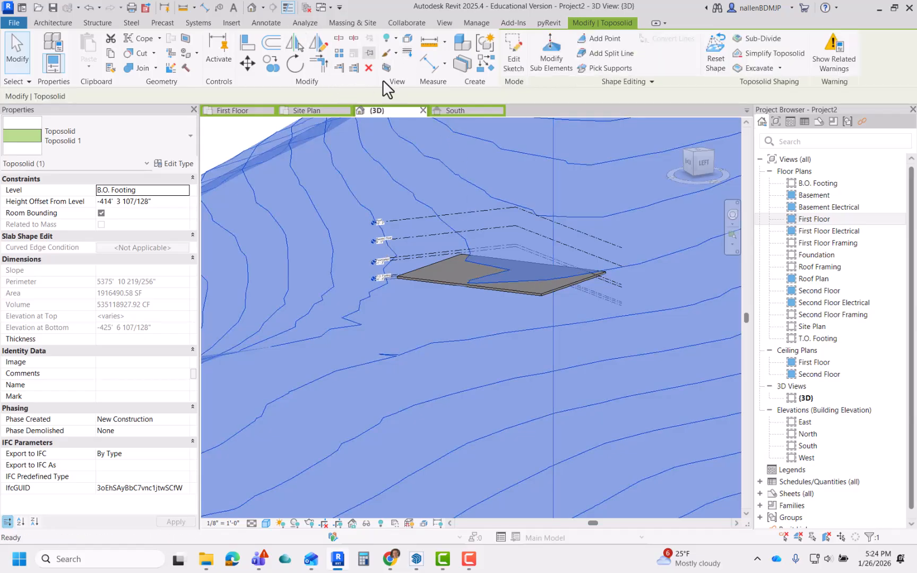
click(758, 68)
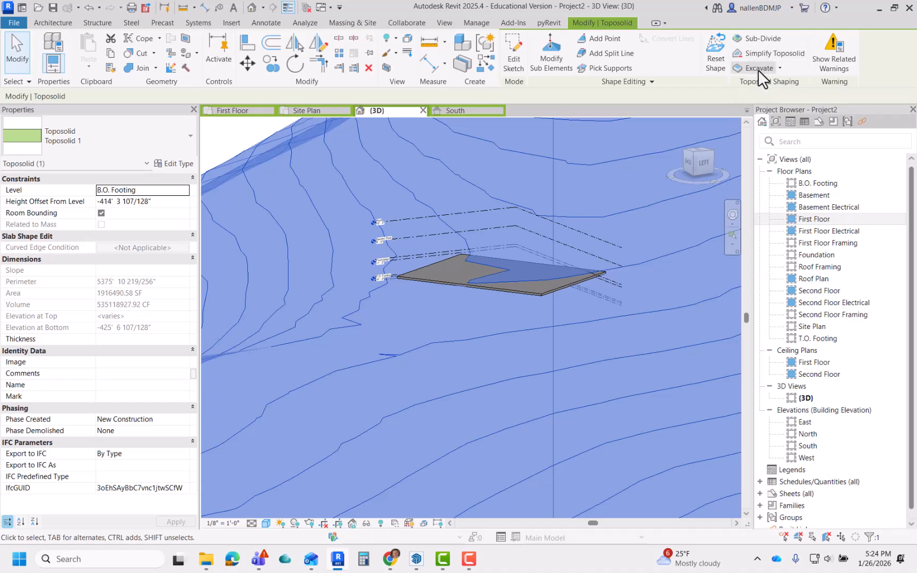
click(535, 291)
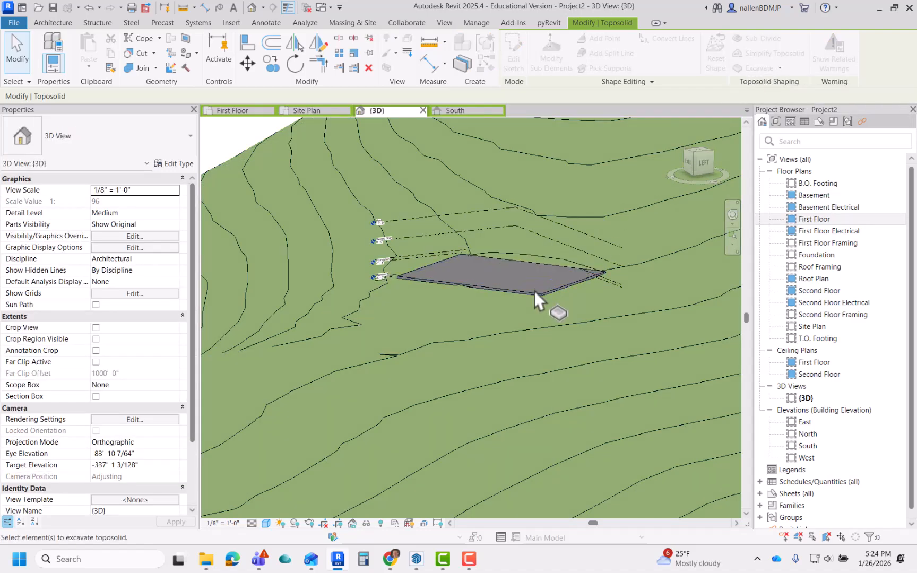
mouse_move(538, 312)
shift+middle_down()
mouse_move(560, 301)
mouse_move(588, 378)
mouse_move(555, 305)
shift+middle_up()
scroll(555, 303, up, 5)
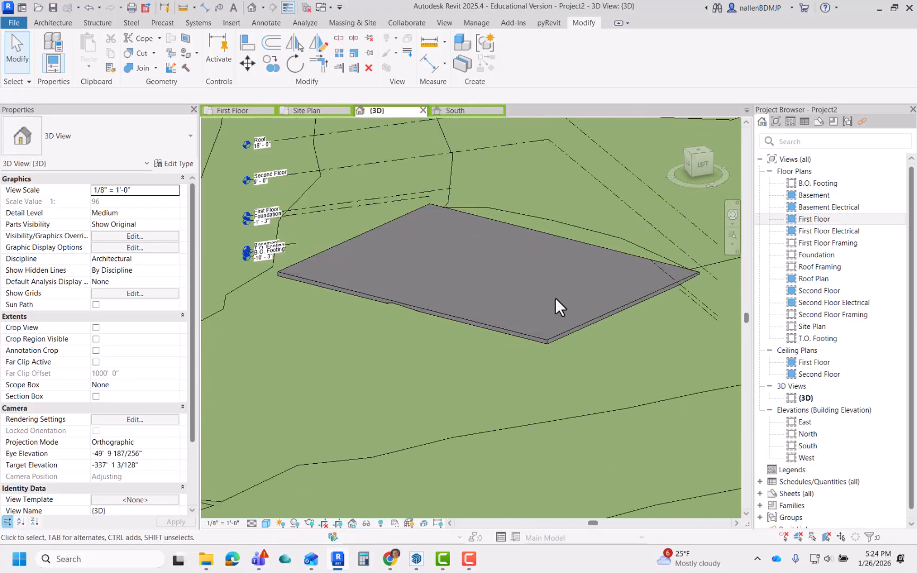
Set the floor's height offset from the First Floor level to -2' 0"
click(539, 339)
scroll(546, 350, down, 2)
scroll(546, 349, down, 2)
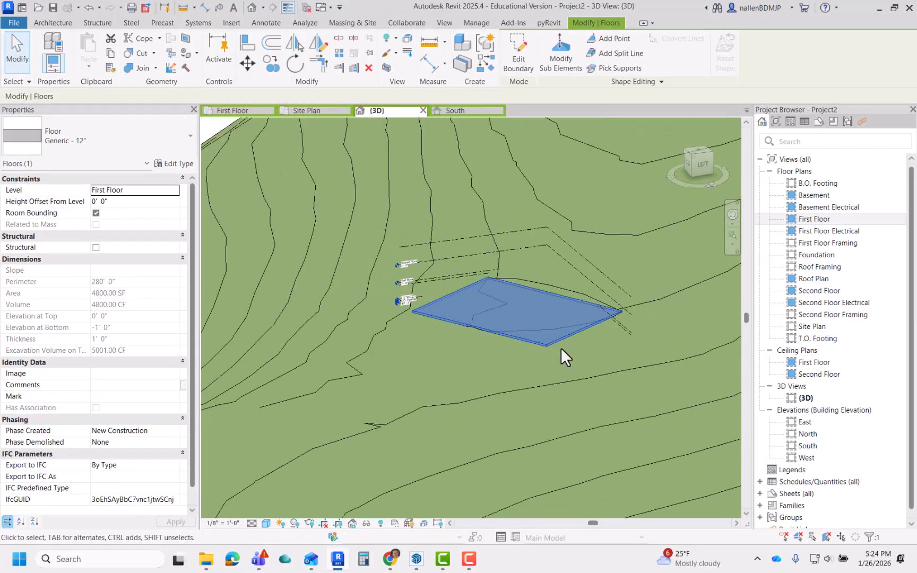
click(145, 203)
text(-2)
key(Return)
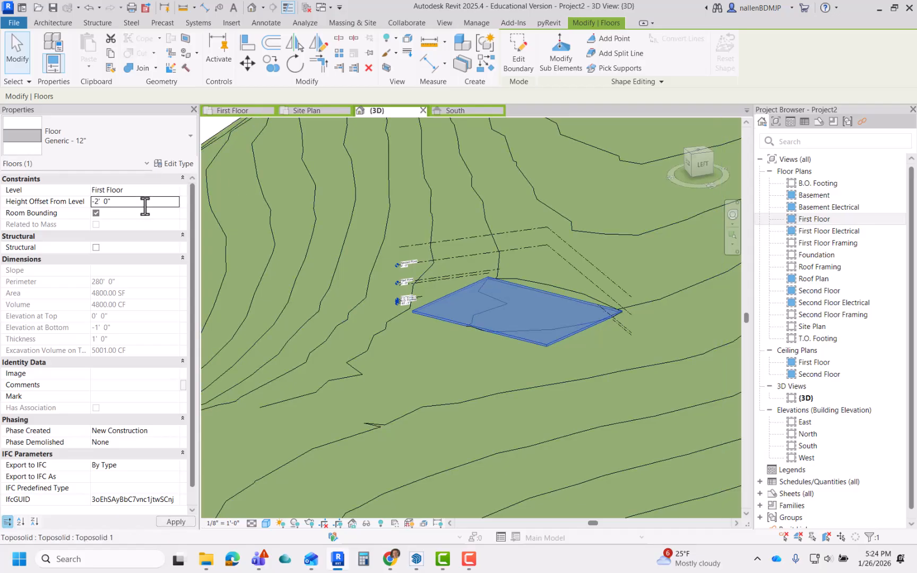
key(Escape)
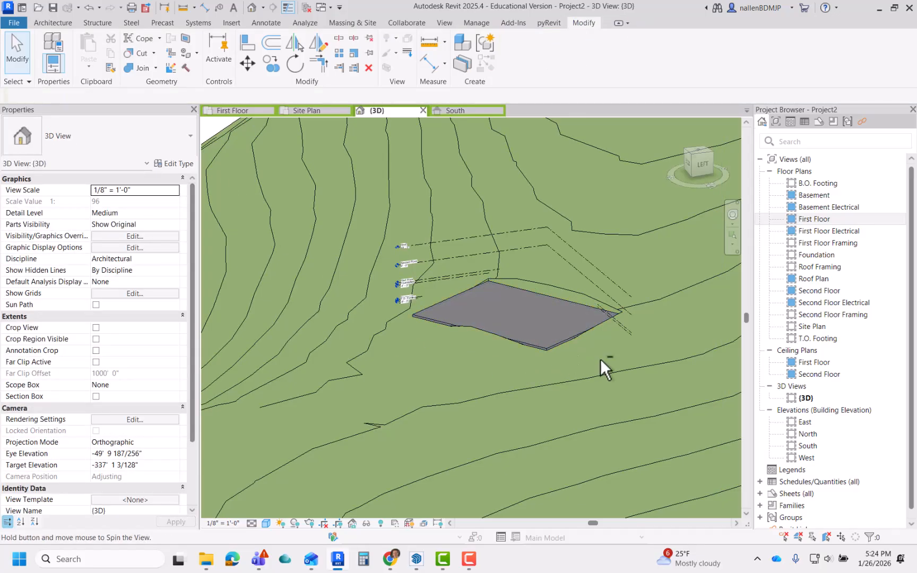
Examine the excavation around the lowered floor and check the excavation volume on the toposolid and the floor
mouse_move(601, 359)
shift+middle_down()
mouse_move(606, 348)
mouse_move(629, 368)
shift+middle_up()
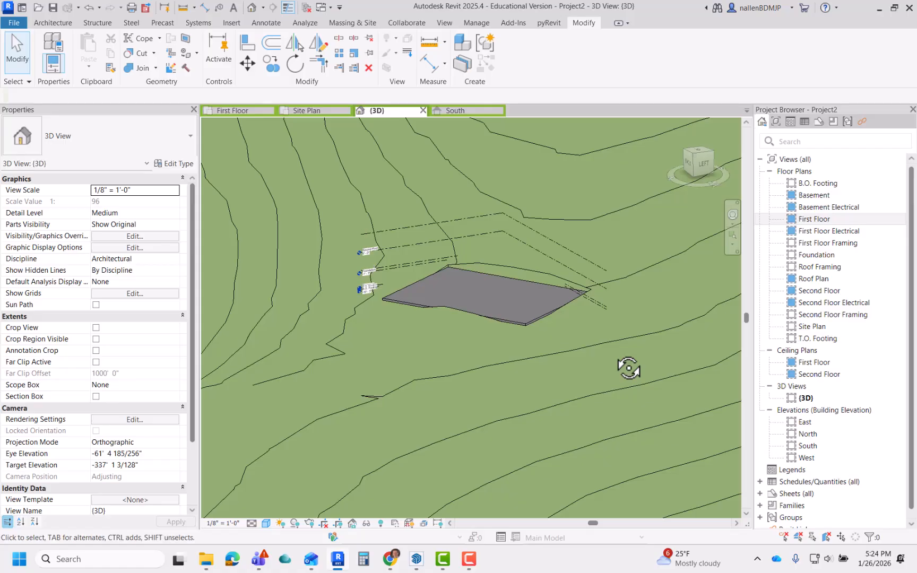
click(542, 321)
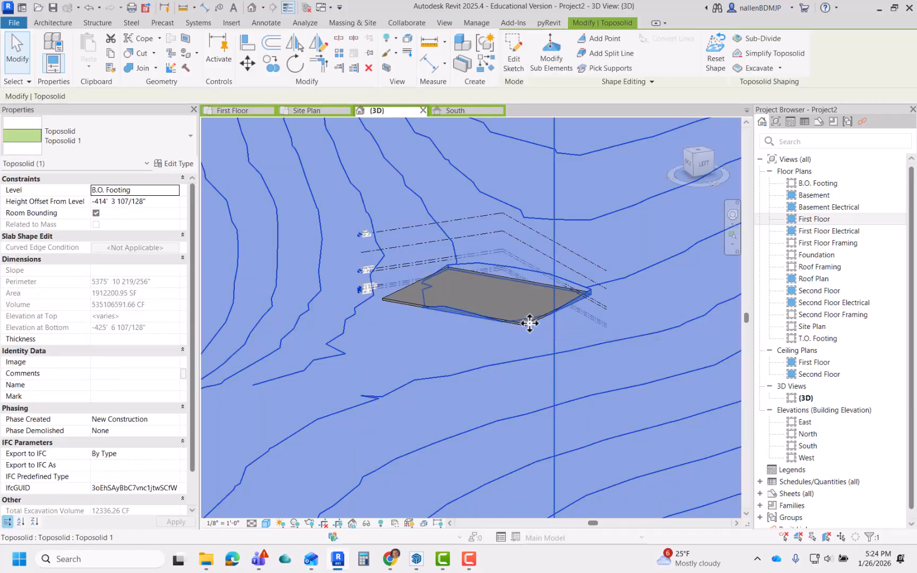
key(Escape)
scroll(529, 323, up, 6)
click(530, 324)
scroll(529, 324, down, 3)
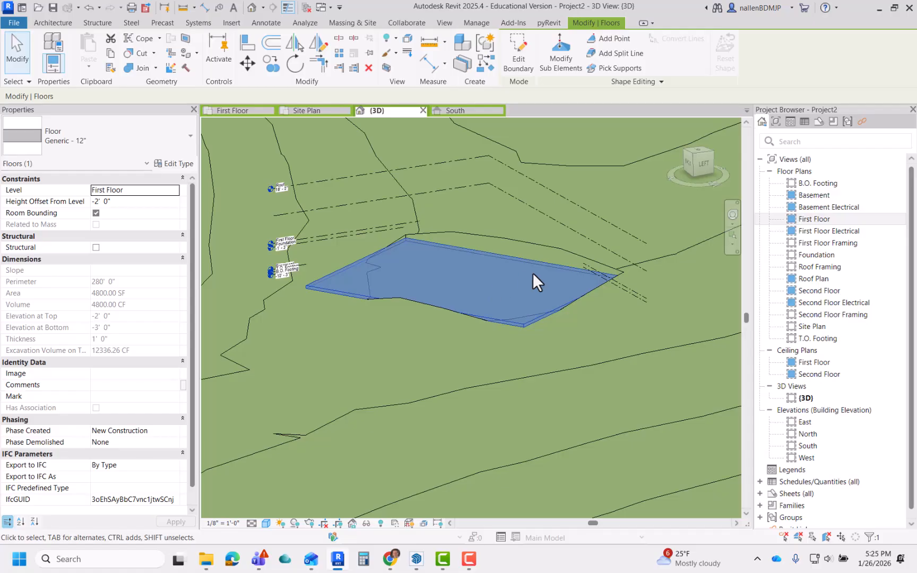
Examine the excavated floor on the slope in the 3D view and its rotated footprint in the Site Plan
scroll(532, 273, down, 8)
click(406, 187)
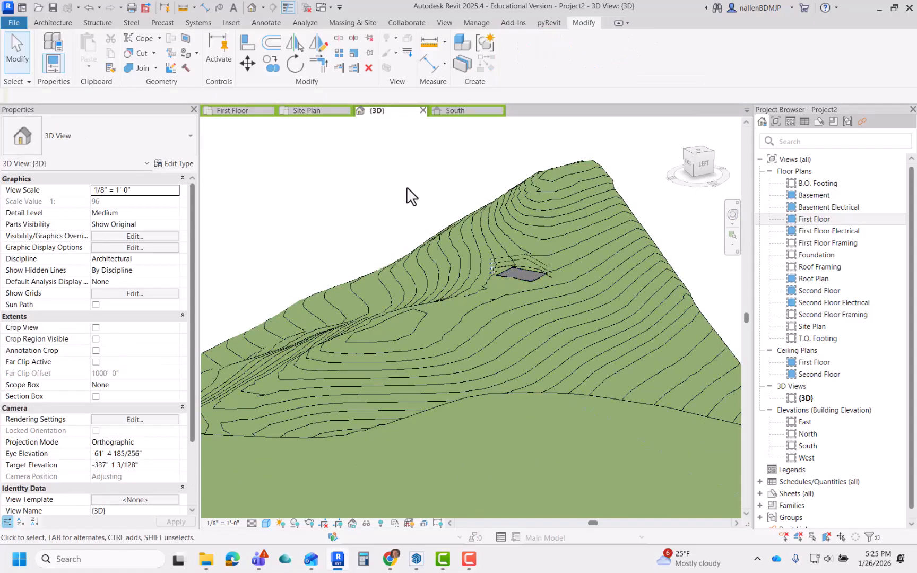
shift+middle_drag(578, 323, 488, 348)
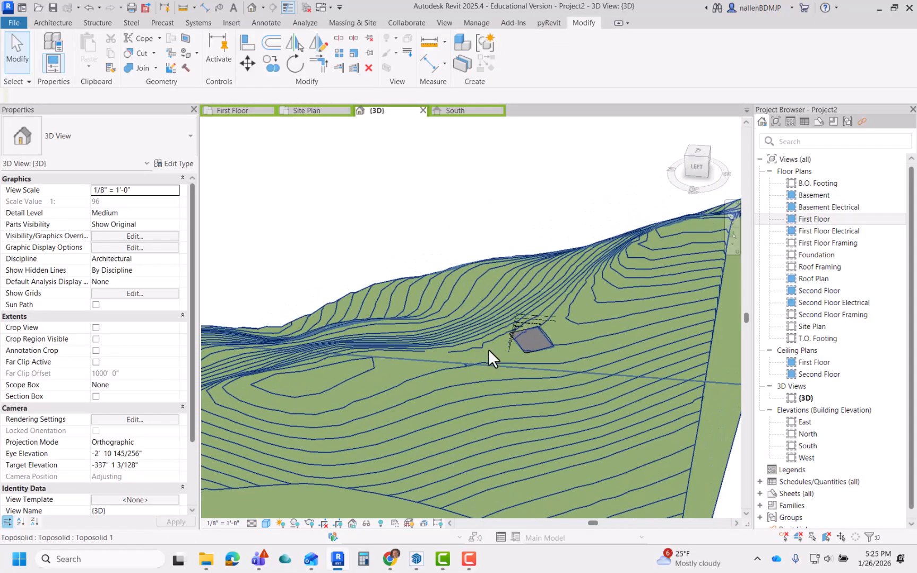
scroll(511, 348, up, 3)
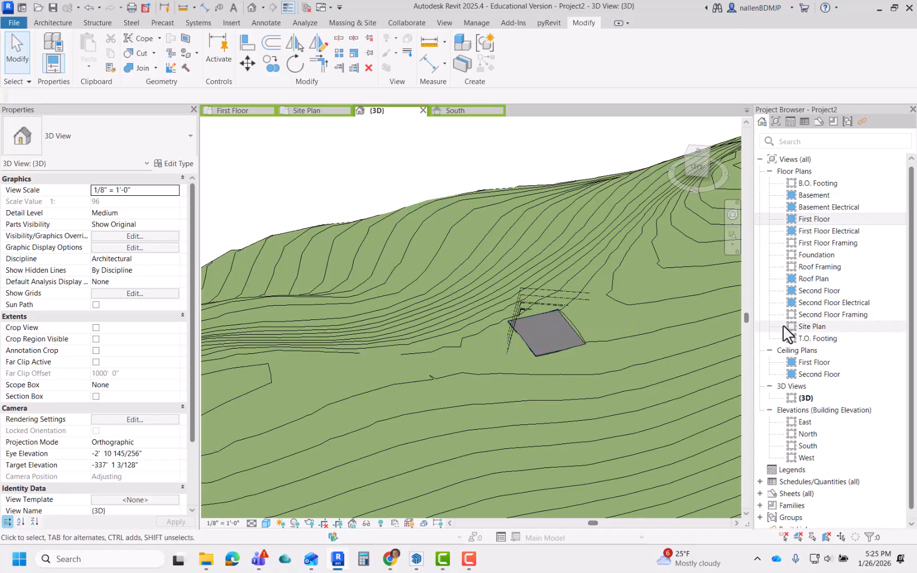
double_click(807, 327)
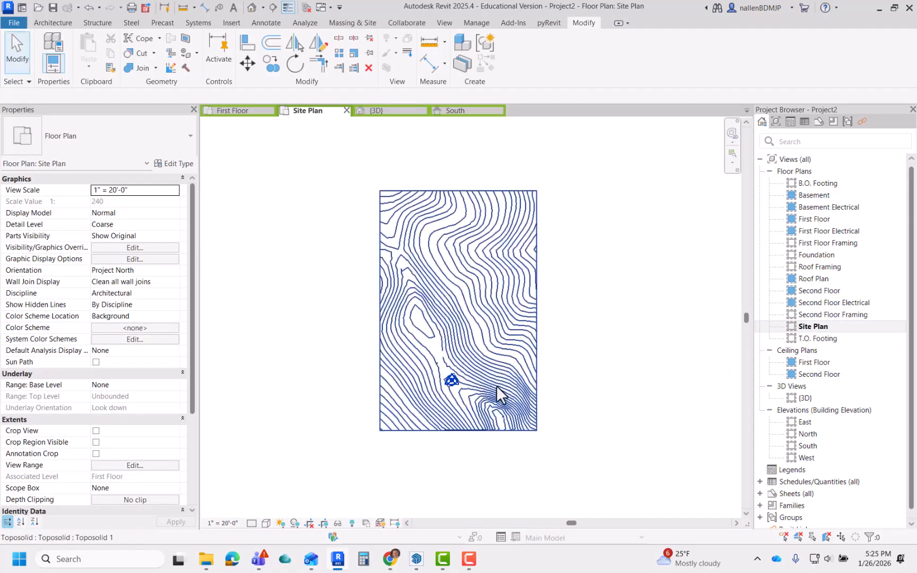
scroll(452, 388, up, 6)
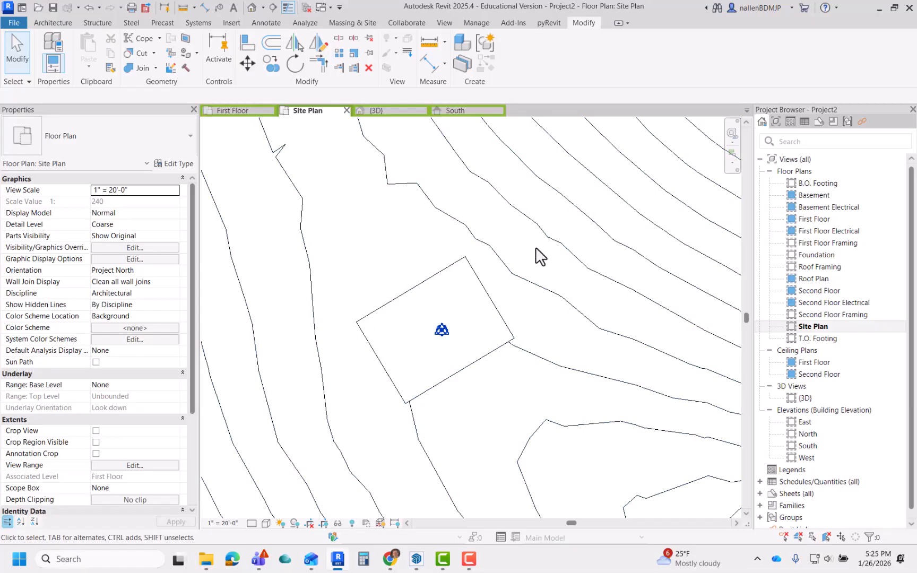
Hide the toposolid in the First Floor plan view
double_click(826, 221)
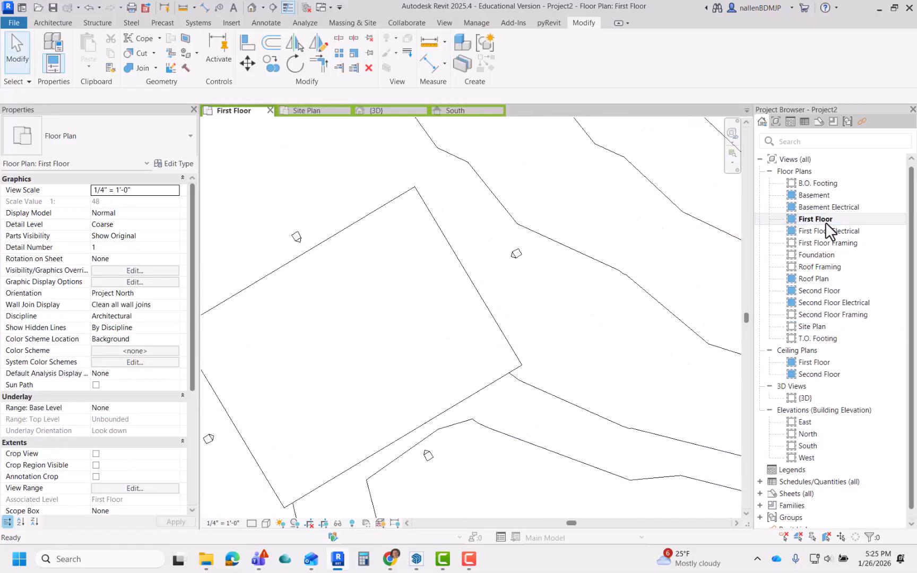
scroll(523, 331, down, 8)
click(533, 274)
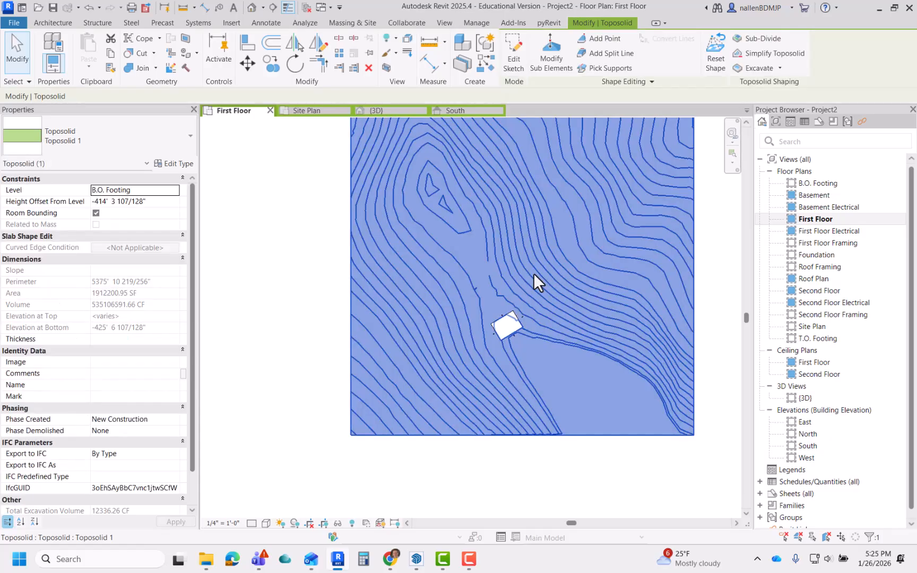
key(Delete)
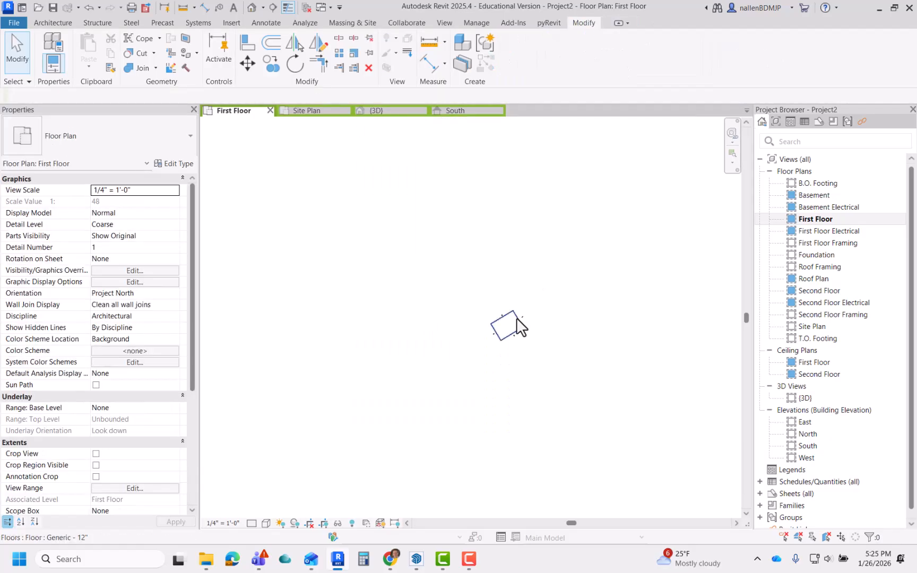
Try drawing three Generic - 6" walls parallel to the rotated floor's edges, the long ones about 56' each, and undo them
scroll(522, 310, up, 3)
scroll(523, 311, up, 3)
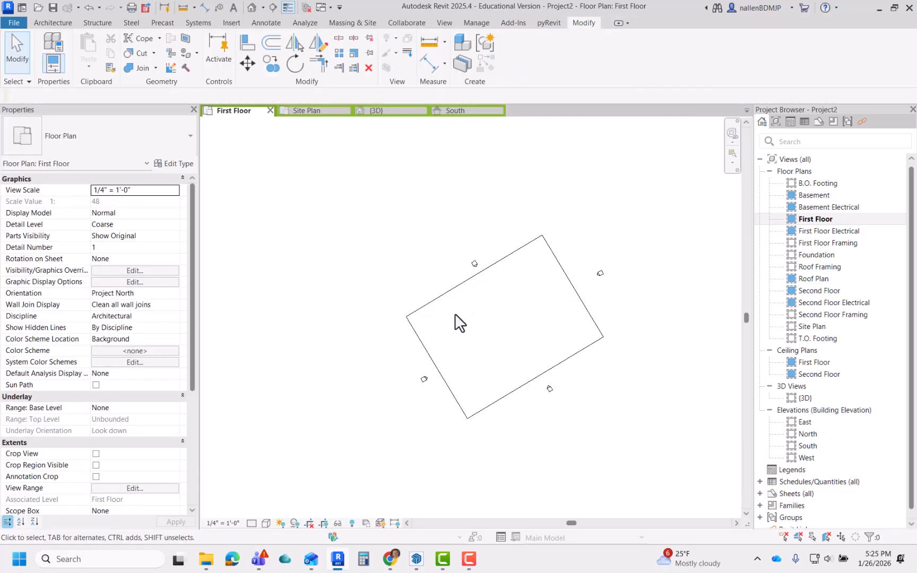
key(w)
key(a)
click(521, 263)
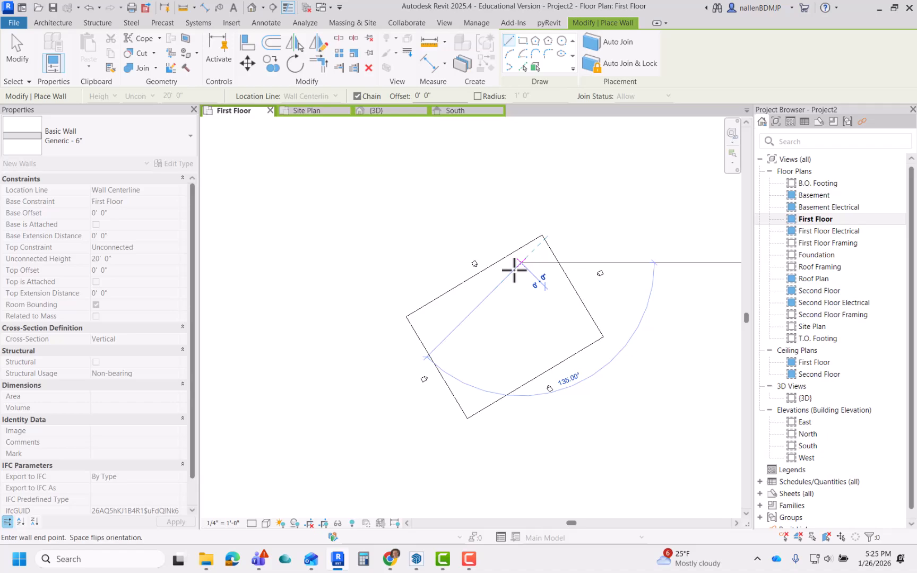
click(426, 320)
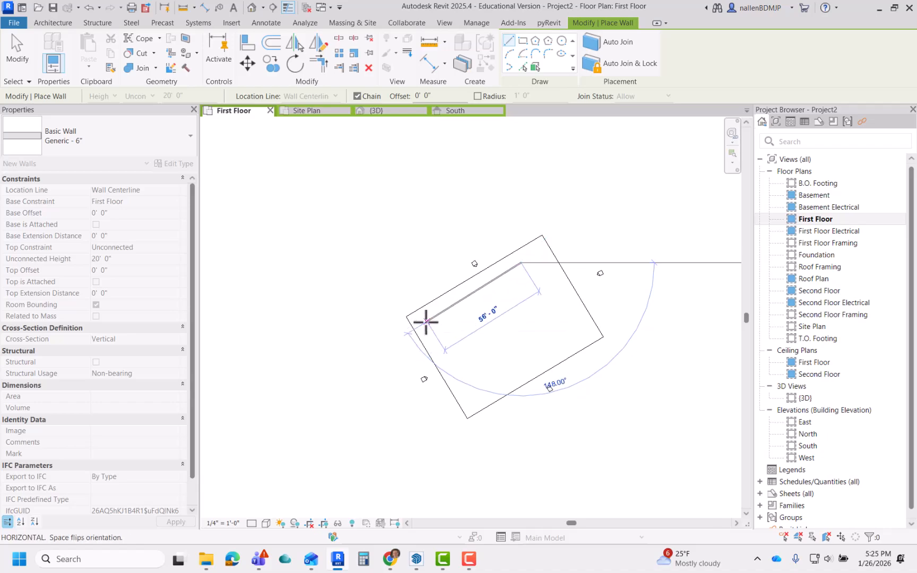
click(467, 386)
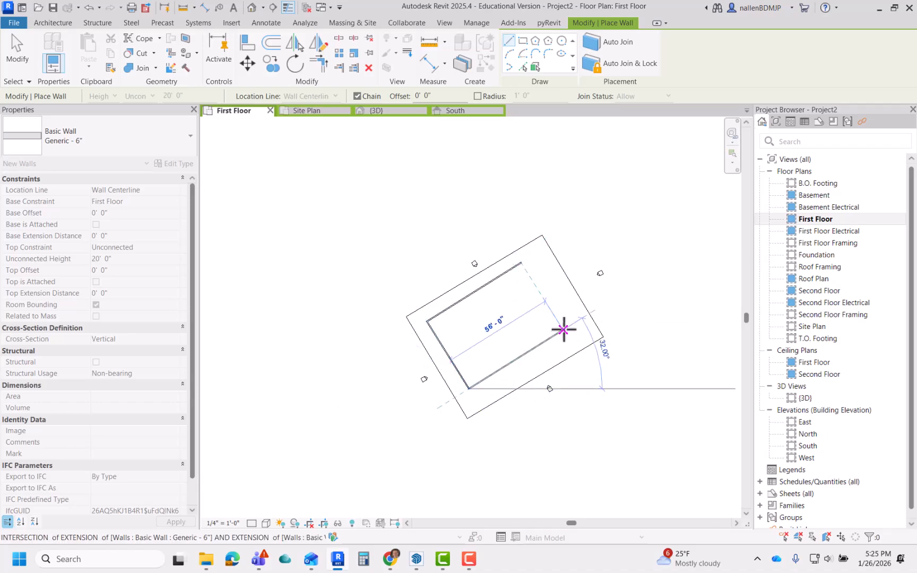
click(564, 330)
key(Escape)
key(Escape)
key(ctrl+z)
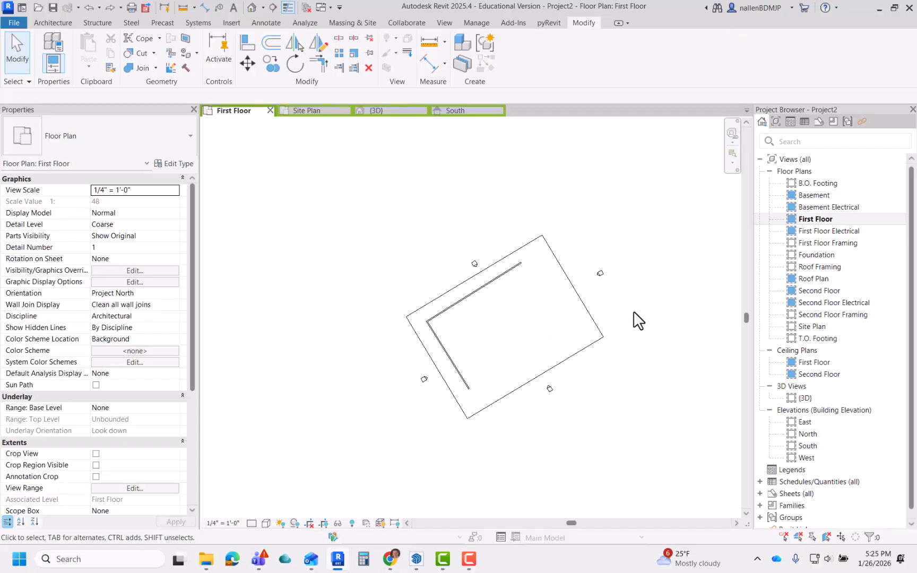
key(ctrl+z)
Rotate Project North with the Align selected line or plane option so the floor's edges run square to the First Floor plan
scroll(373, 271, up, 2)
middle_drag(445, 323, 392, 272)
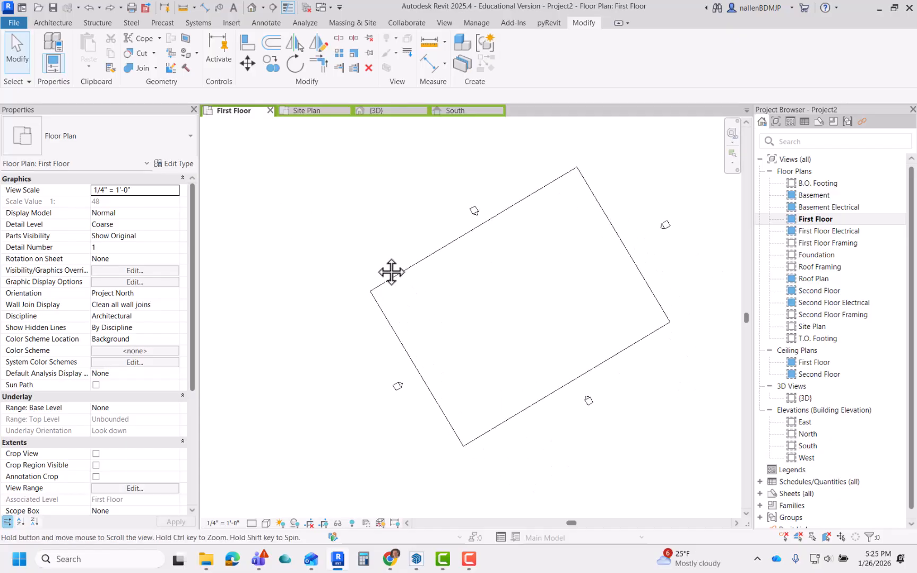
click(475, 24)
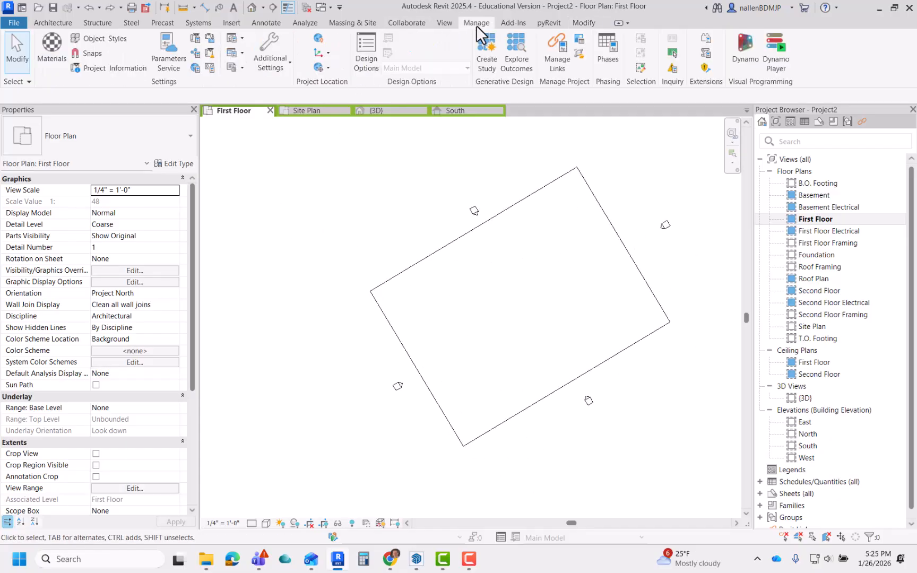
click(327, 69)
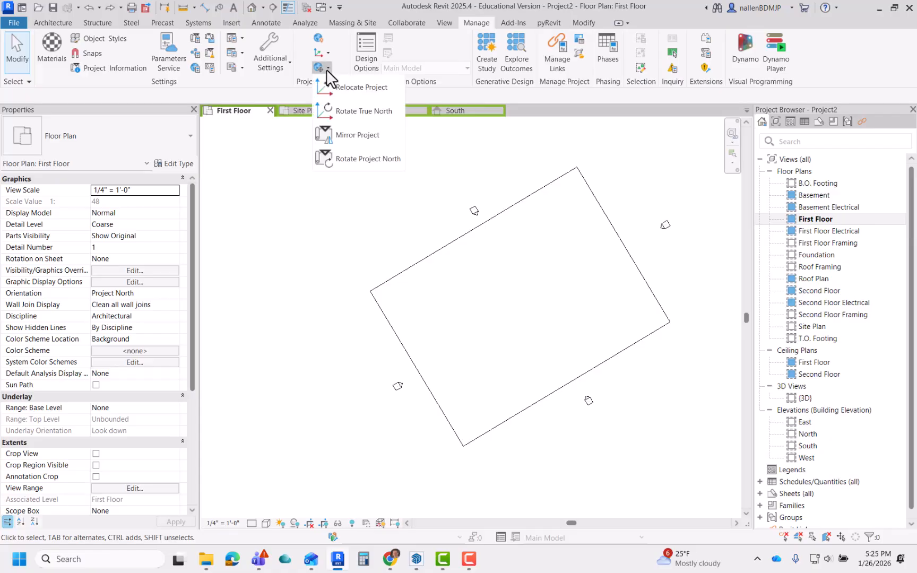
click(355, 160)
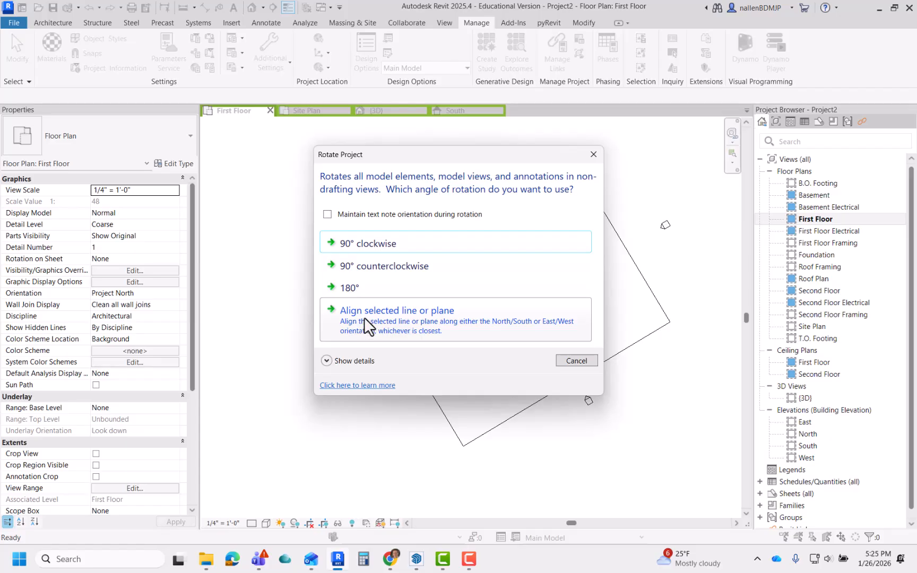
click(427, 322)
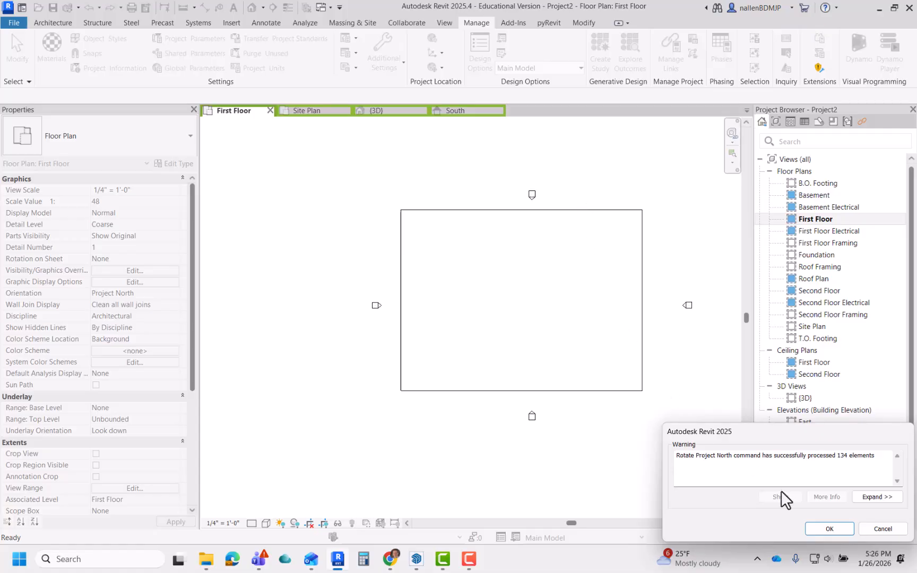
click(830, 530)
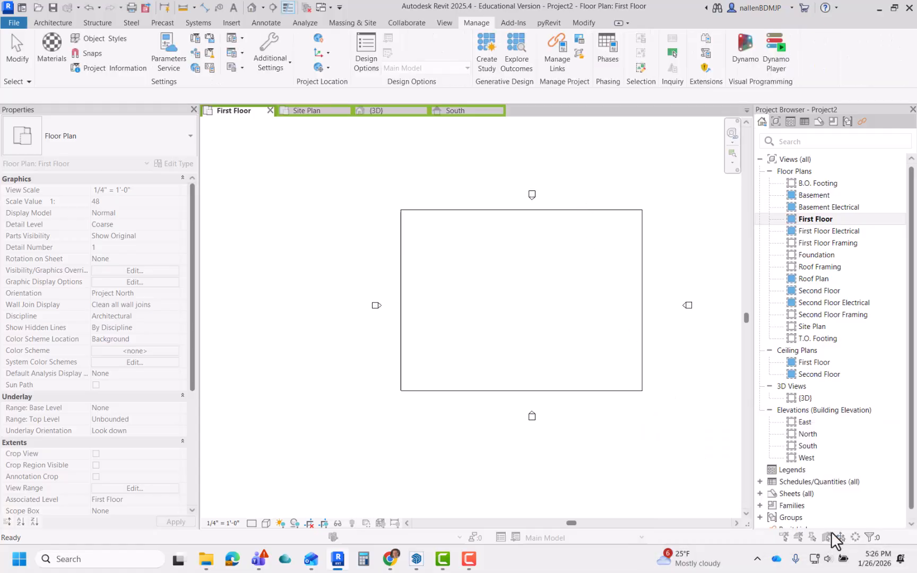
click(328, 68)
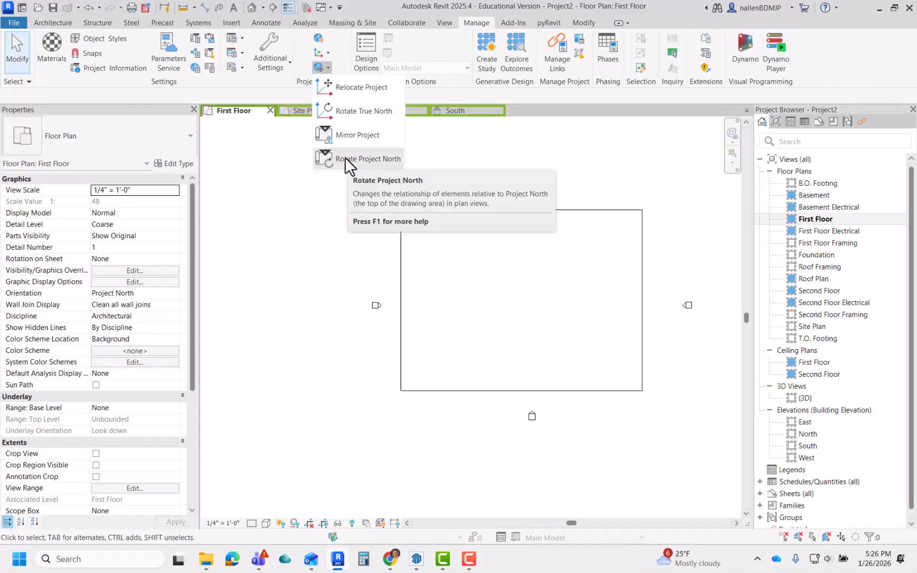
click(604, 190)
middle_drag(596, 296, 561, 320)
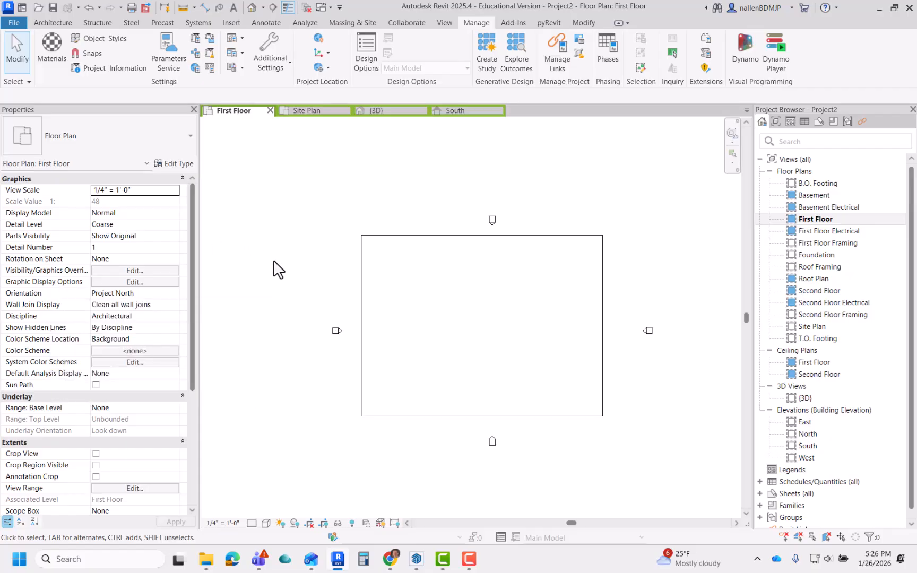
Try the True North orientation in the First Floor plan and set the view back to Project North
scroll(274, 262, down, 2)
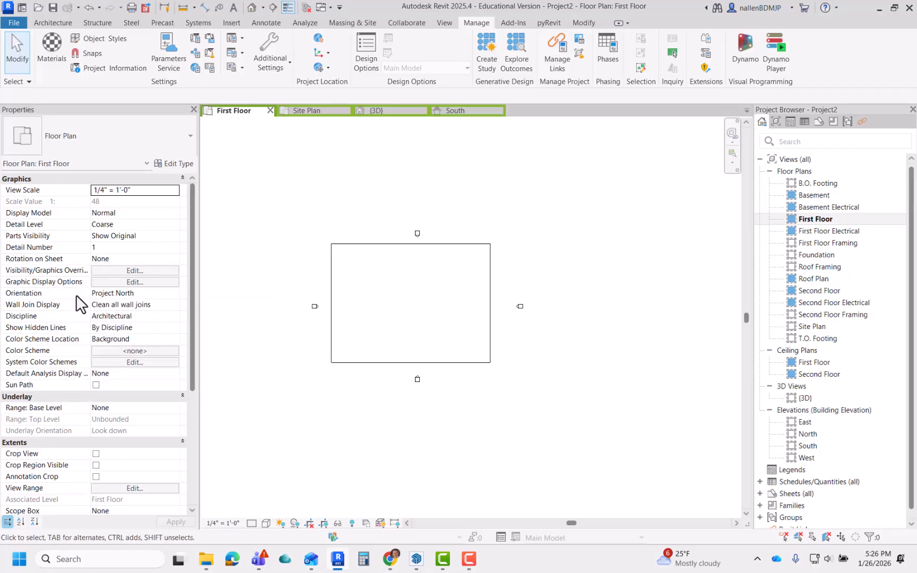
click(174, 294)
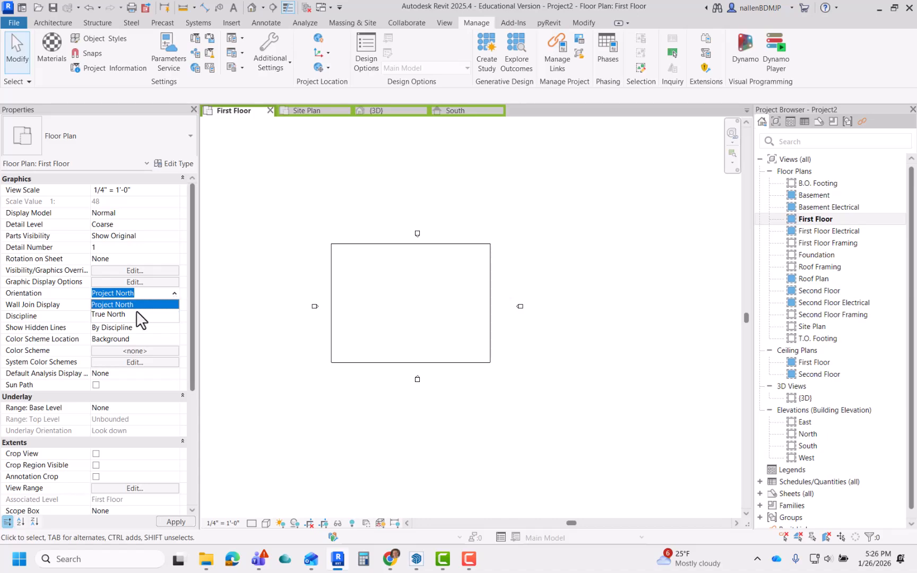
click(119, 315)
middle_drag(428, 297, 442, 364)
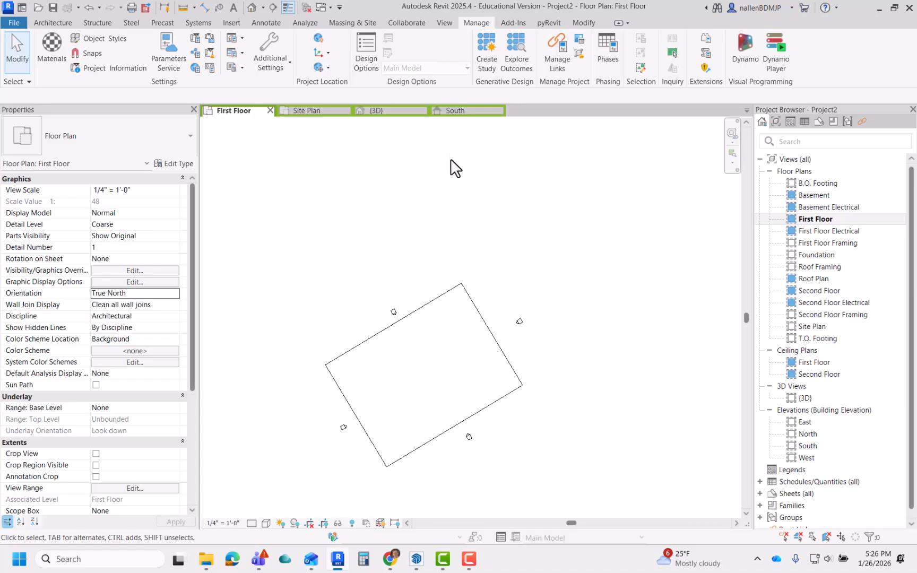
scroll(456, 157, down, 3)
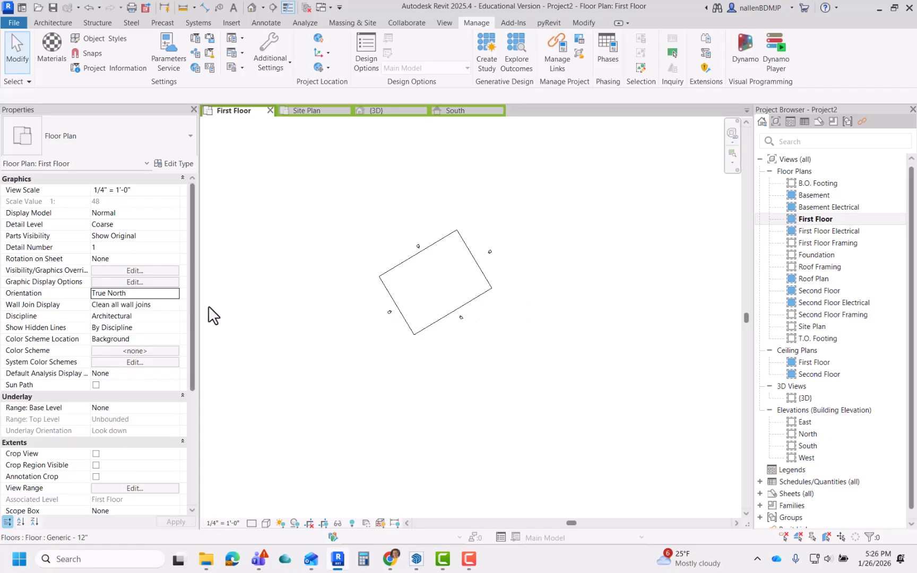
click(174, 295)
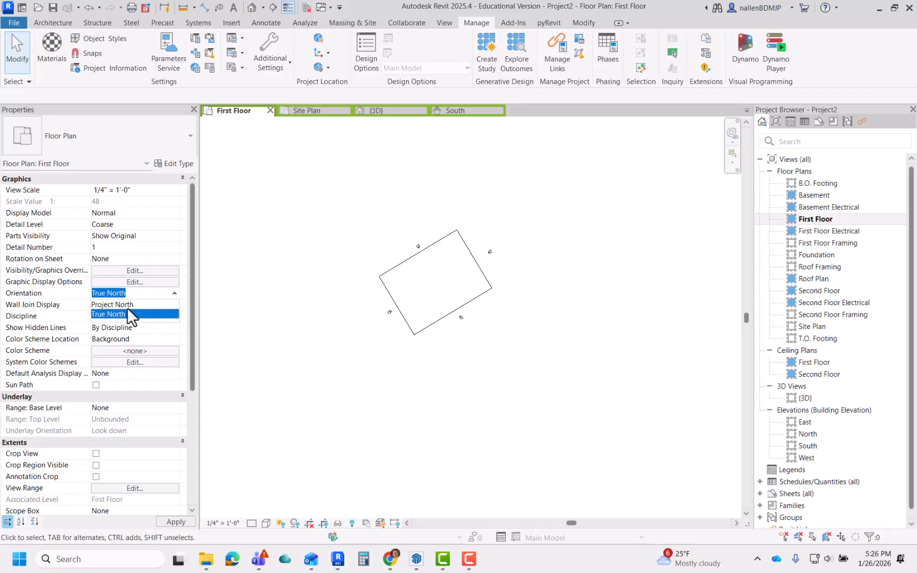
click(131, 304)
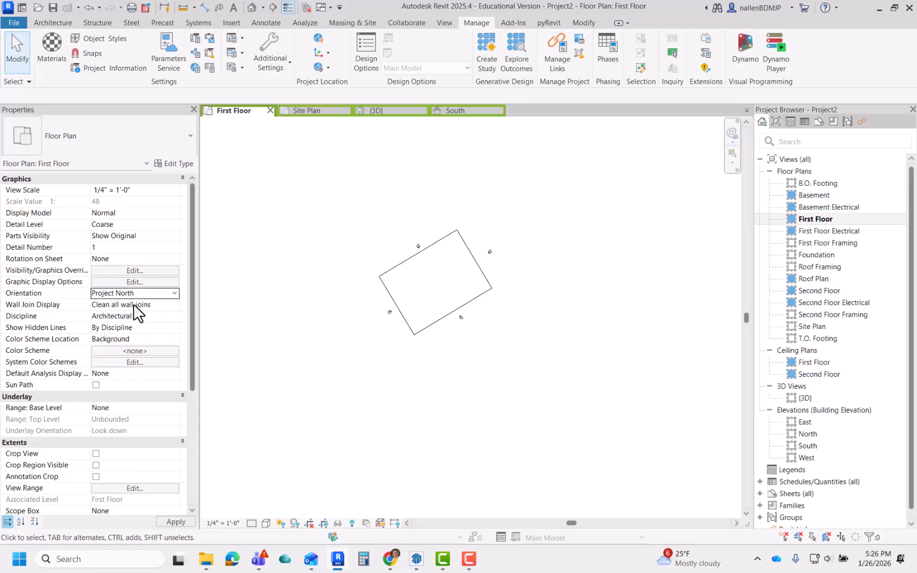
Set the Site Plan view's orientation to True North
click(313, 113)
scroll(425, 299, down, 5)
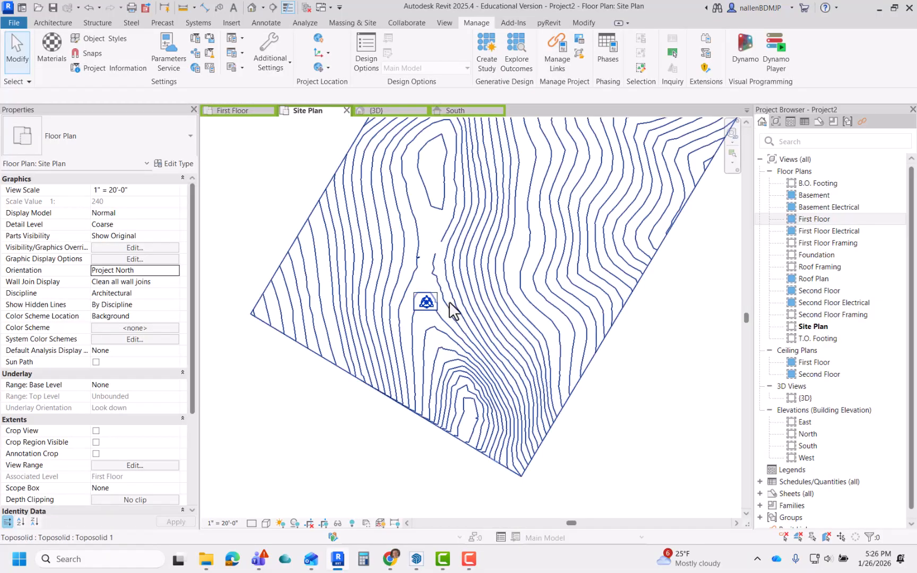
scroll(450, 310, down, 3)
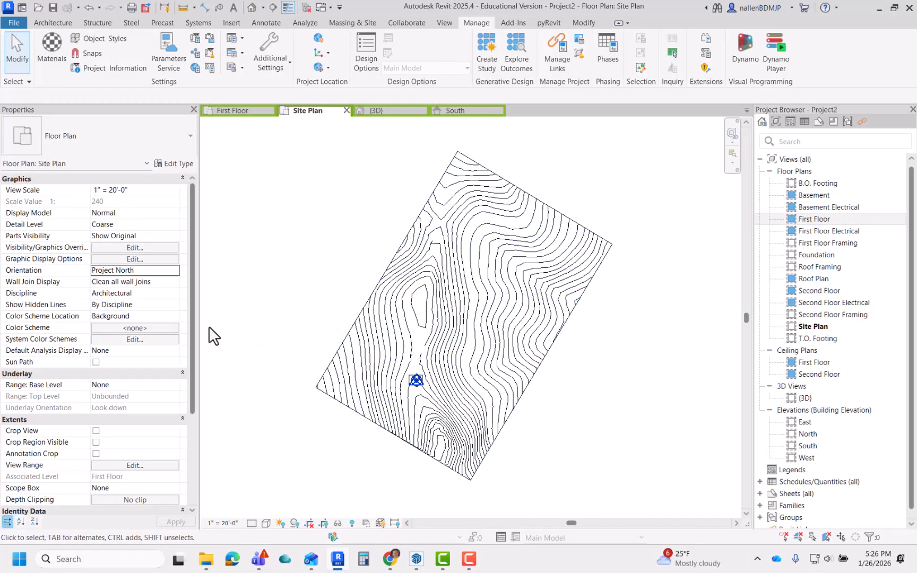
click(175, 270)
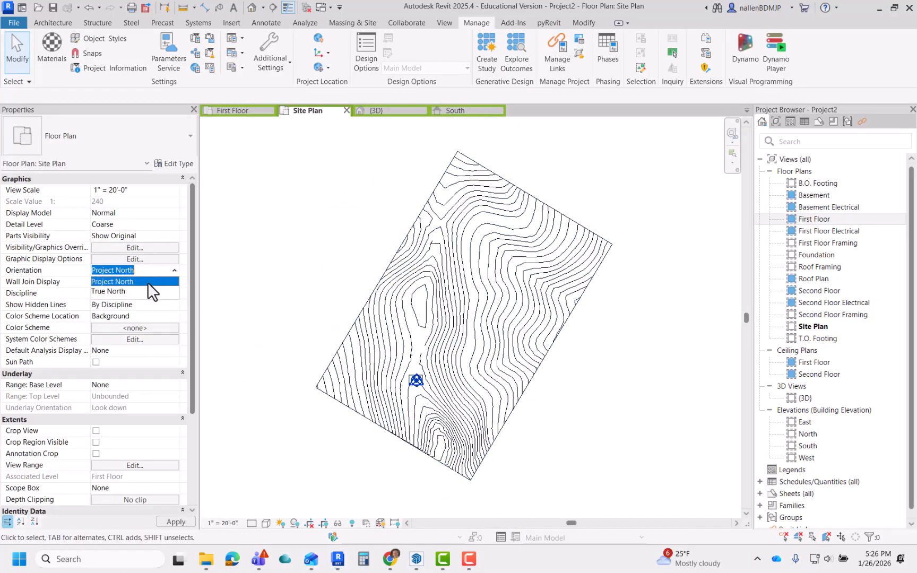
click(115, 291)
scroll(415, 421, up, 5)
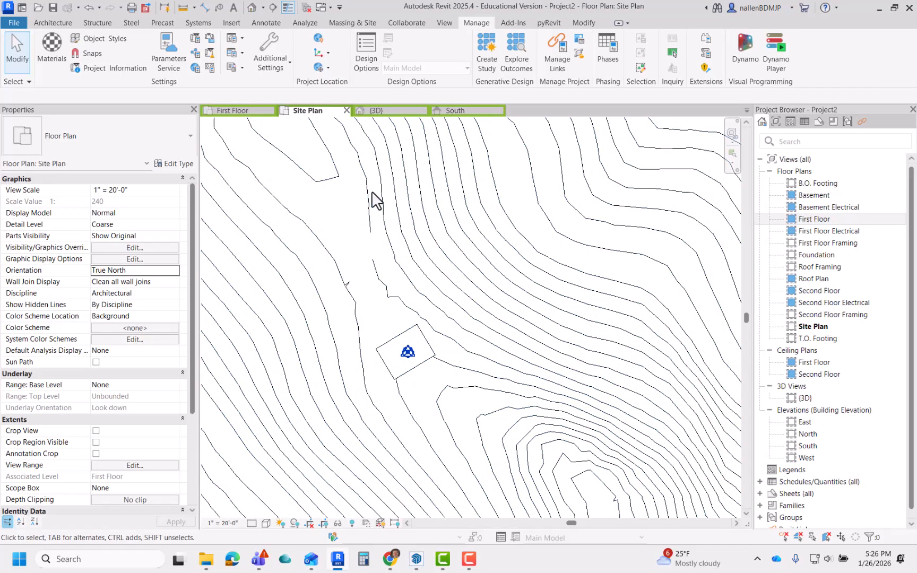
Open the North elevation from its marker in the First Floor plan and examine the floor and levels against the terrain
click(262, 112)
scroll(445, 253, up, 5)
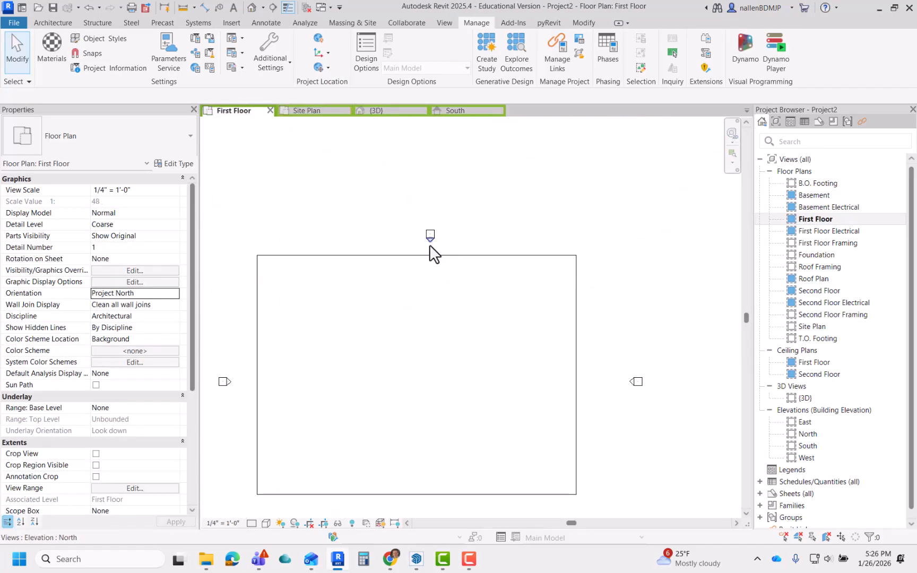
double_click(430, 240)
scroll(492, 262, up, 5)
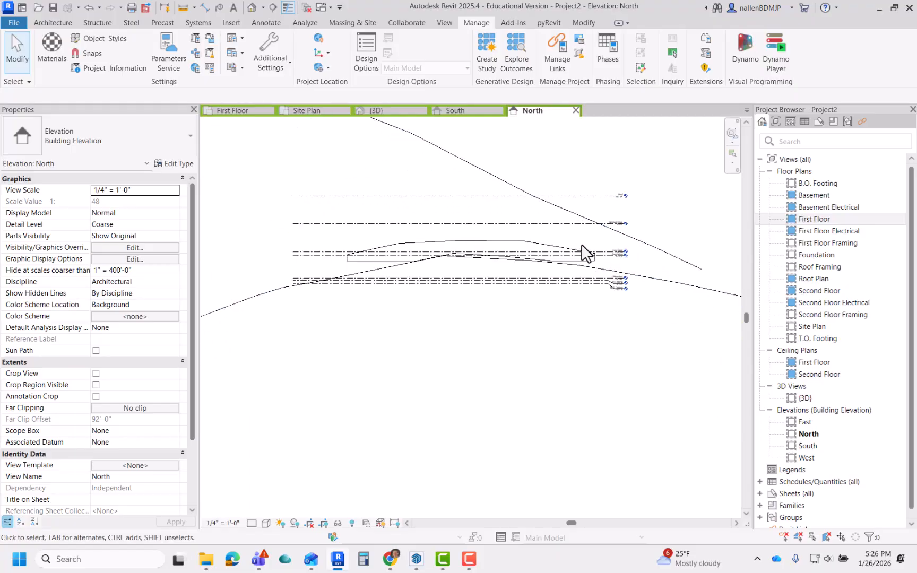
scroll(584, 260, down, 6)
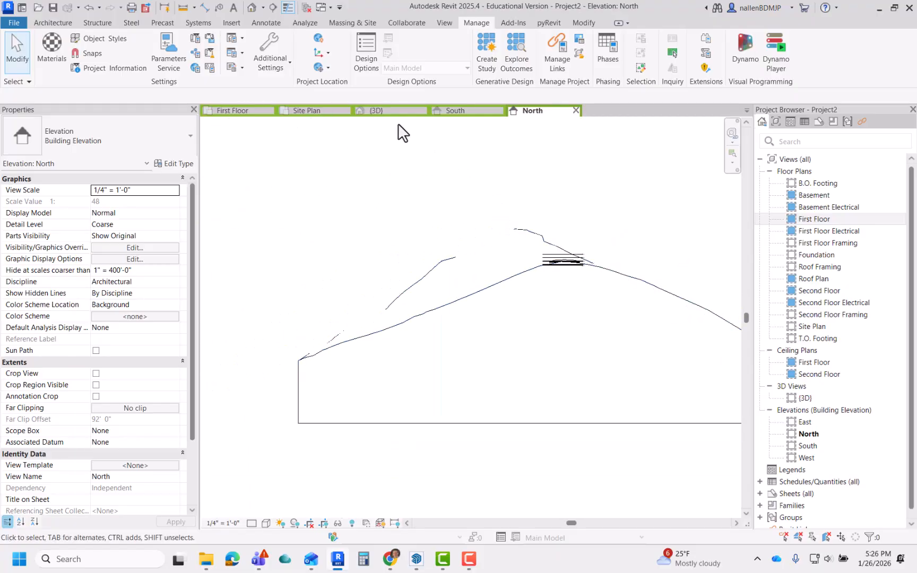
Examine the excavated floor and surrounding terrain from the back in the 3D view and check the floor's properties
click(251, 7)
shift+middle_drag(484, 296, 580, 377)
scroll(338, 293, up, 5)
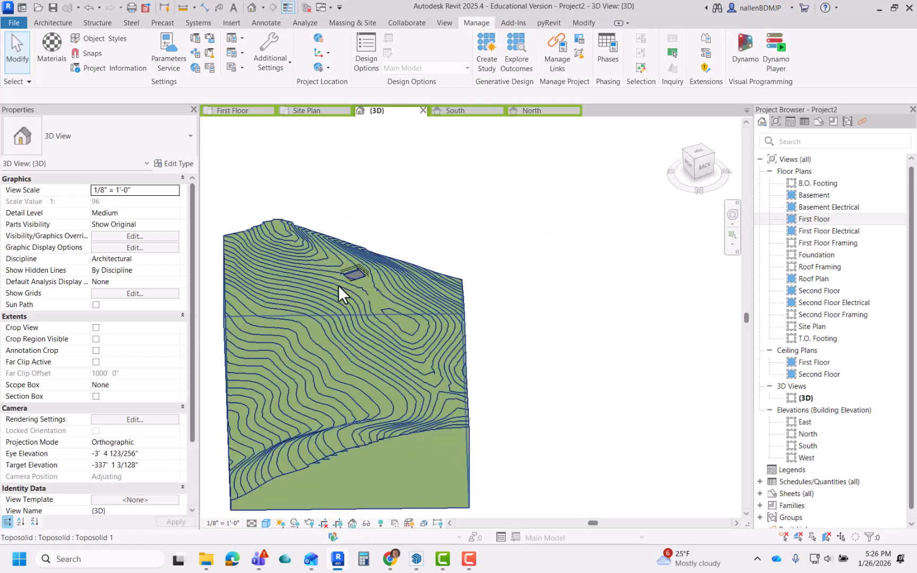
scroll(356, 272, up, 5)
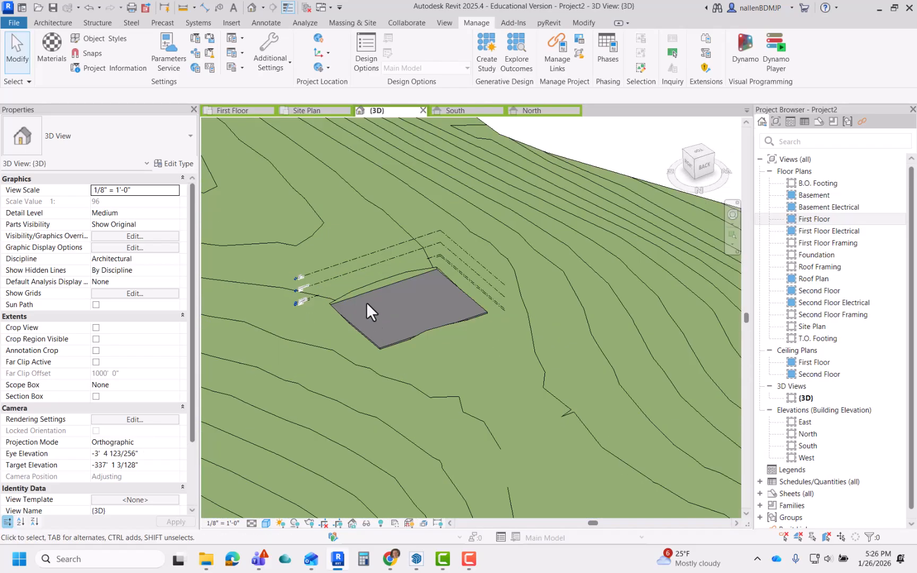
click(365, 294)
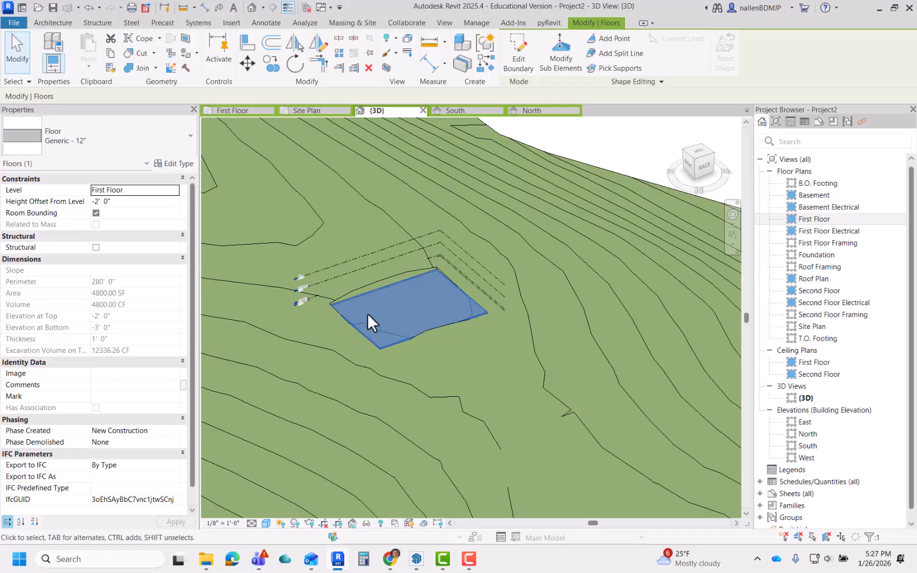
scroll(368, 313, down, 5)
click(470, 217)
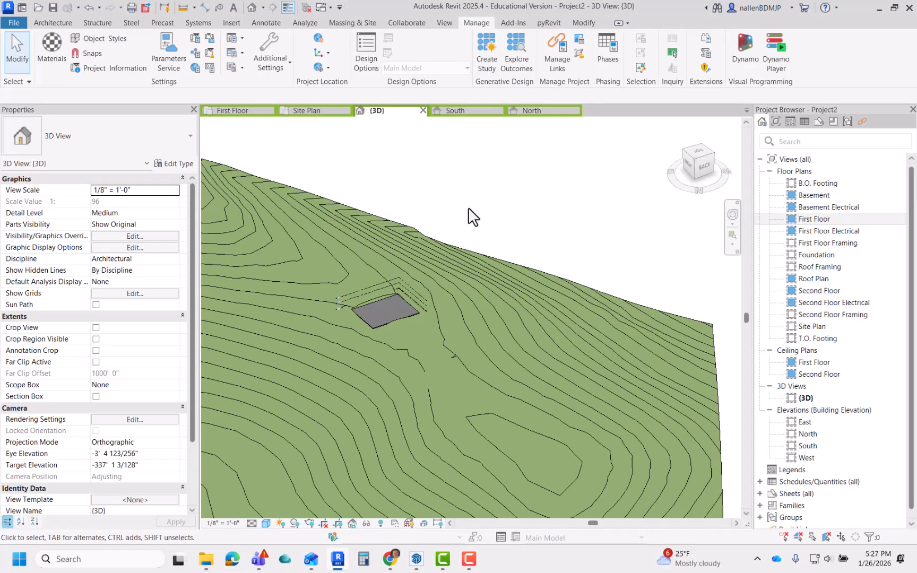